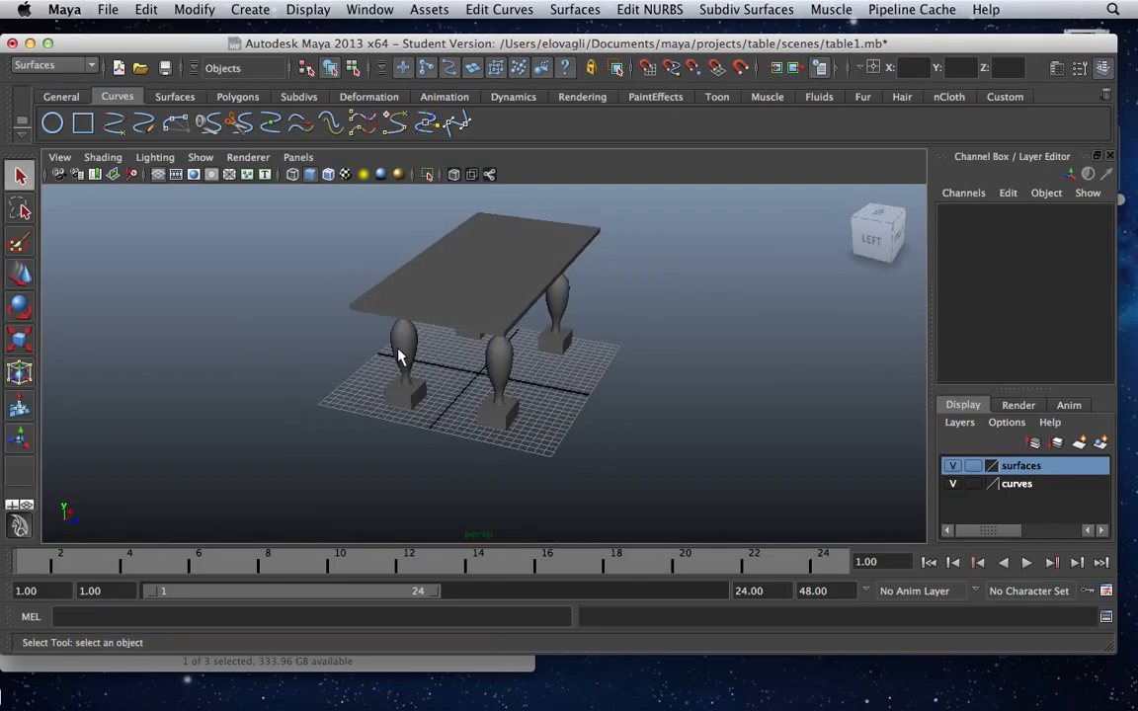
Start a new empty scene in place of the finished table scene.
click(442, 314)
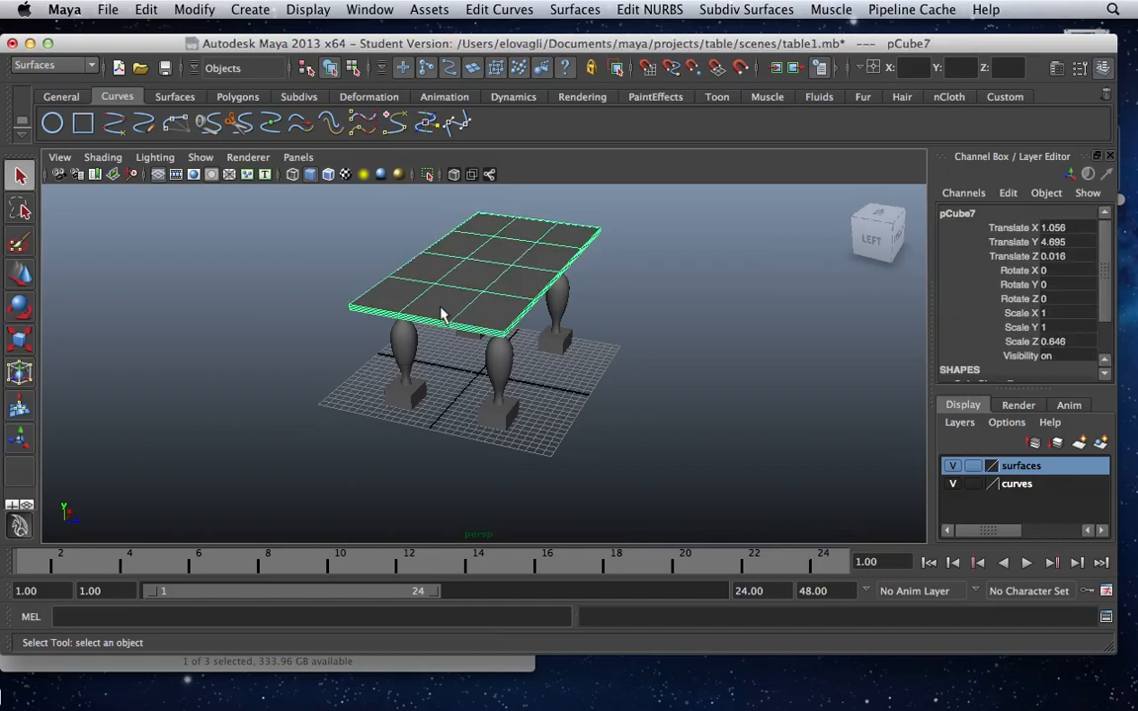
click(311, 327)
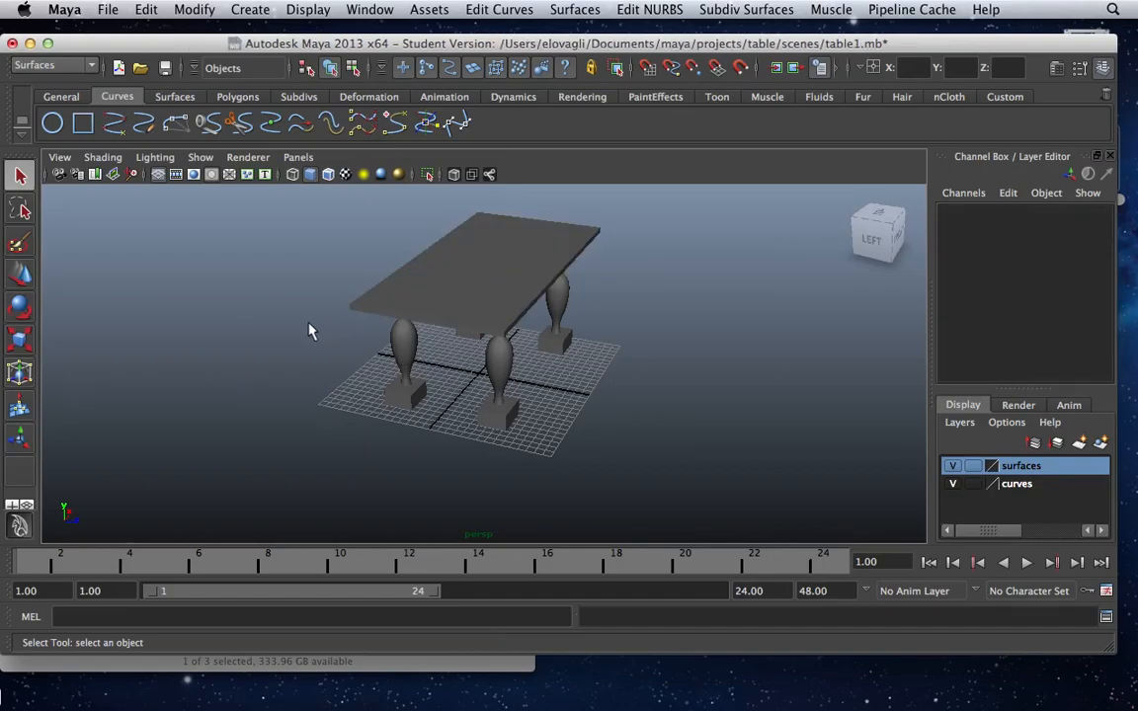
click(110, 11)
click(119, 42)
click(561, 374)
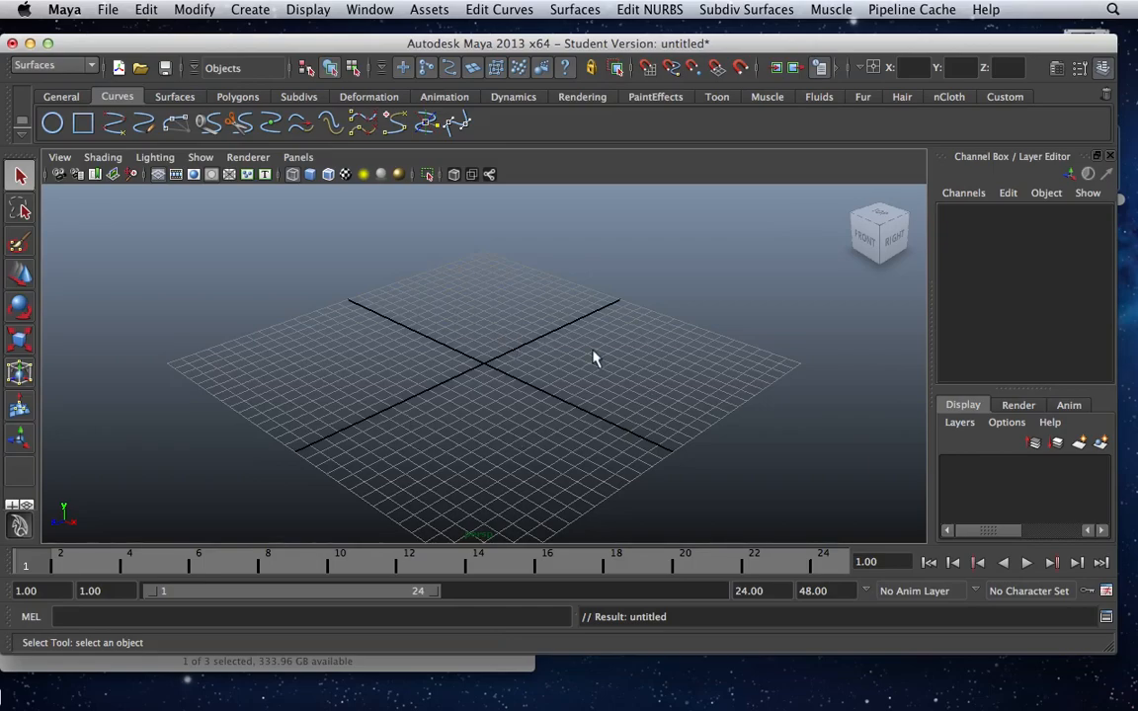
Draw a wavy table-leg profile in the side view with the EP Curve tool, beside the vertical axis and above the origin.
key(space)
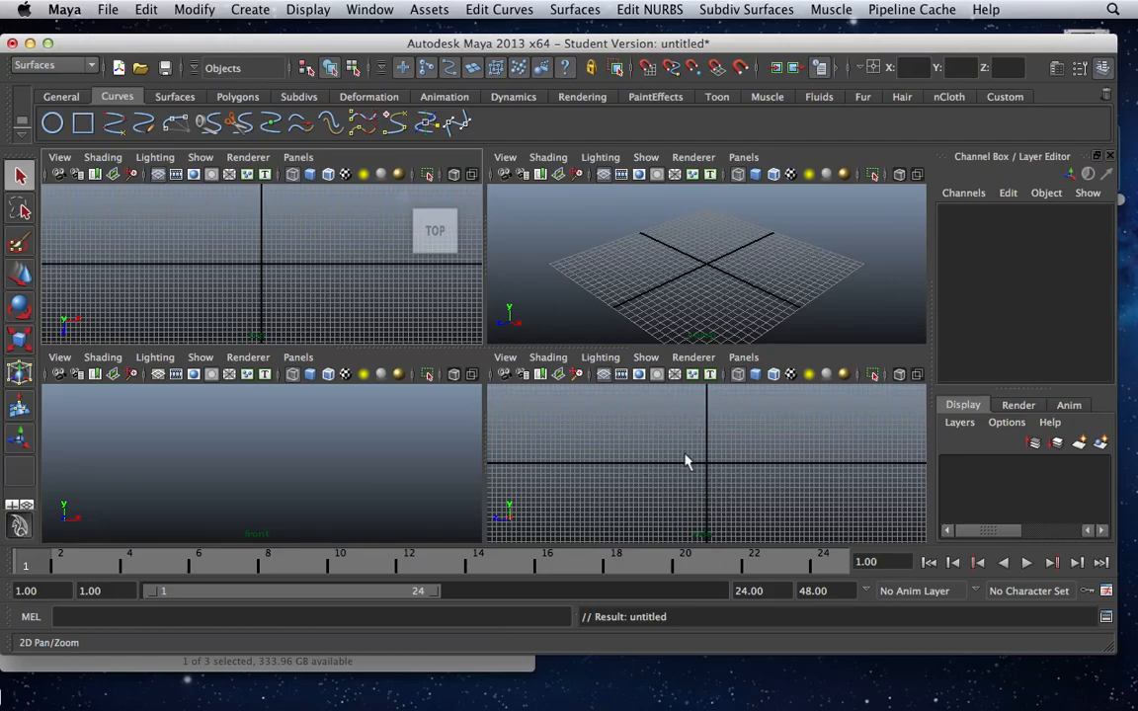
key(space)
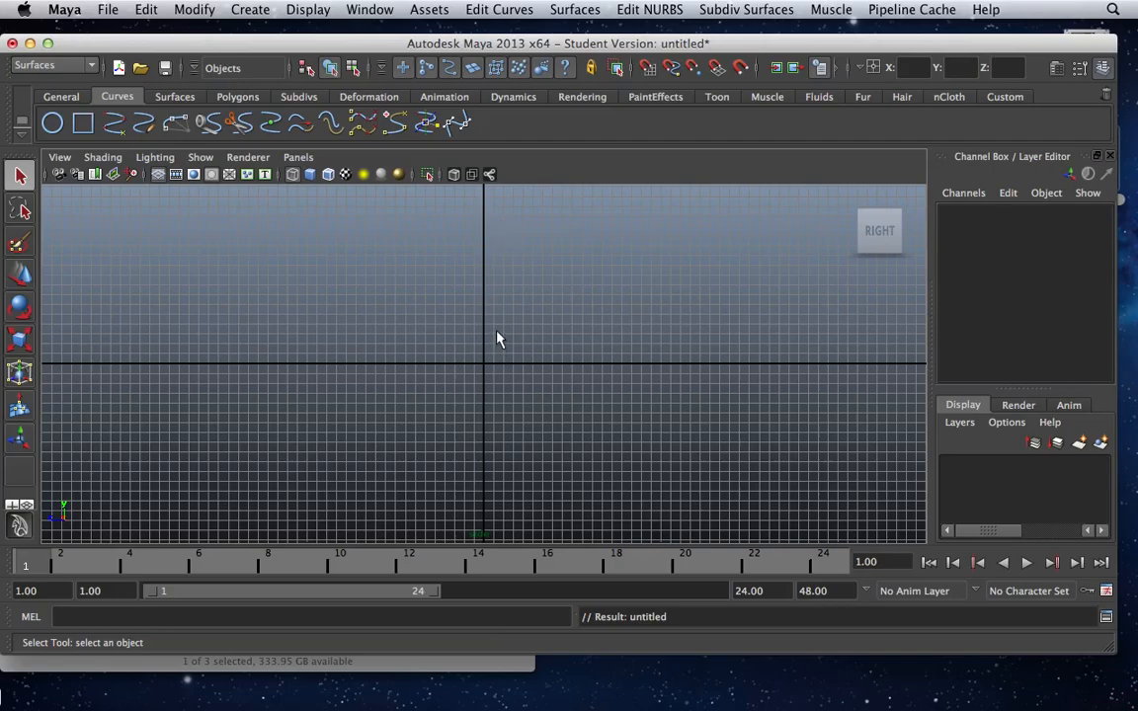
click(115, 125)
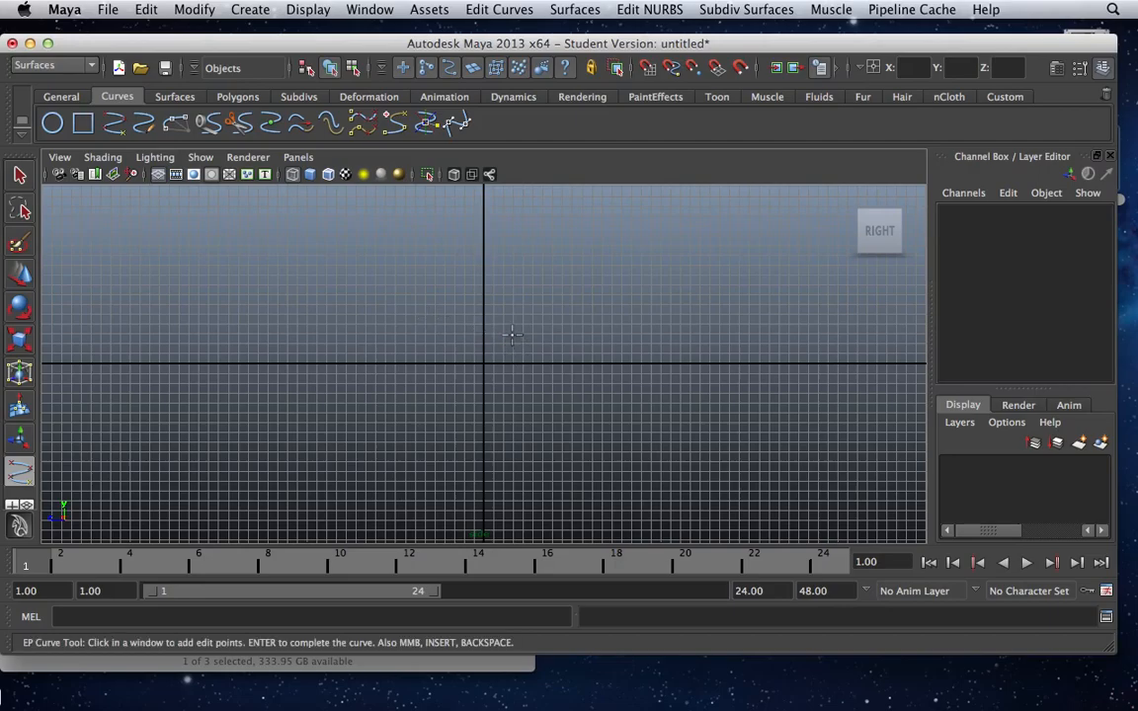
click(511, 331)
click(498, 315)
click(505, 285)
click(517, 249)
click(512, 214)
click(493, 205)
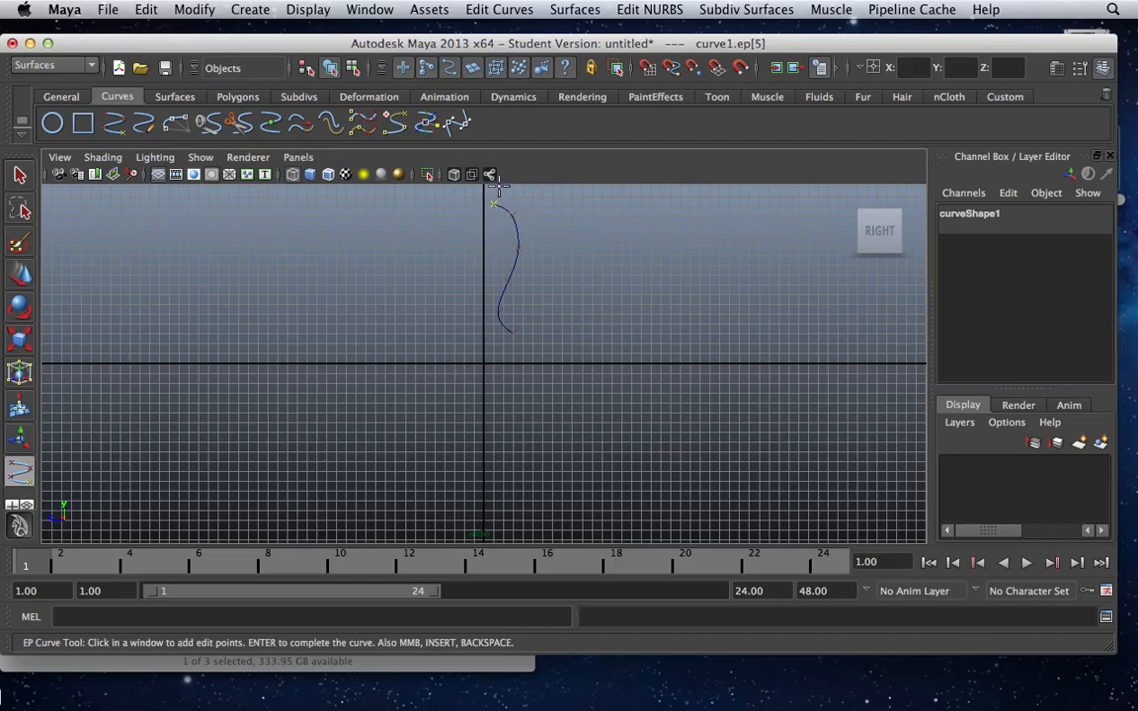
key(q)
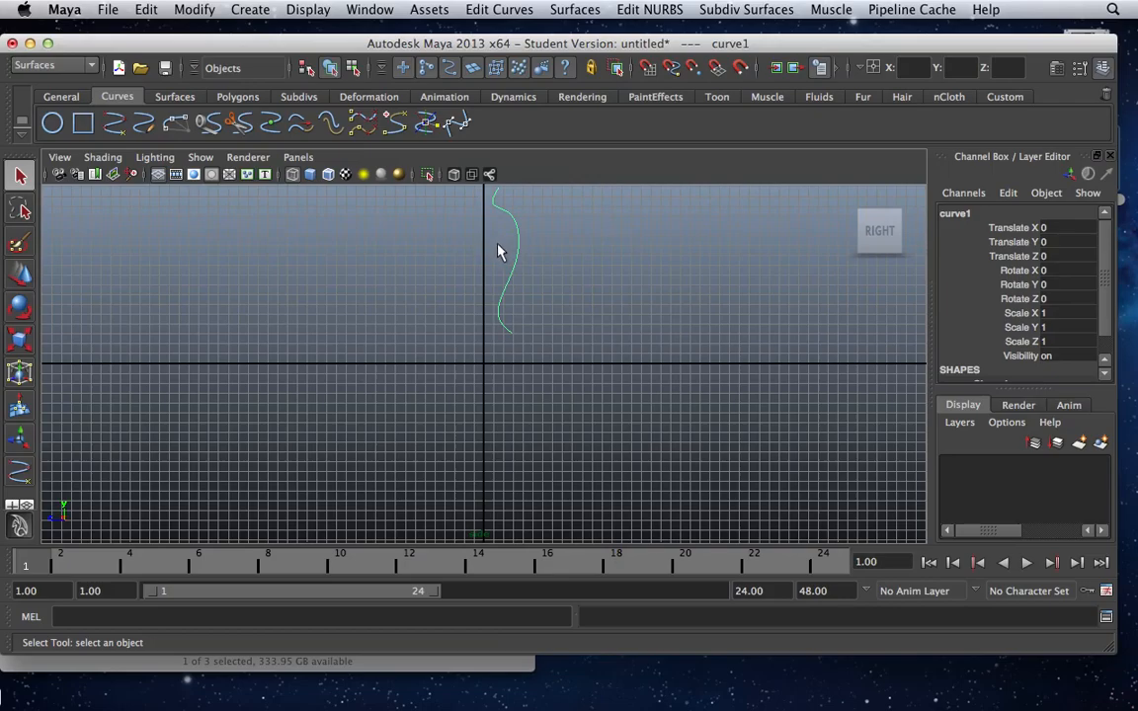
Examine the profile curve in the perspective view and return to the enlarged side view.
key(space)
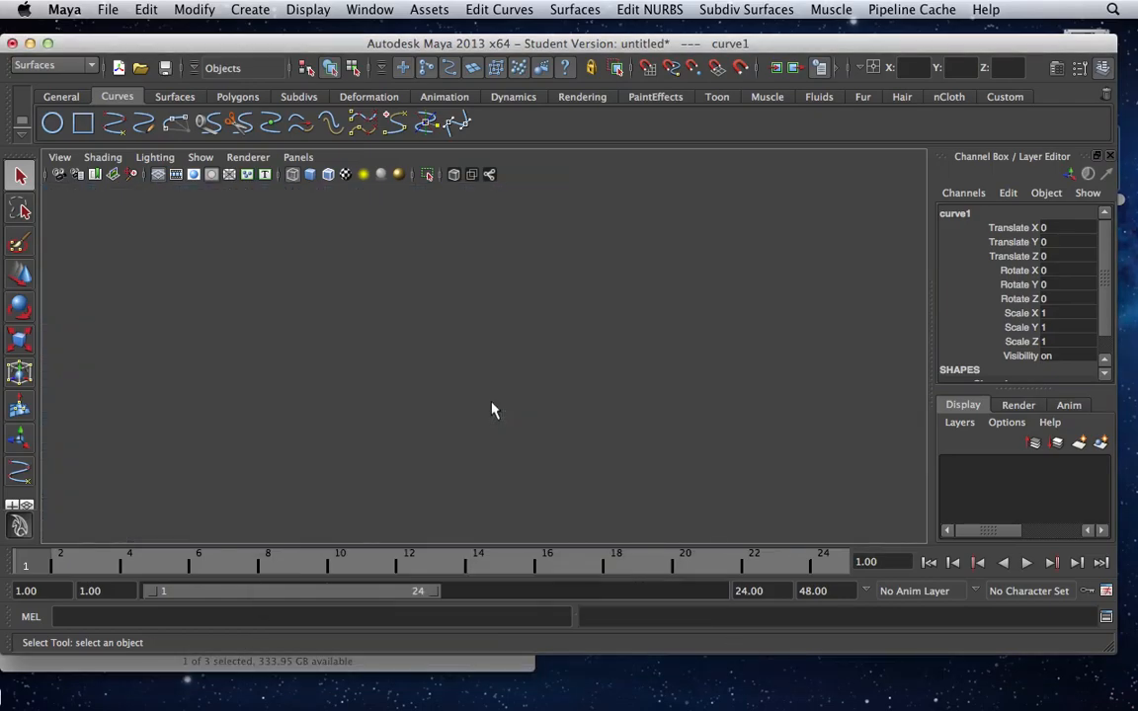
key(space)
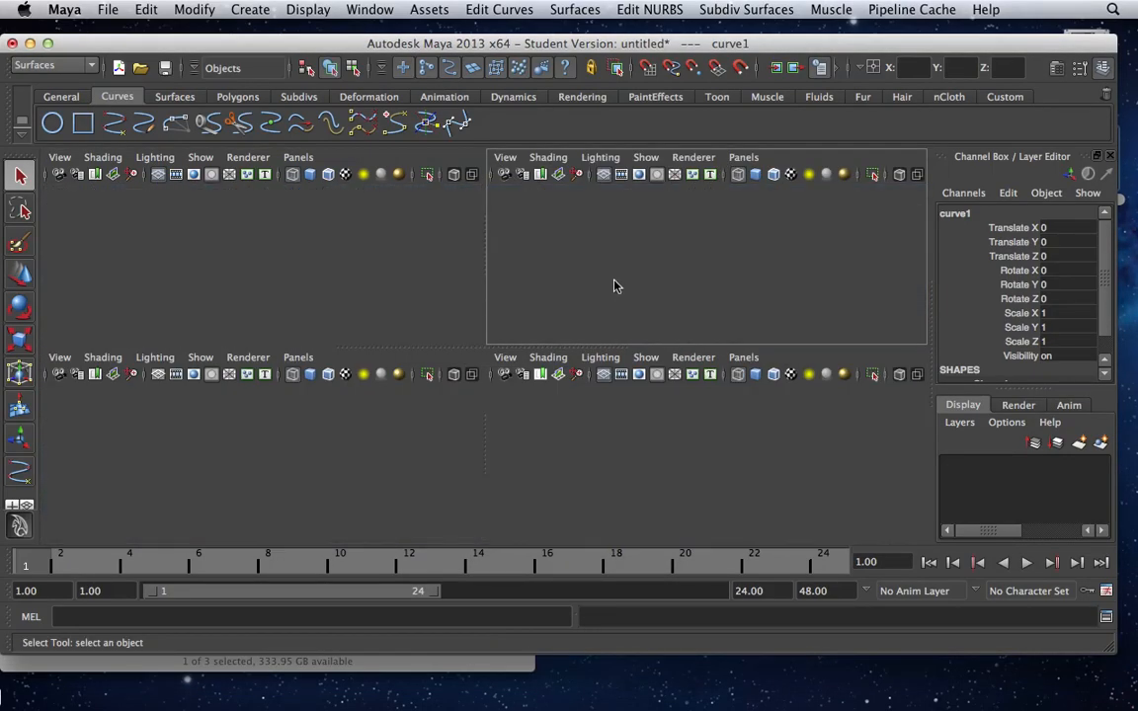
scroll(506, 341, down, 5)
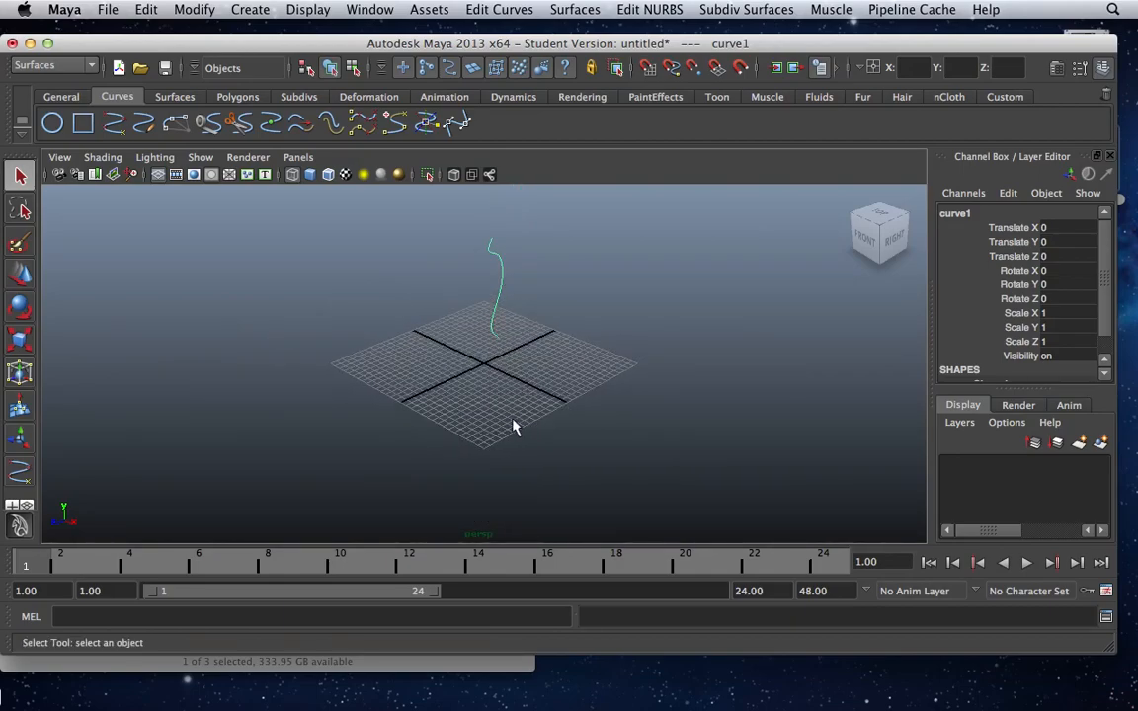
key(space)
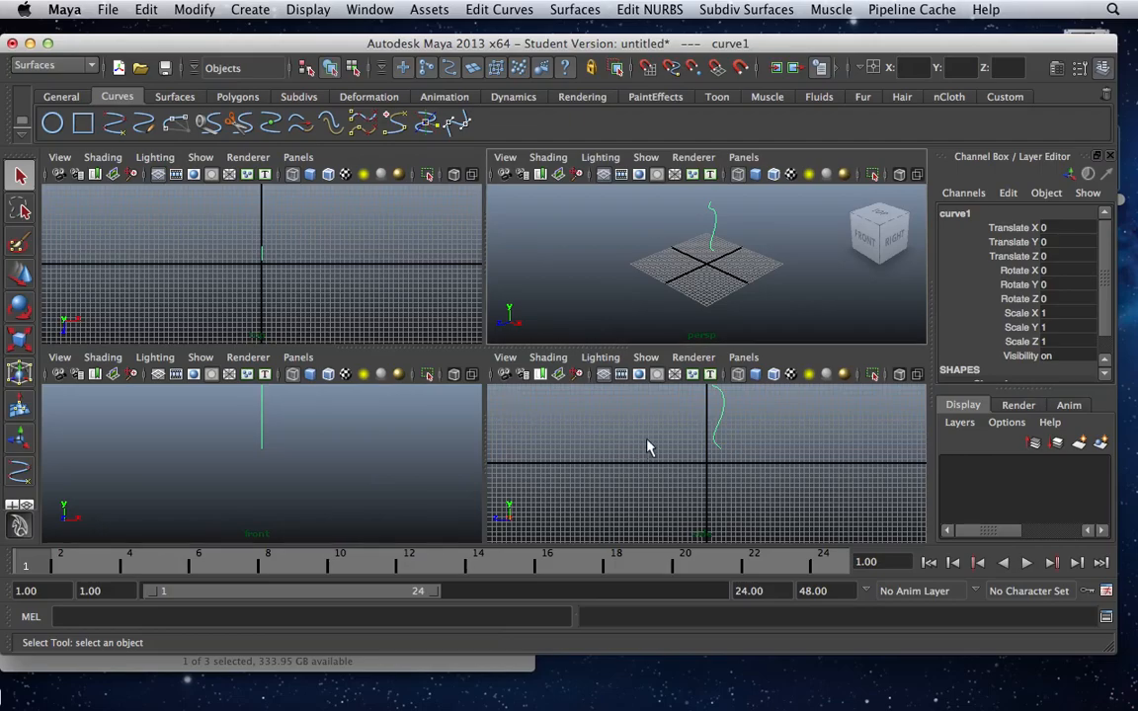
key(space)
key(space)
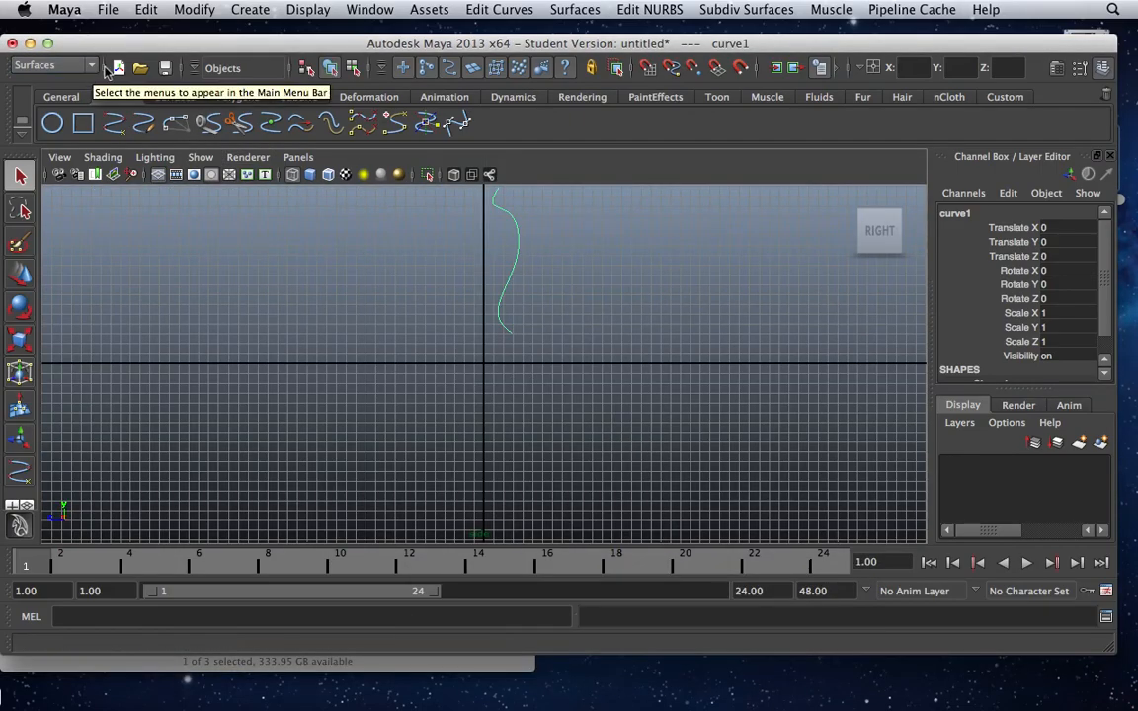
Reset the Revolve options for the profile curve to their default settings.
click(558, 9)
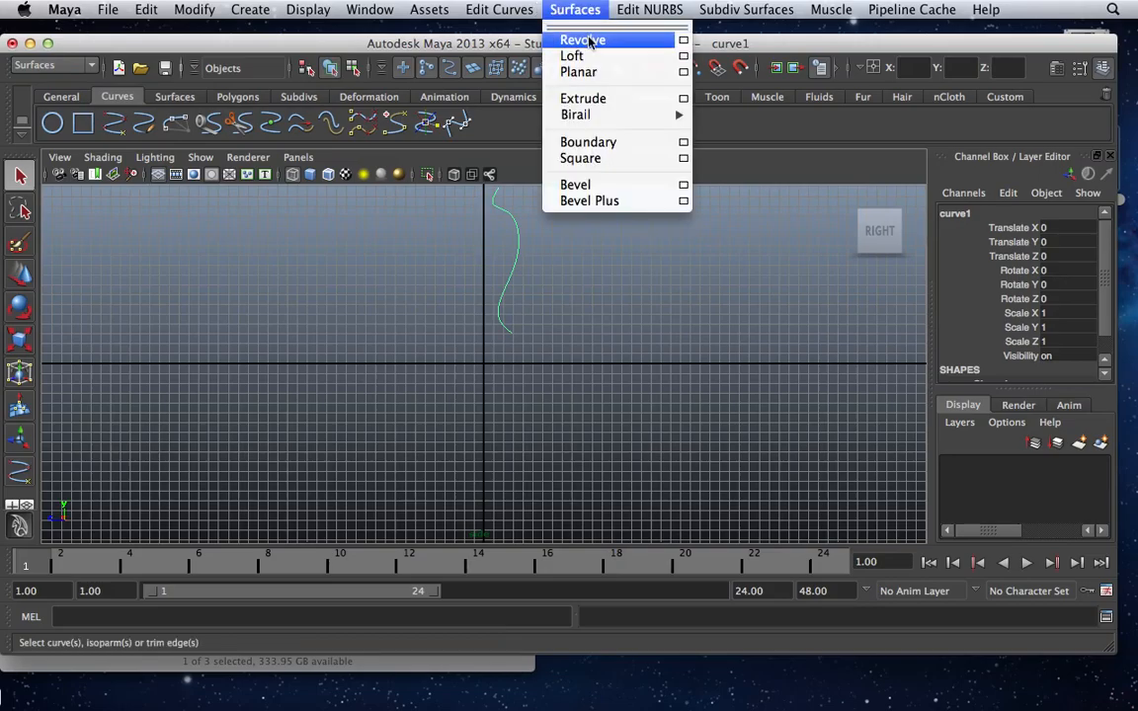
click(684, 44)
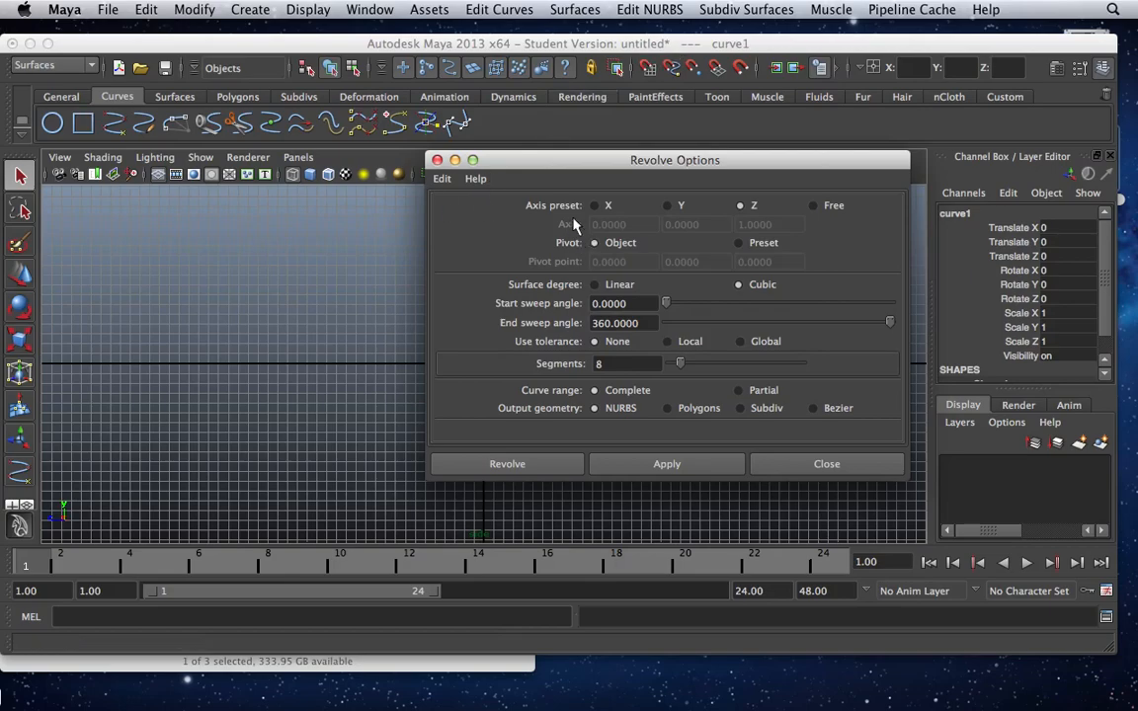
drag(514, 158, 381, 128)
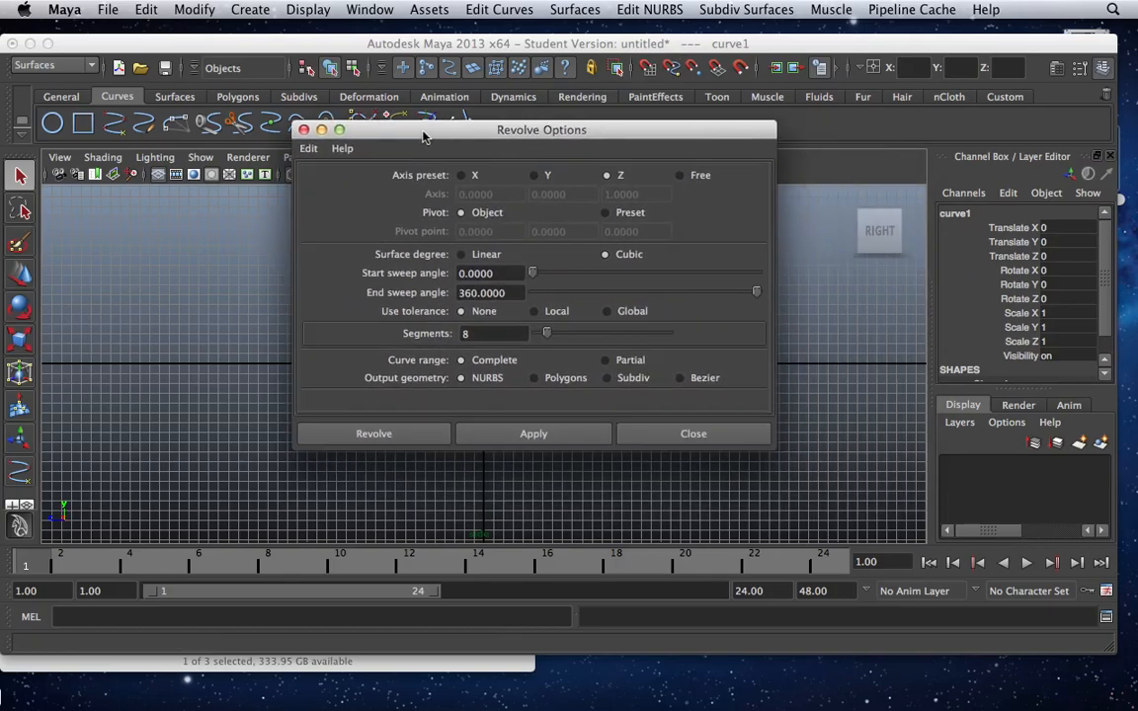
click(308, 149)
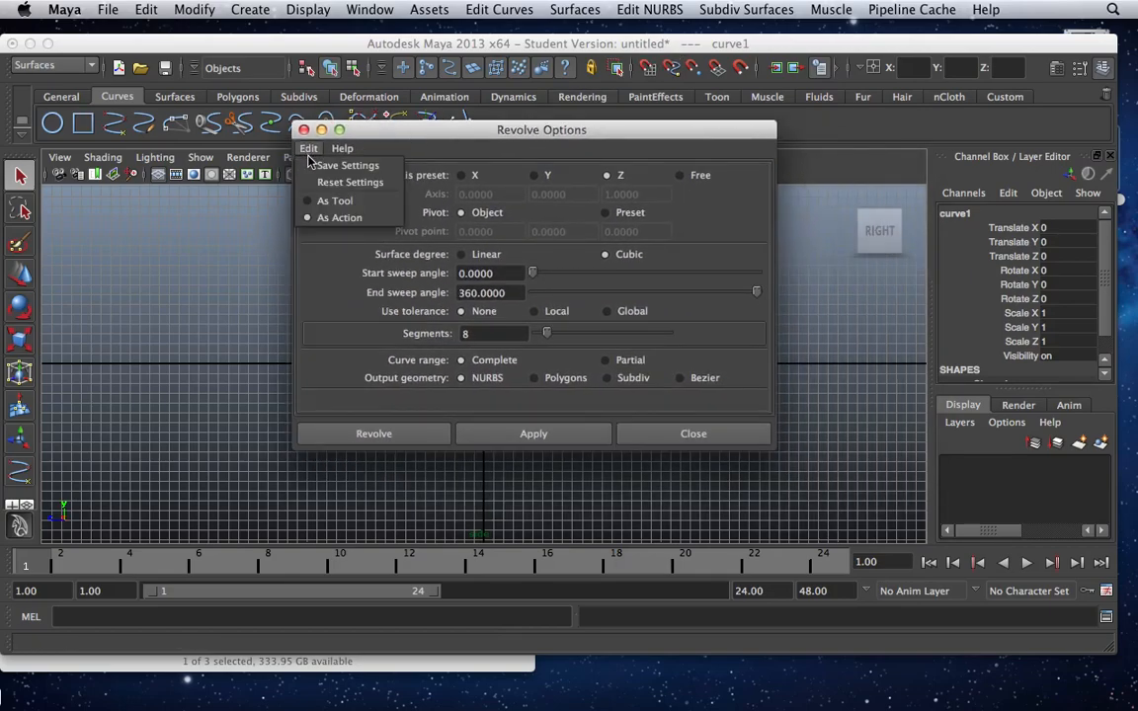
click(312, 182)
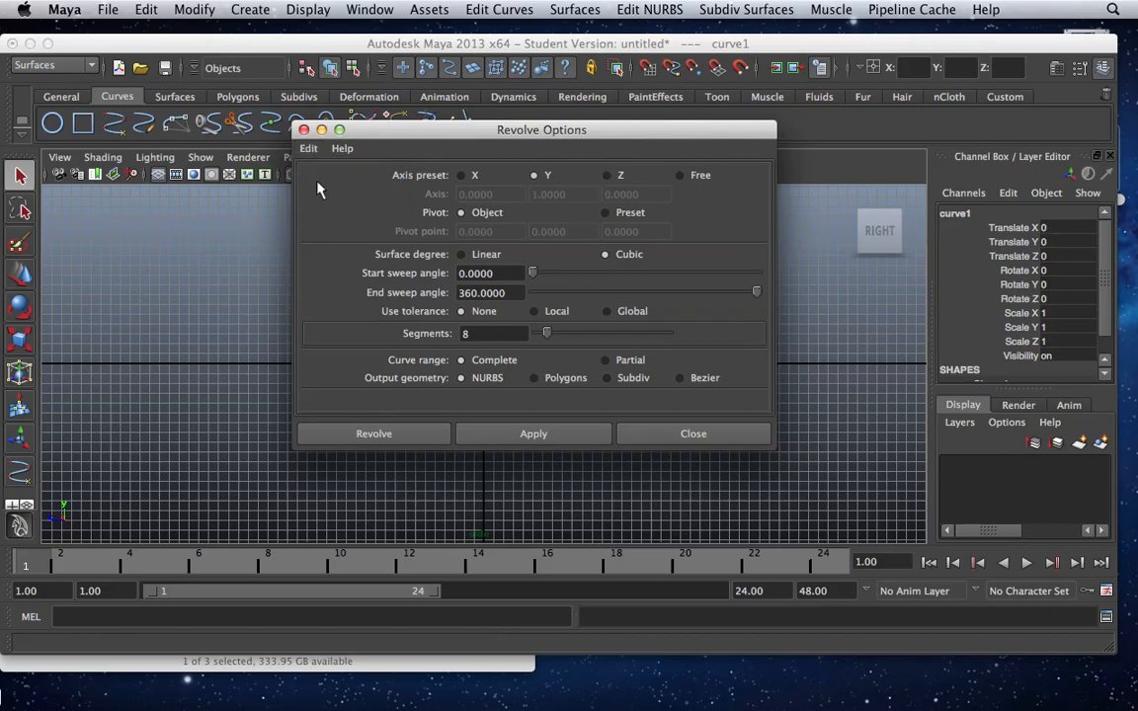
Revolve the profile curve around the Y axis with Polygons as the output geometry.
drag(429, 133, 321, 97)
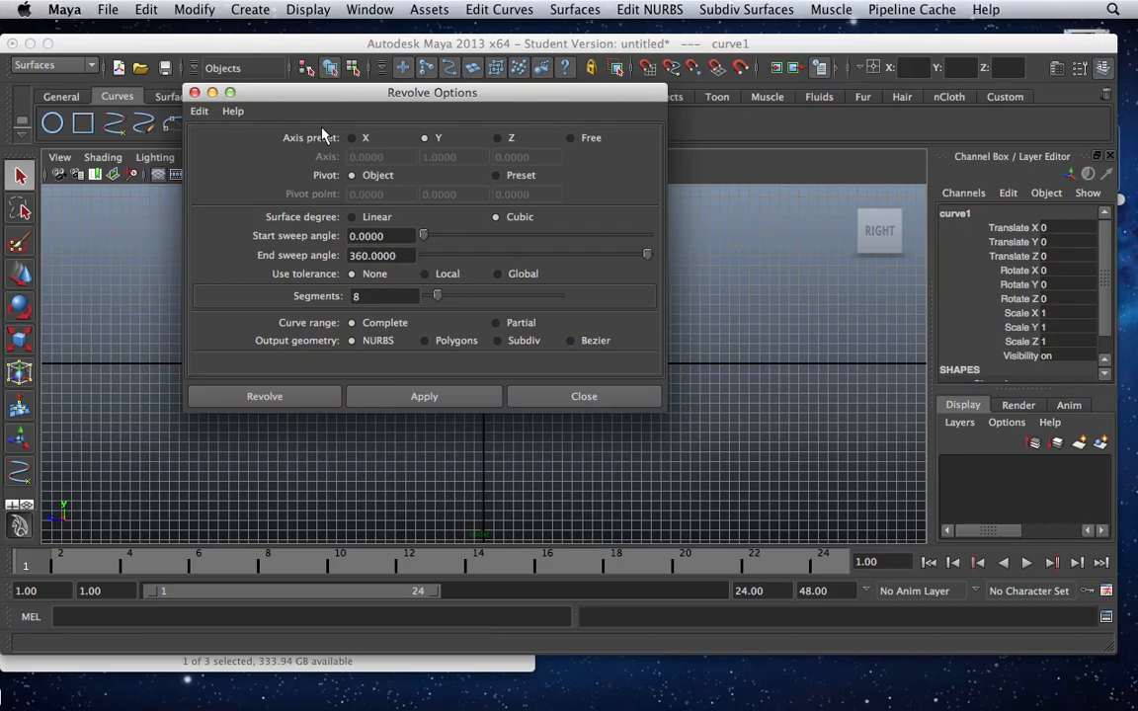
click(426, 342)
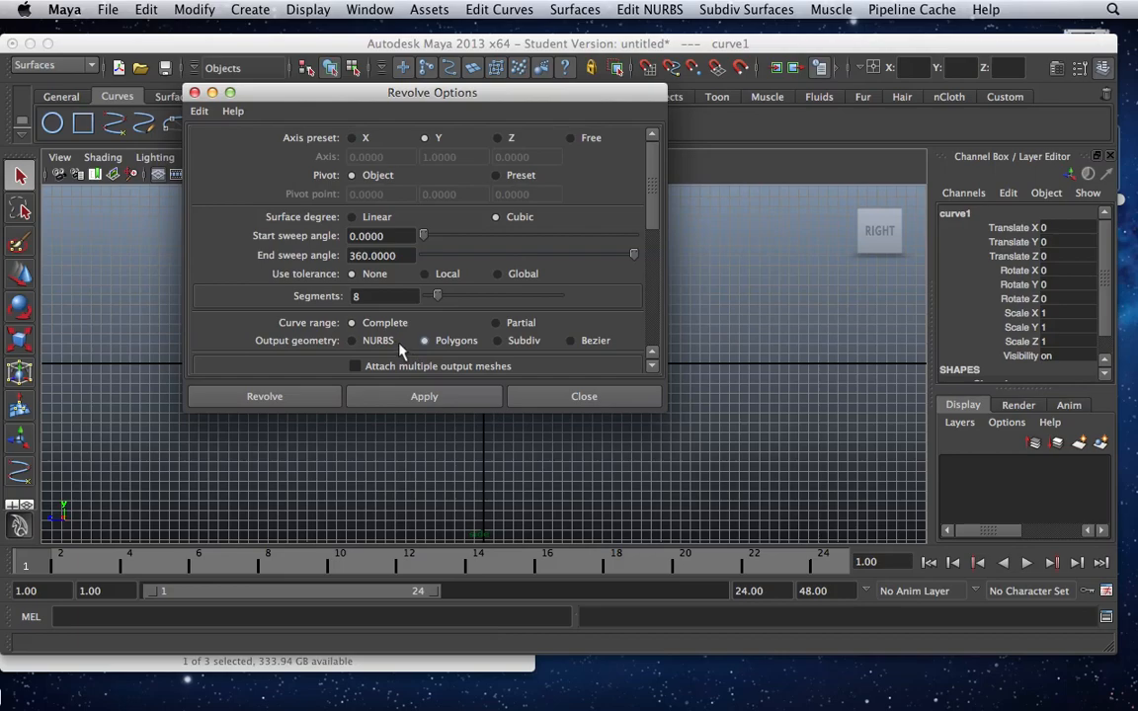
click(304, 398)
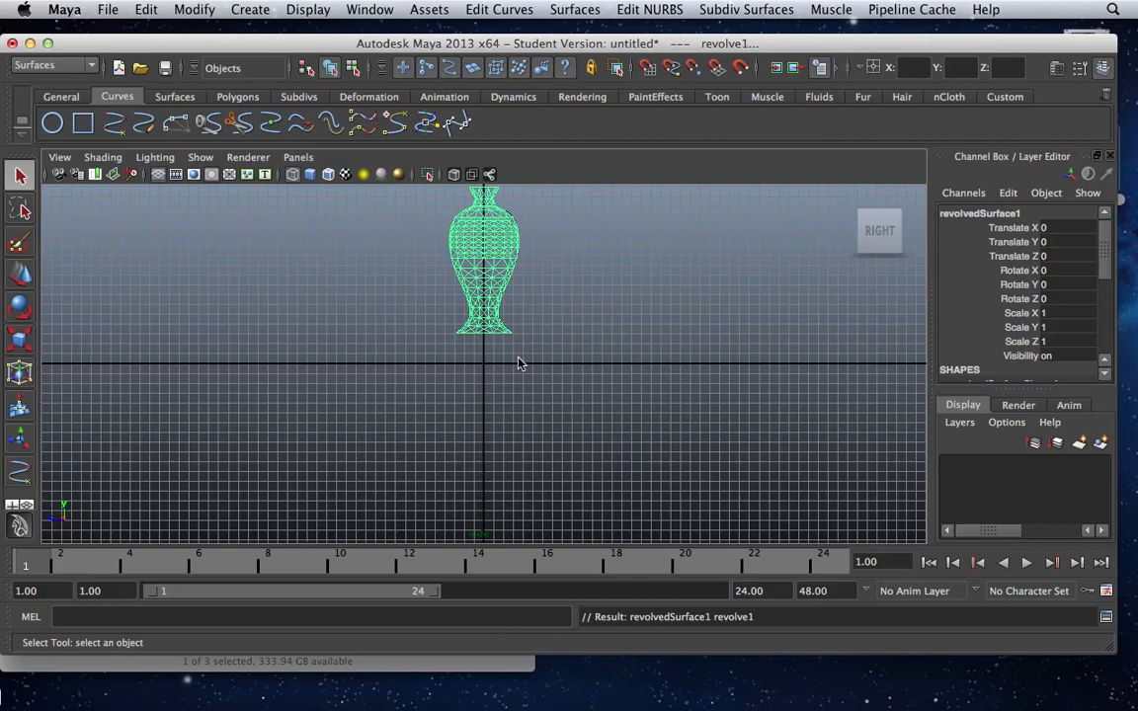
Undo the revolve and revolve the profile curve again as polygons with the type set to Quads.
key(z)
click(575, 10)
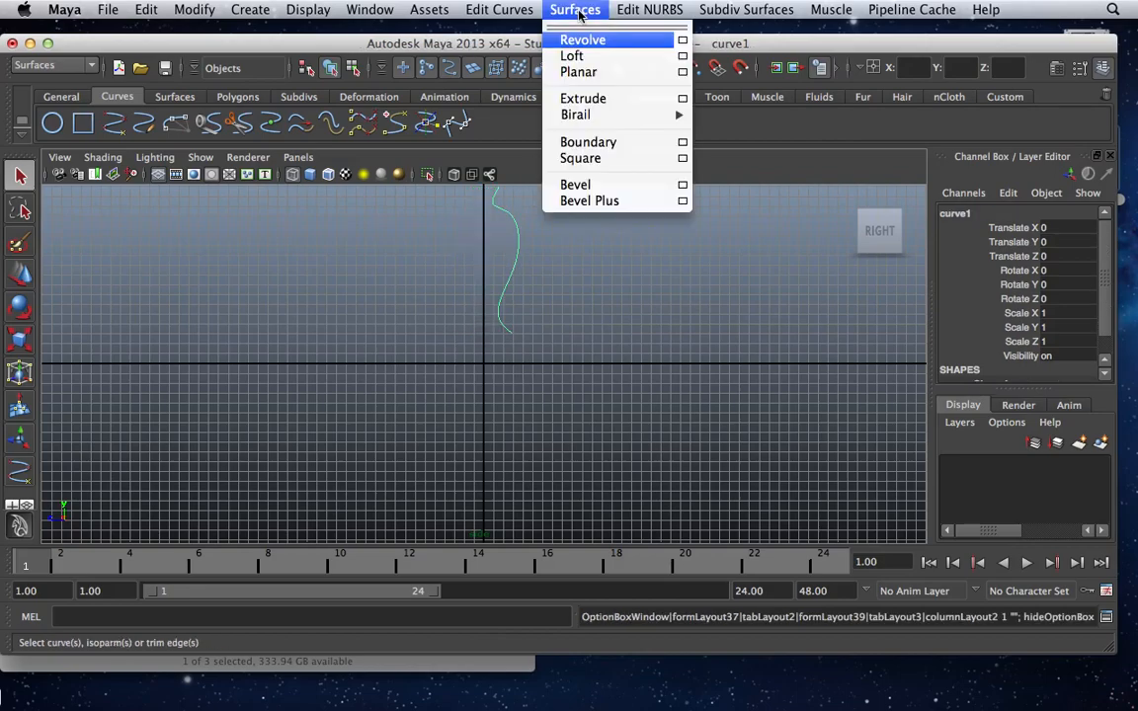
click(682, 41)
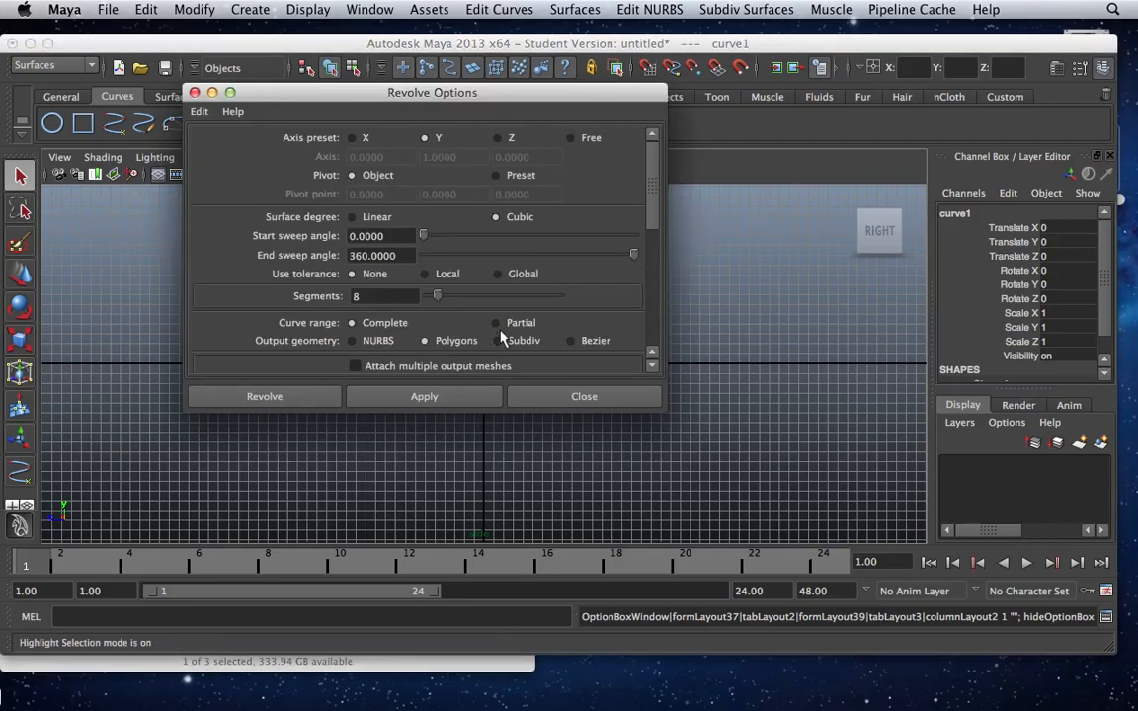
drag(648, 213, 654, 274)
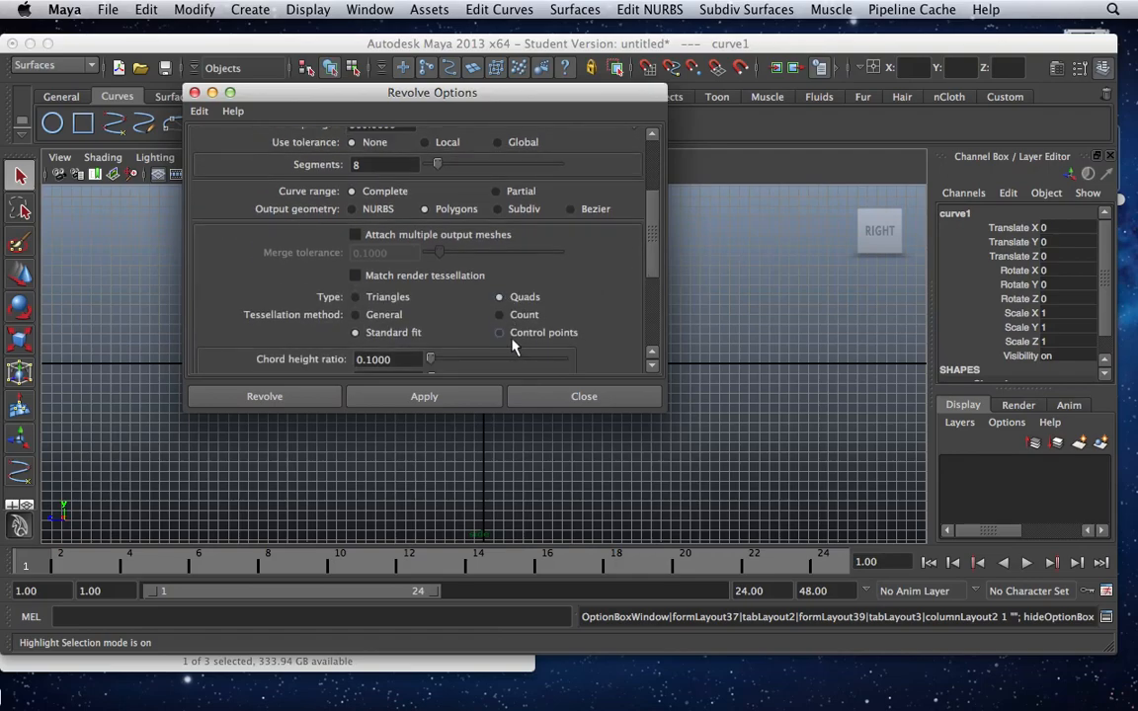
click(310, 398)
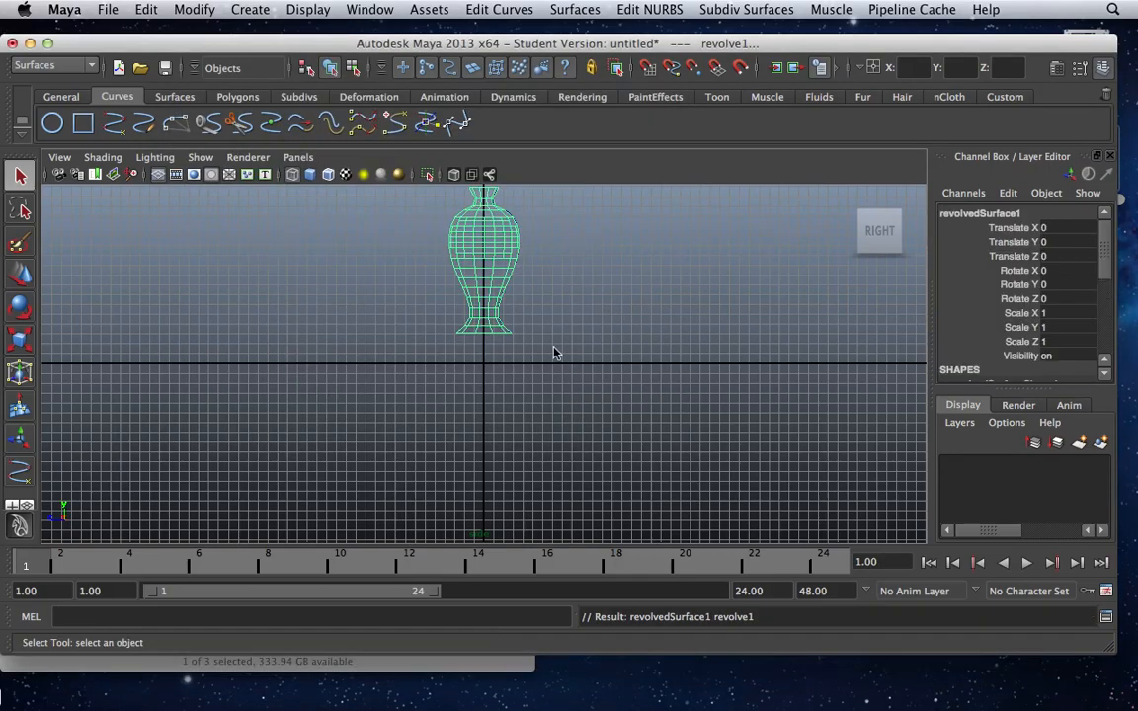
Create a display layer from the selected revolved leg surface.
scroll(559, 357, down, 2)
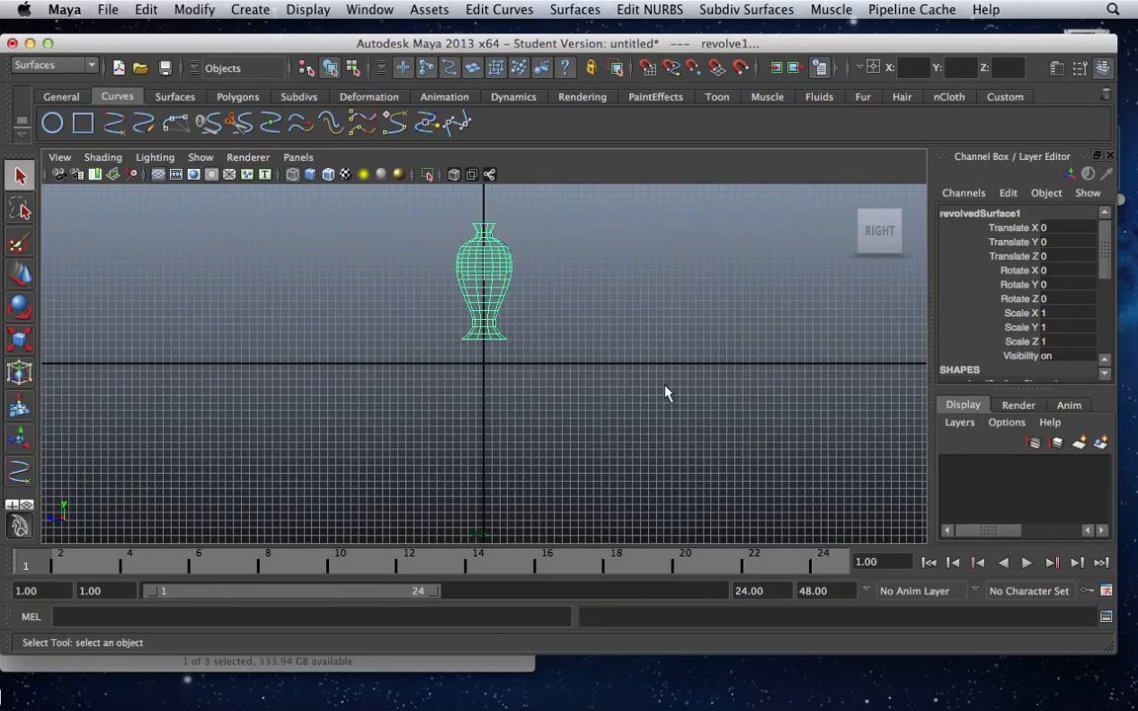
click(960, 423)
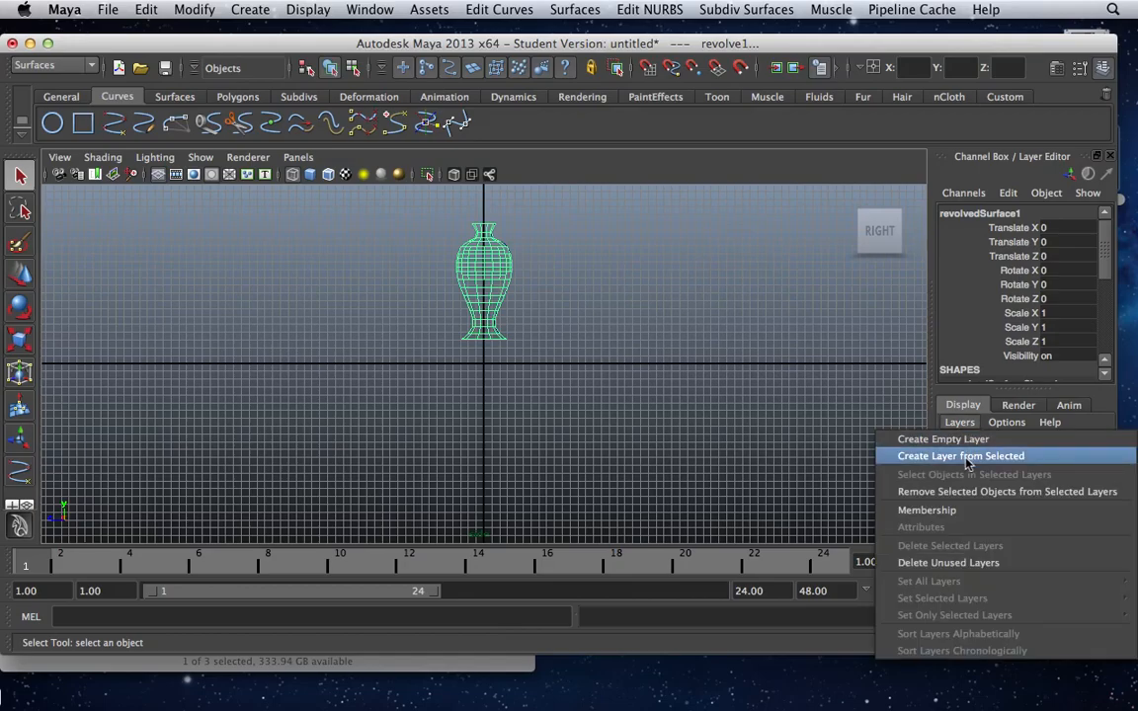
click(968, 457)
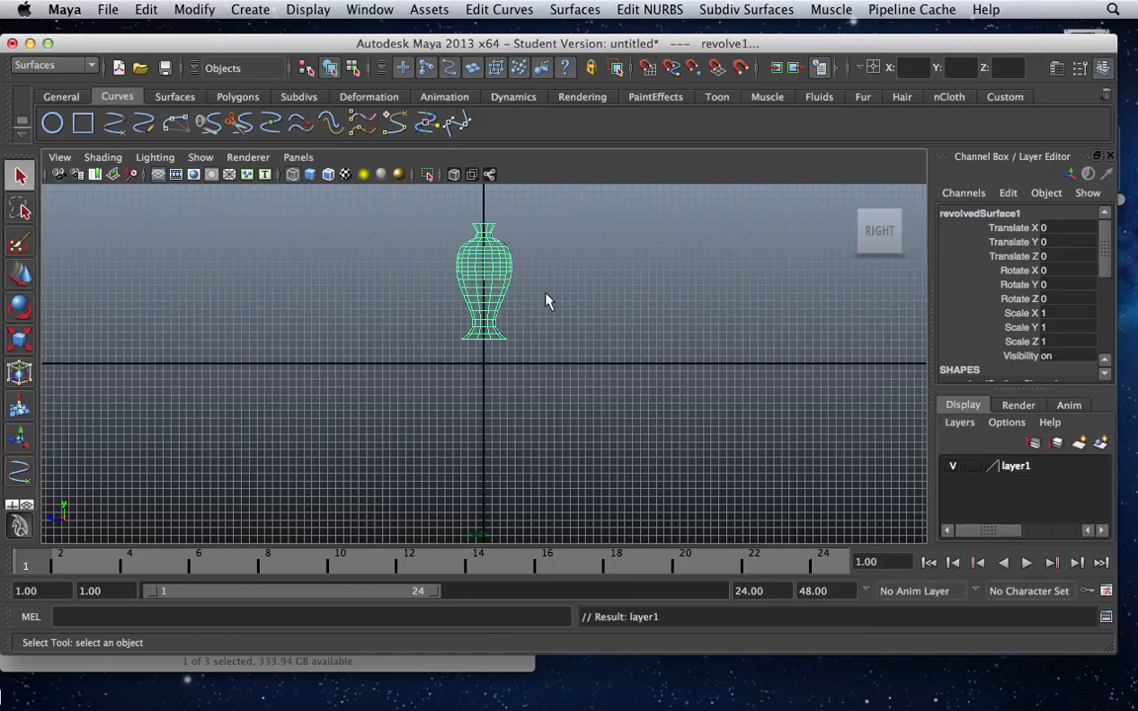
Select the profile curve in the Outliner and create a display layer from it.
click(547, 296)
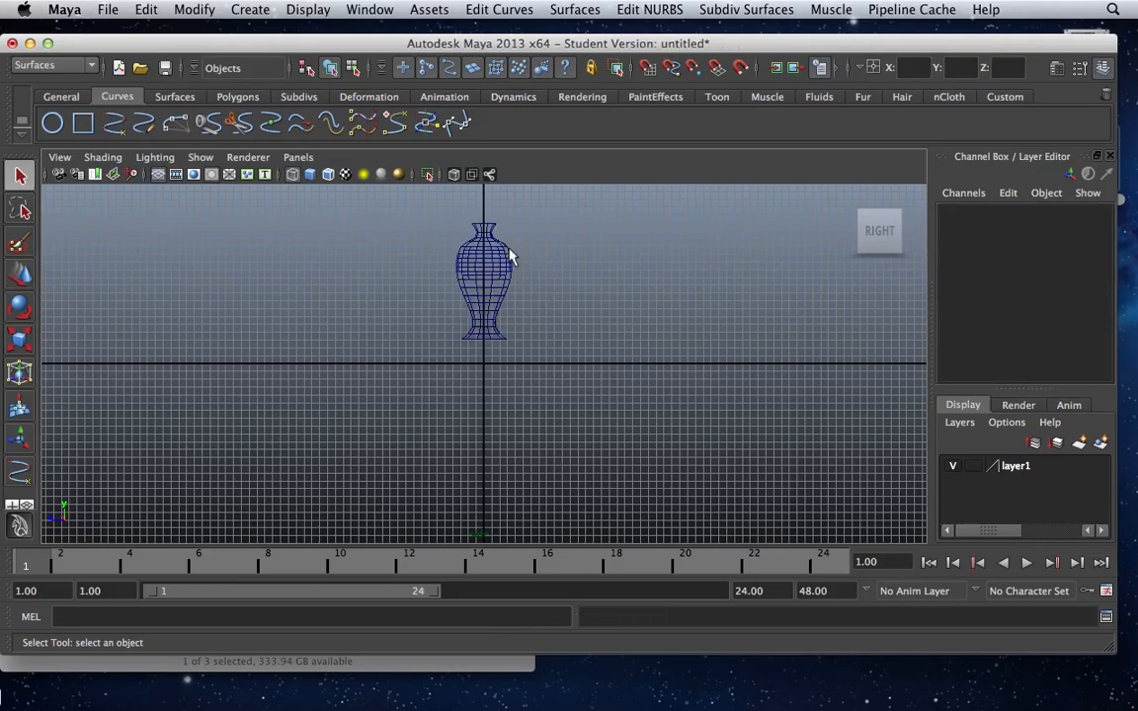
click(509, 256)
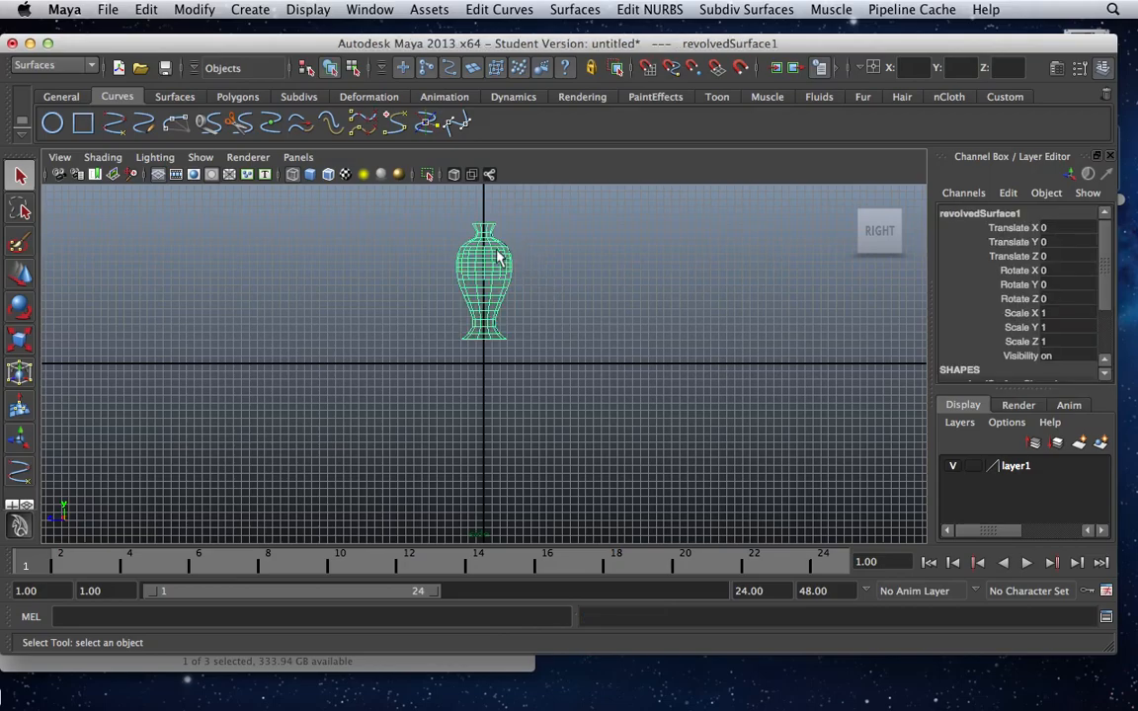
click(551, 287)
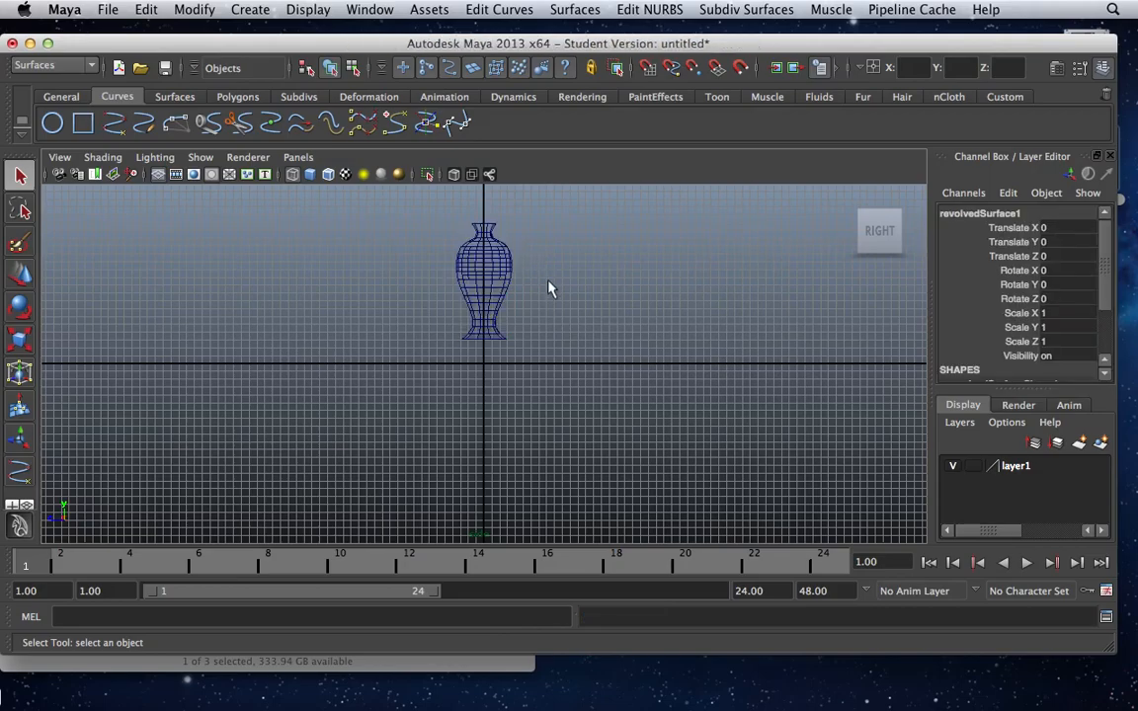
click(373, 9)
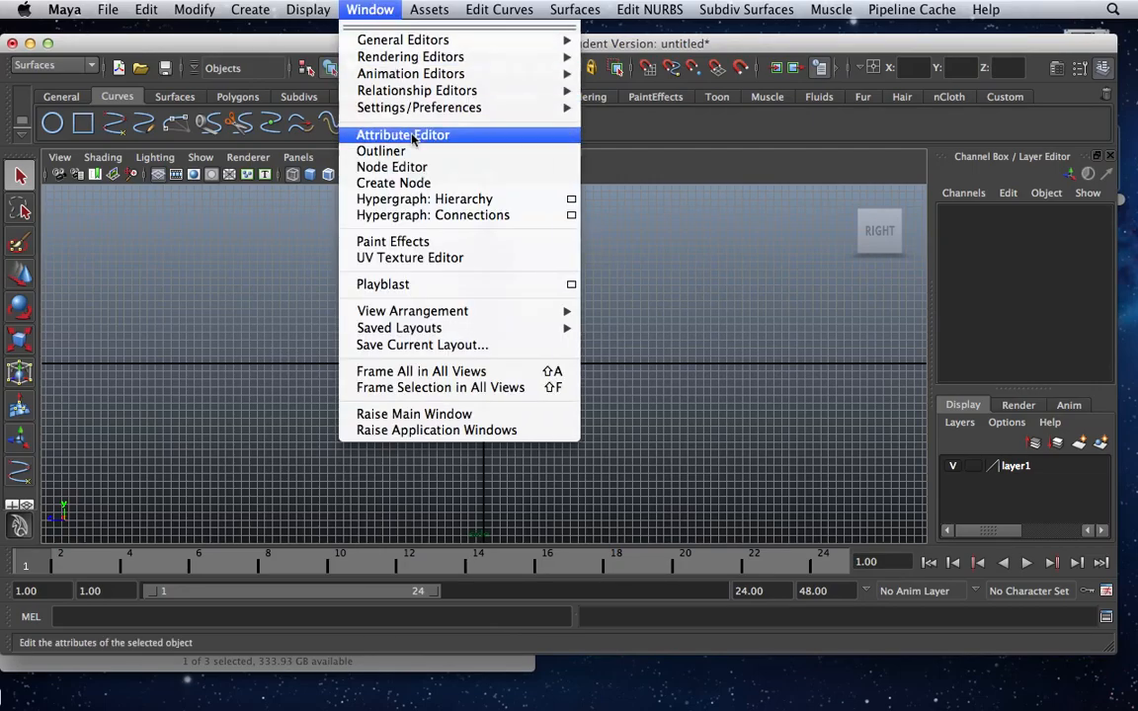
click(385, 150)
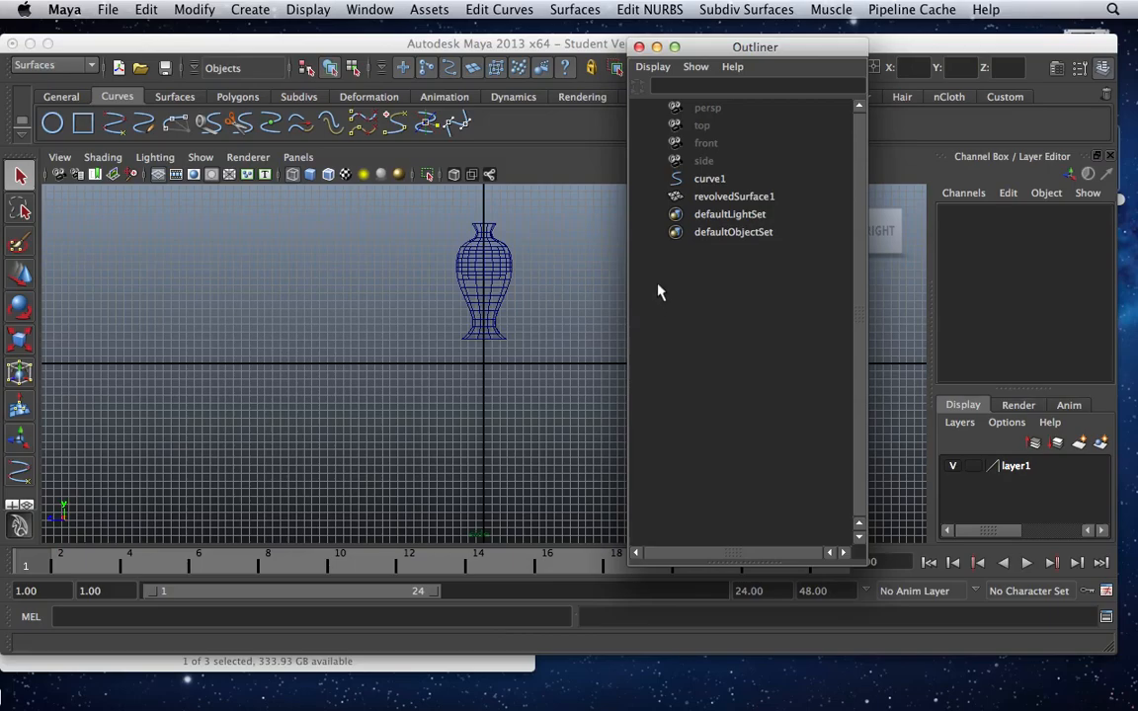
click(710, 181)
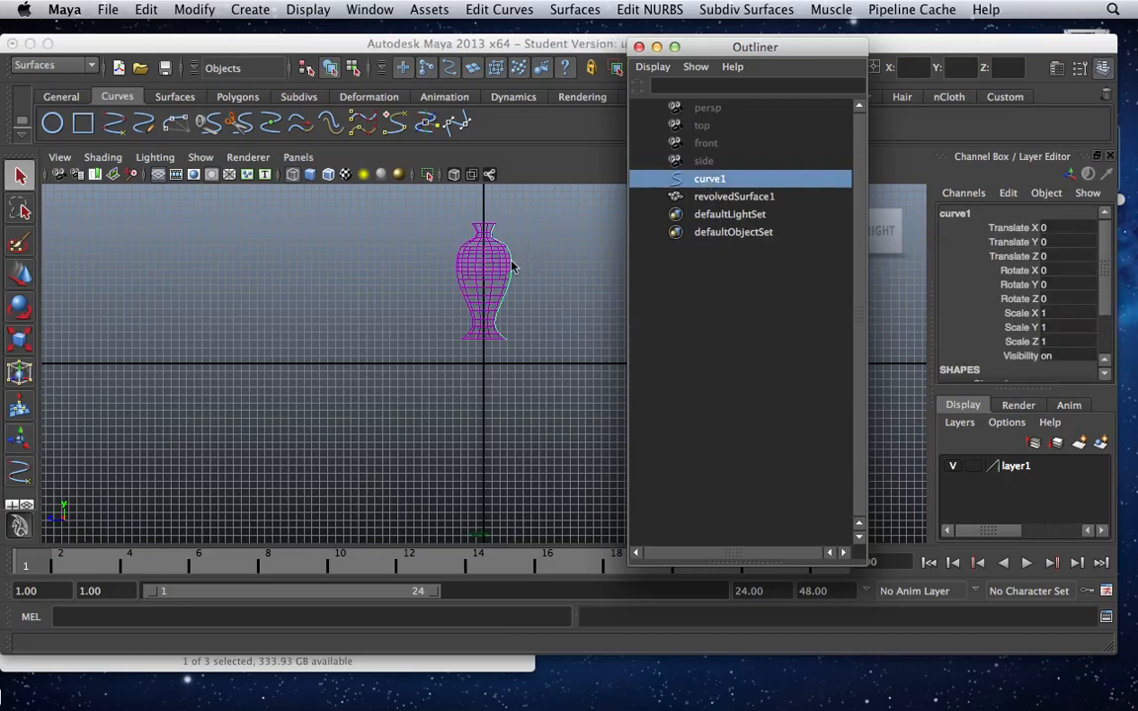
click(958, 423)
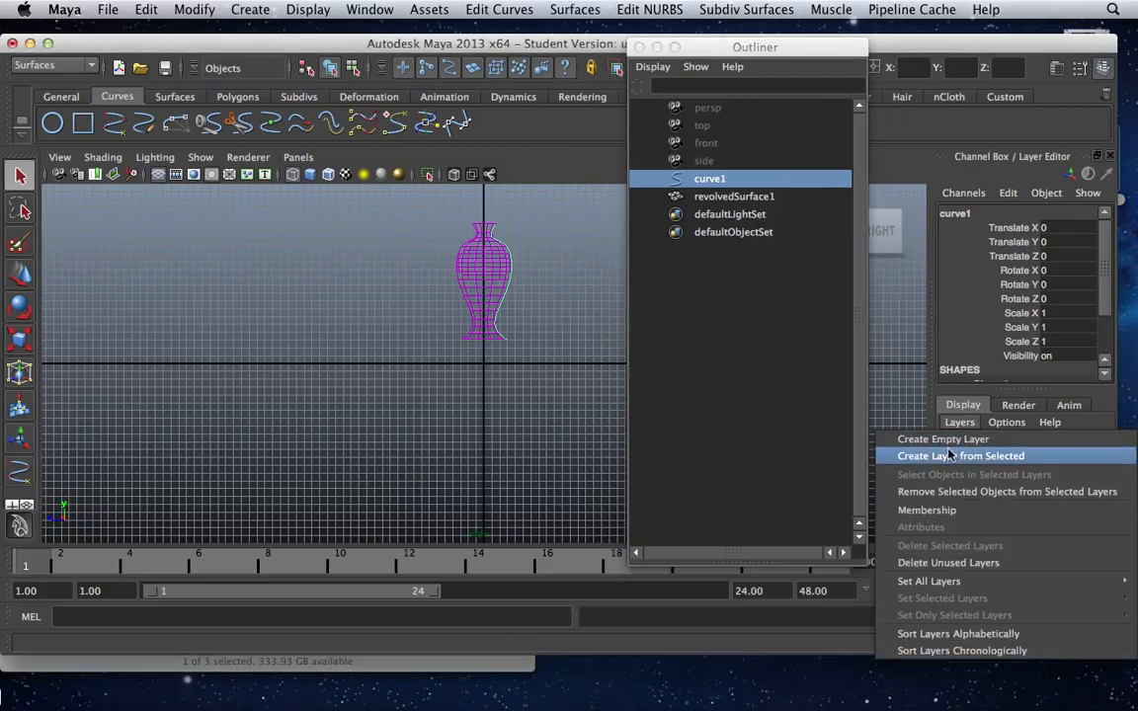
click(948, 456)
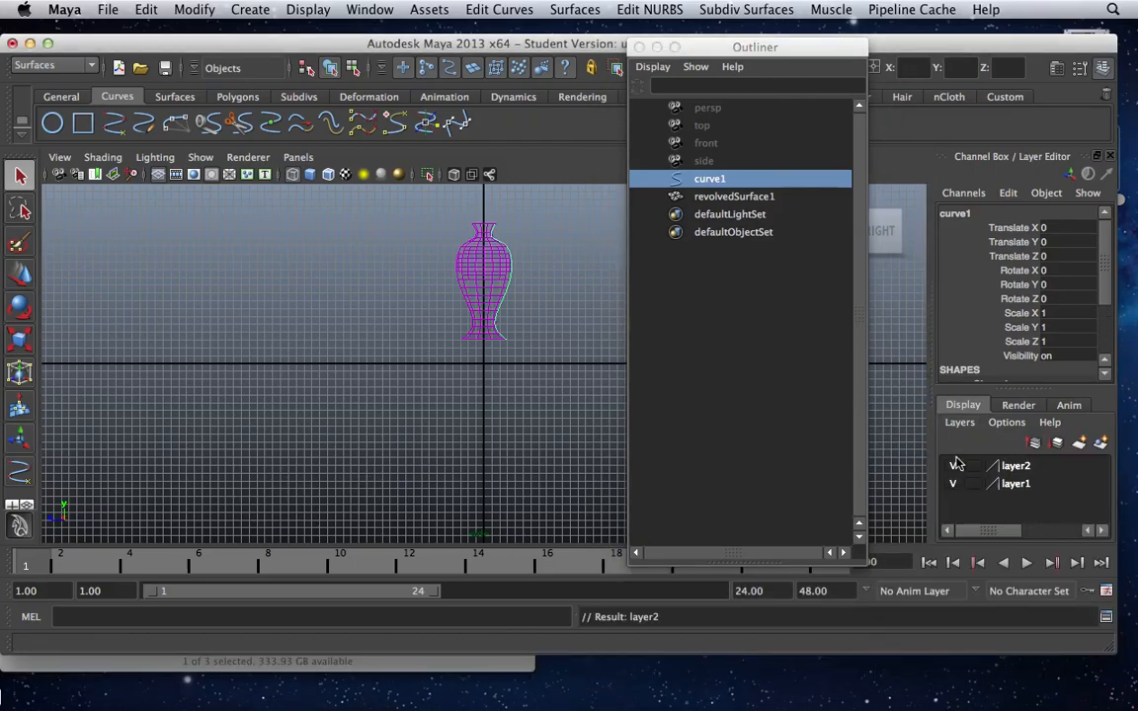
click(639, 47)
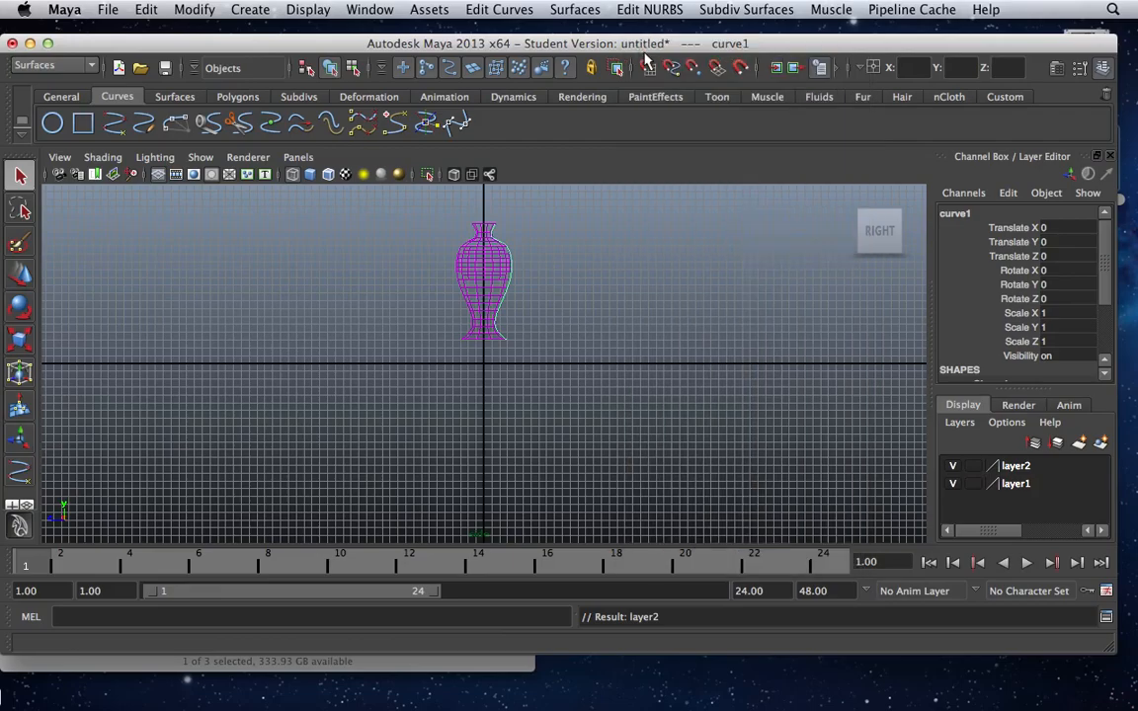
Hide layer1 and display the control vertices of the profile curve.
click(952, 484)
click(952, 484)
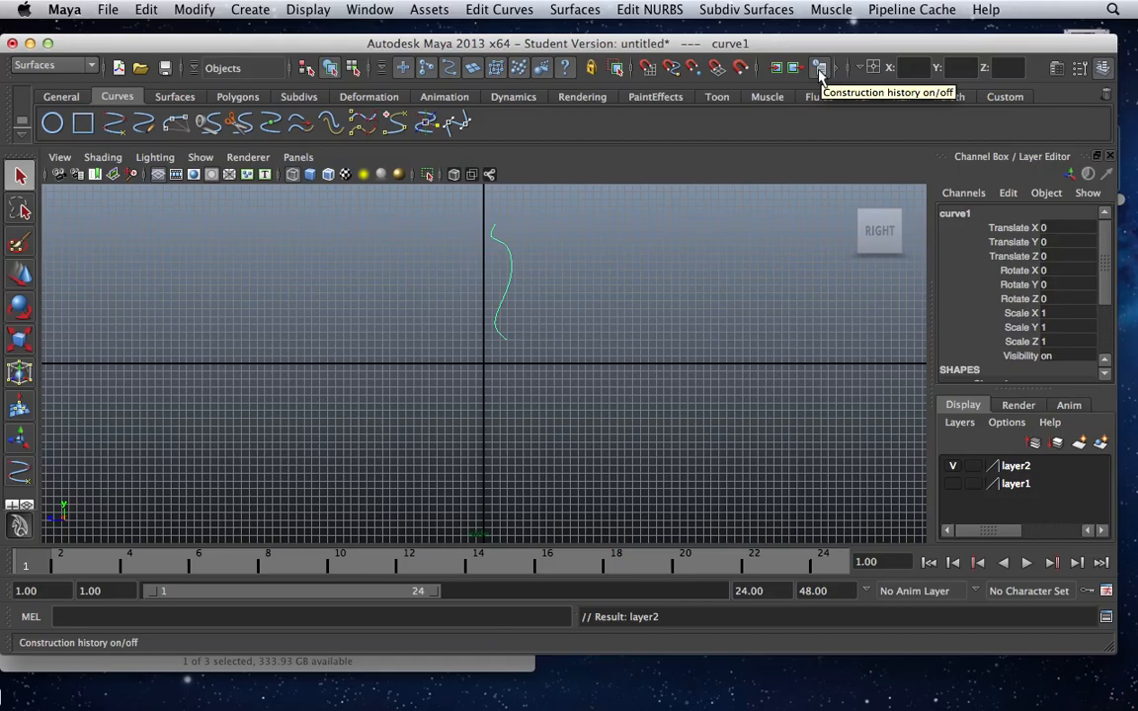
right_click(512, 269)
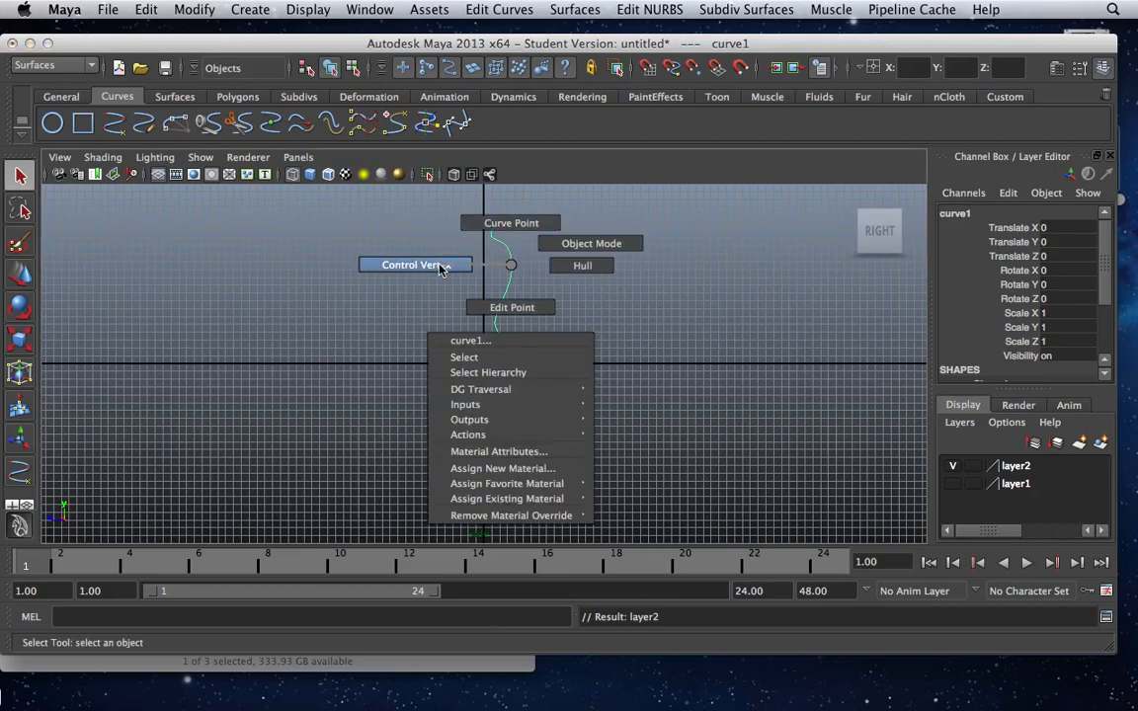
right_drag(440, 270, 440, 272)
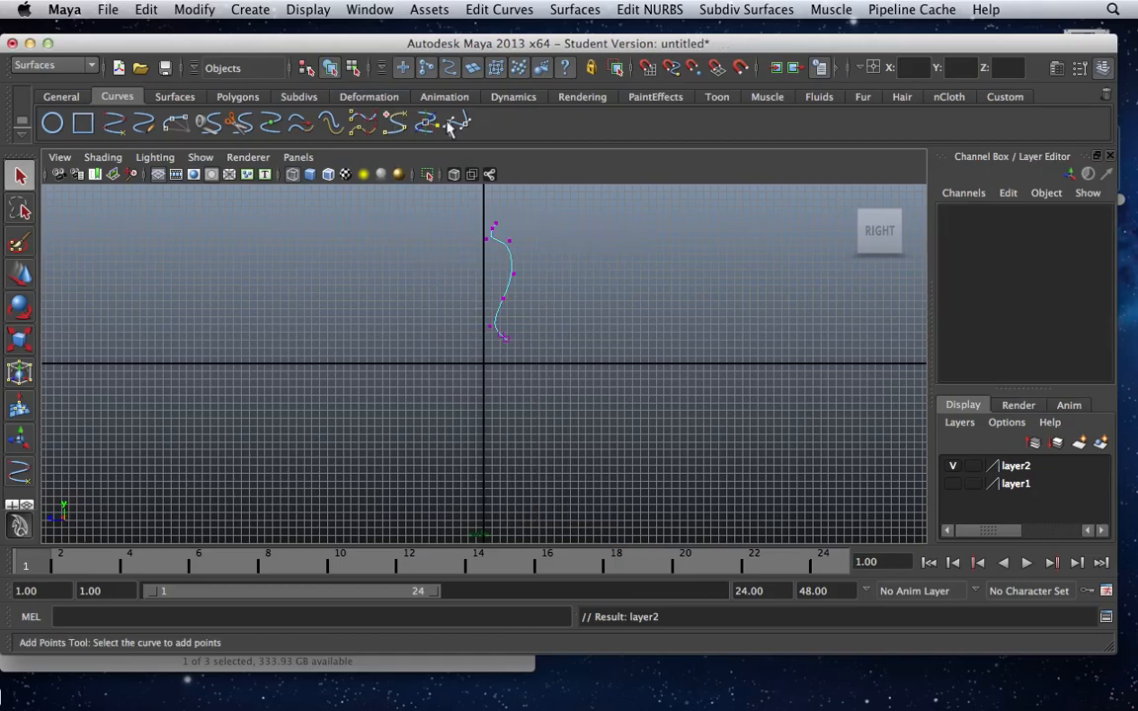
Move the control vertex at the curve's upper bulge inward and down to about Y 4.2, Z -0.67.
click(509, 241)
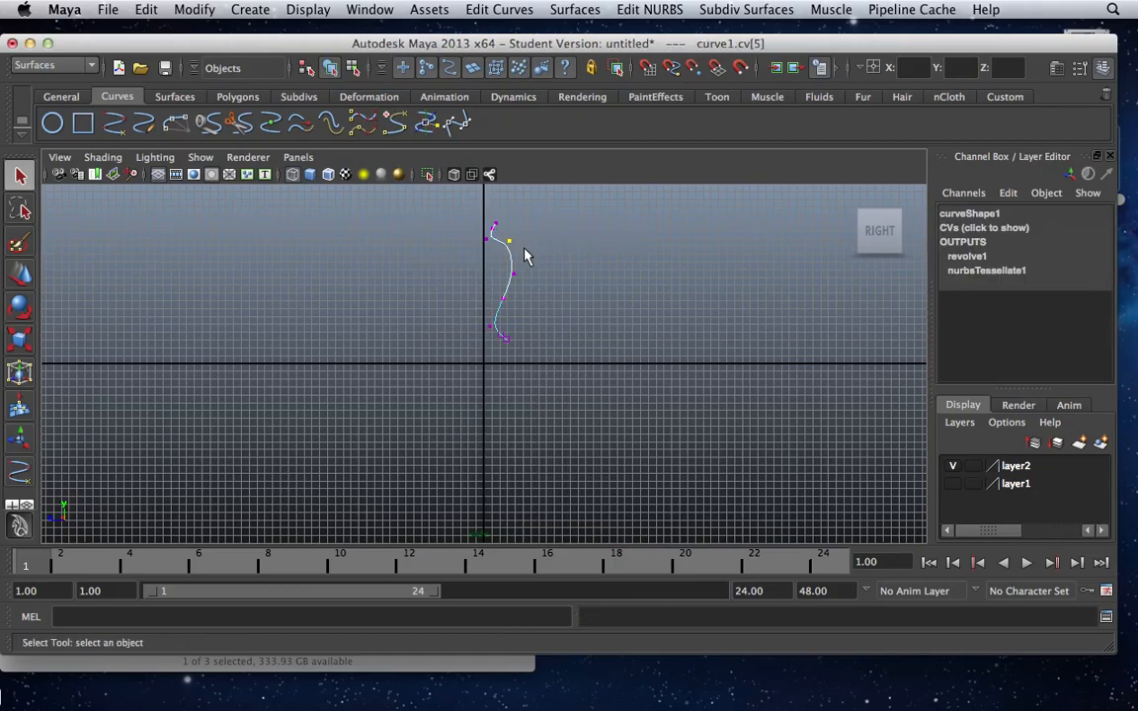
key(w)
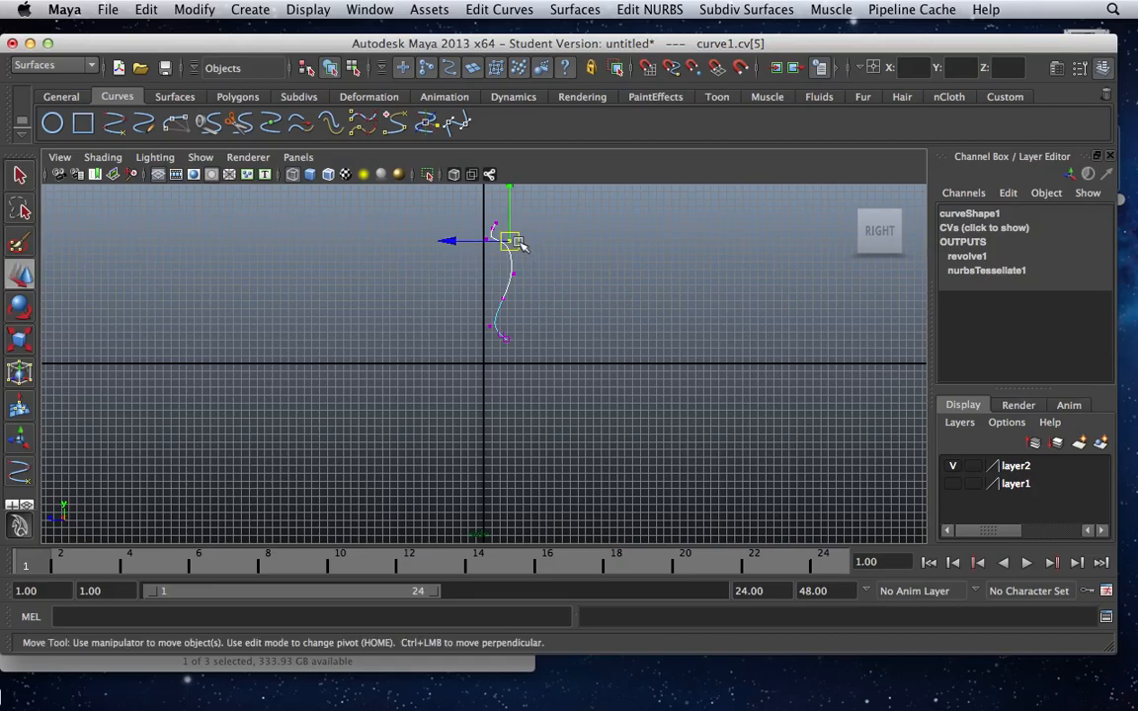
click(451, 243)
drag(452, 243, 442, 241)
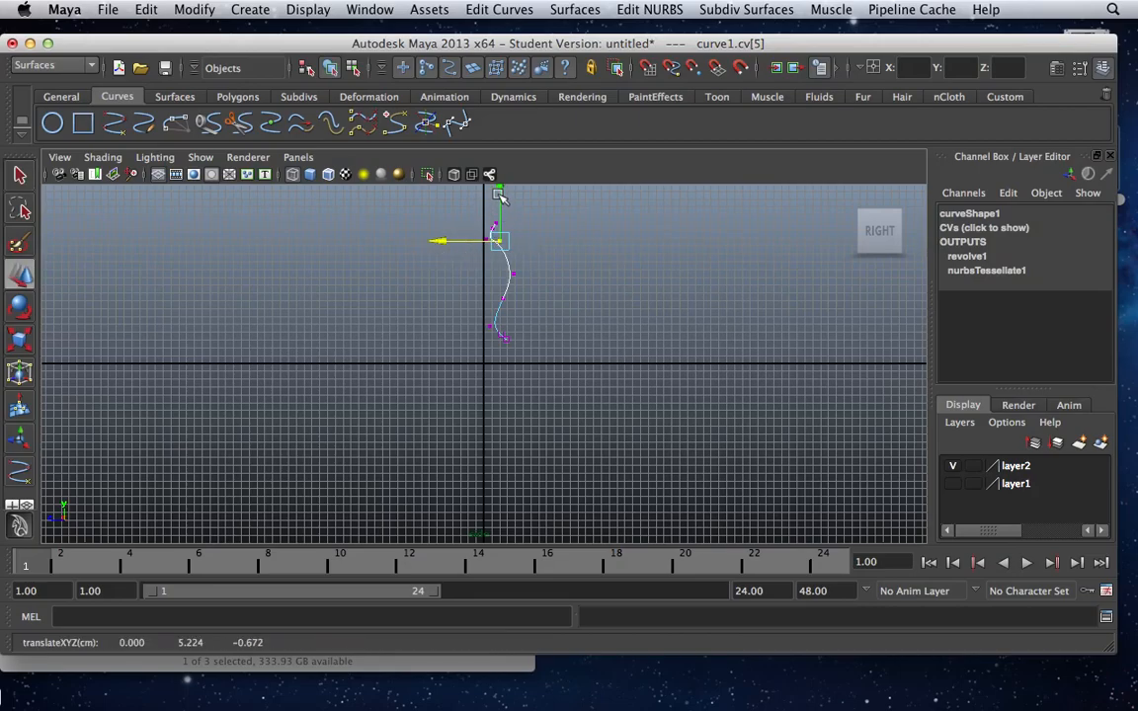
drag(498, 176, 500, 218)
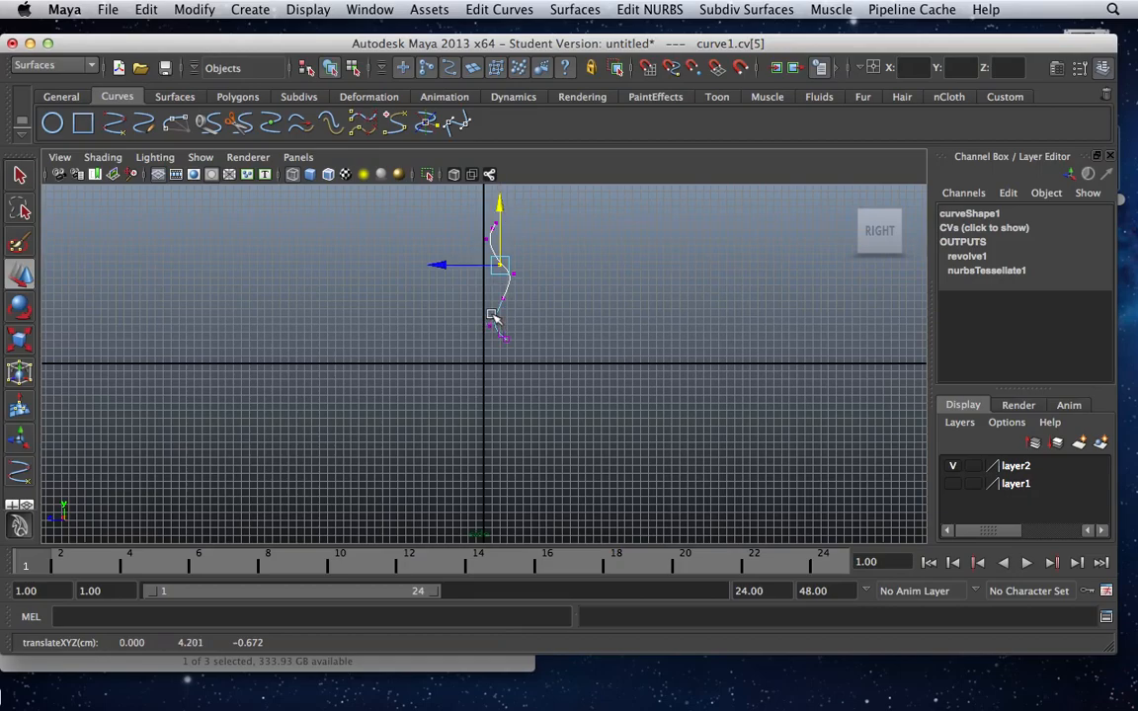
Move the curve's neck vertices cv[6] and cv[7] outward to about Z -0.42 and Z -0.51.
click(493, 316)
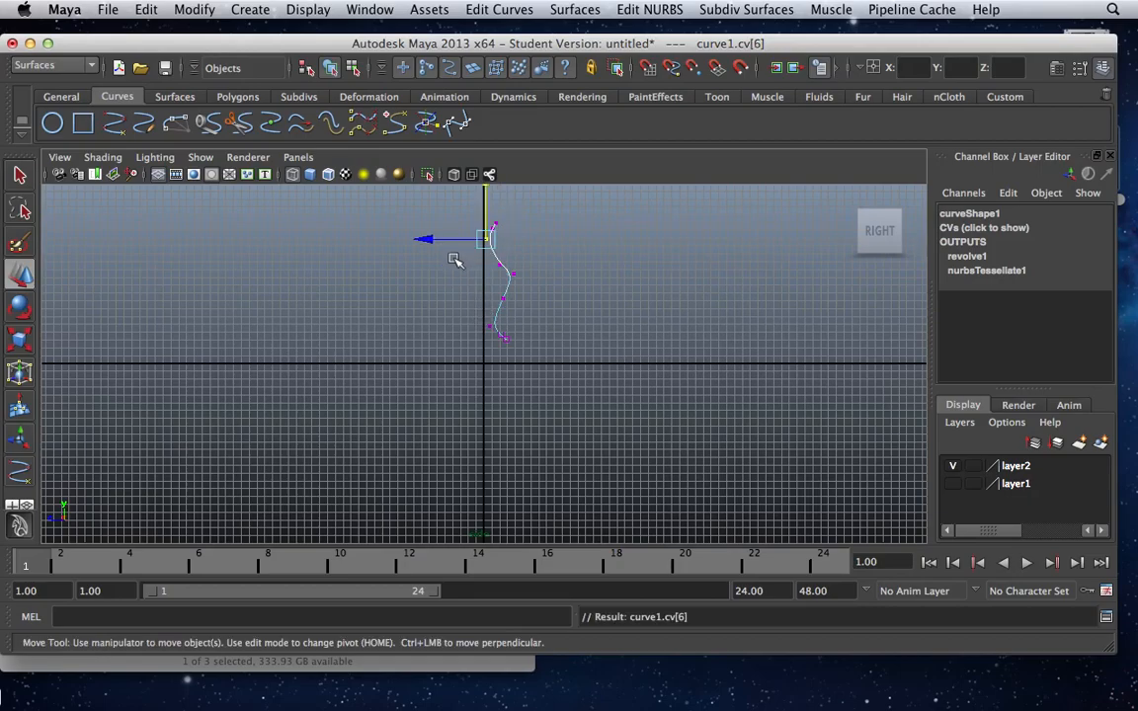
drag(437, 243, 445, 247)
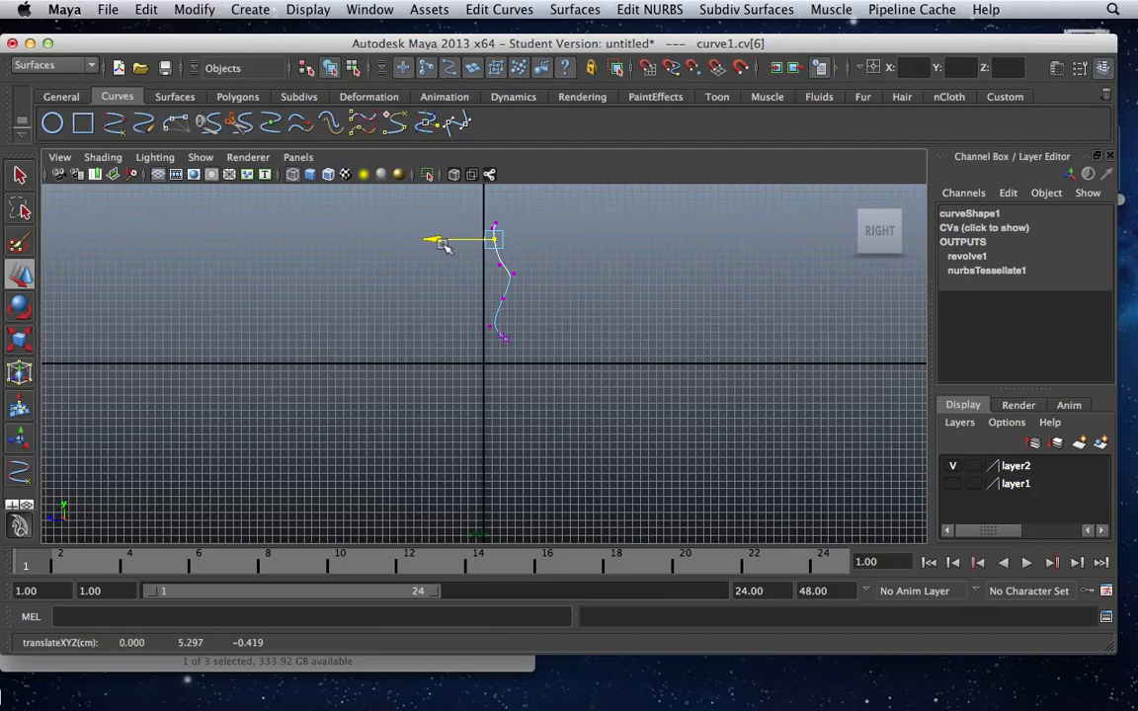
key(Right)
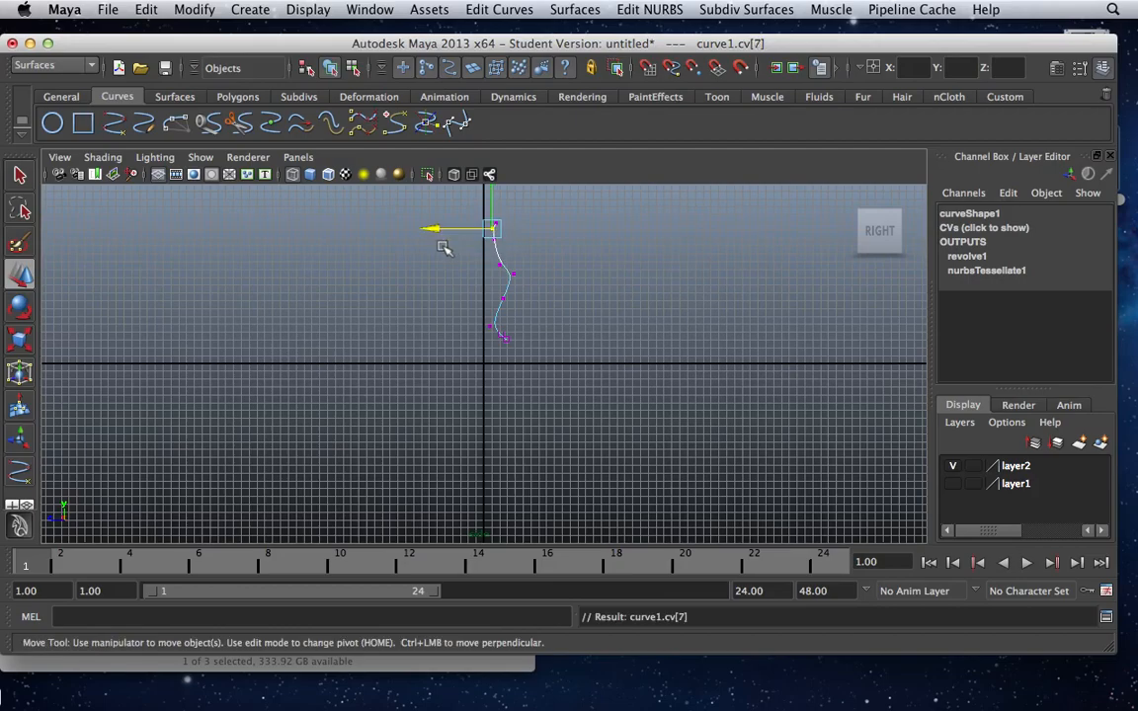
drag(434, 230, 447, 233)
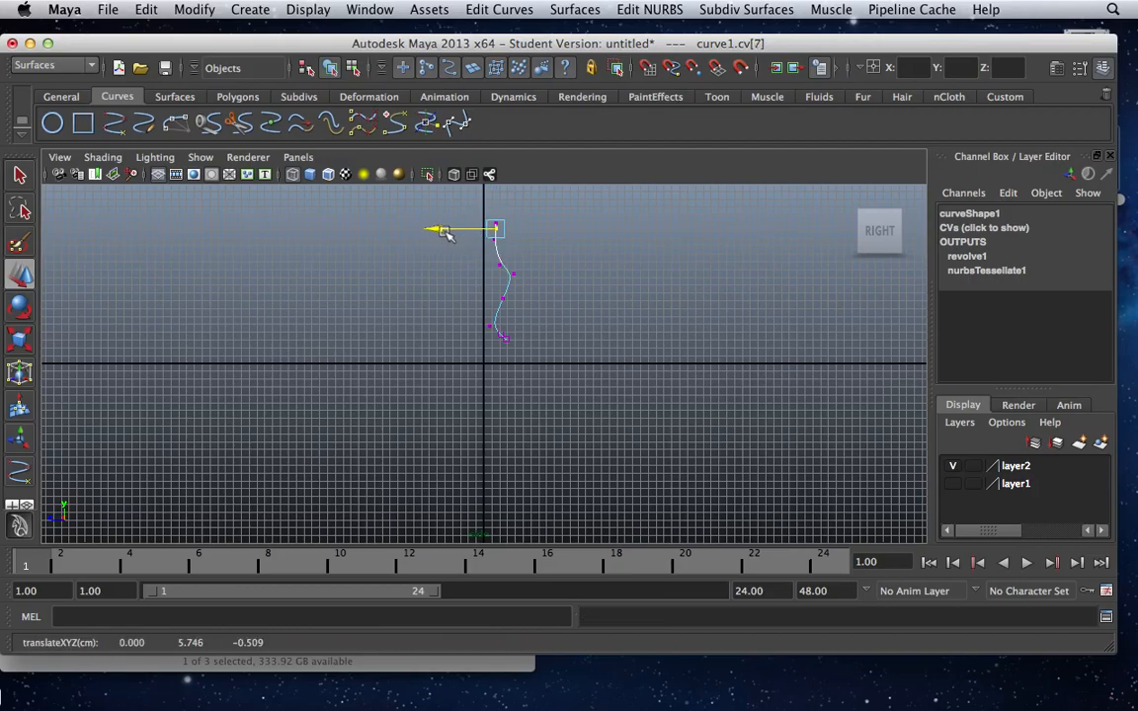
Move control vertex cv[3] on the curve's lower half slightly inward toward the central axis.
key(Right)
key(Left)
key(Left)
key(Left)
key(Left)
key(Left)
click(441, 301)
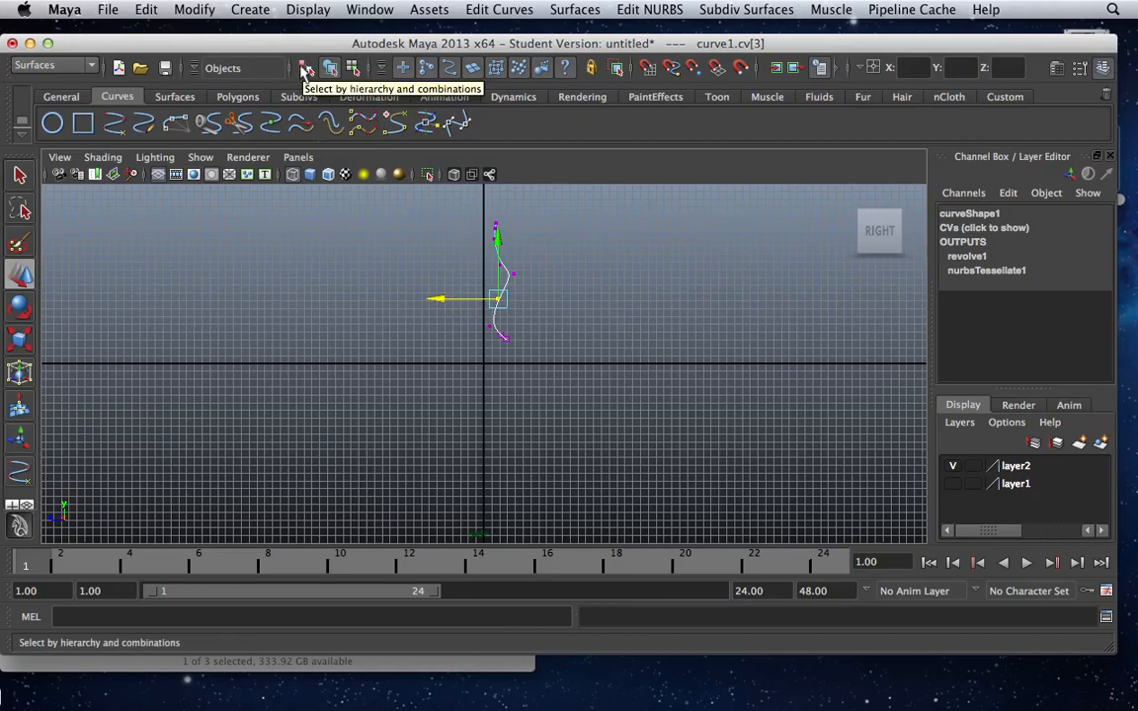
Return to whole-object selection, show layer1 to check the reshaped leg, and hide it again.
click(306, 69)
click(330, 235)
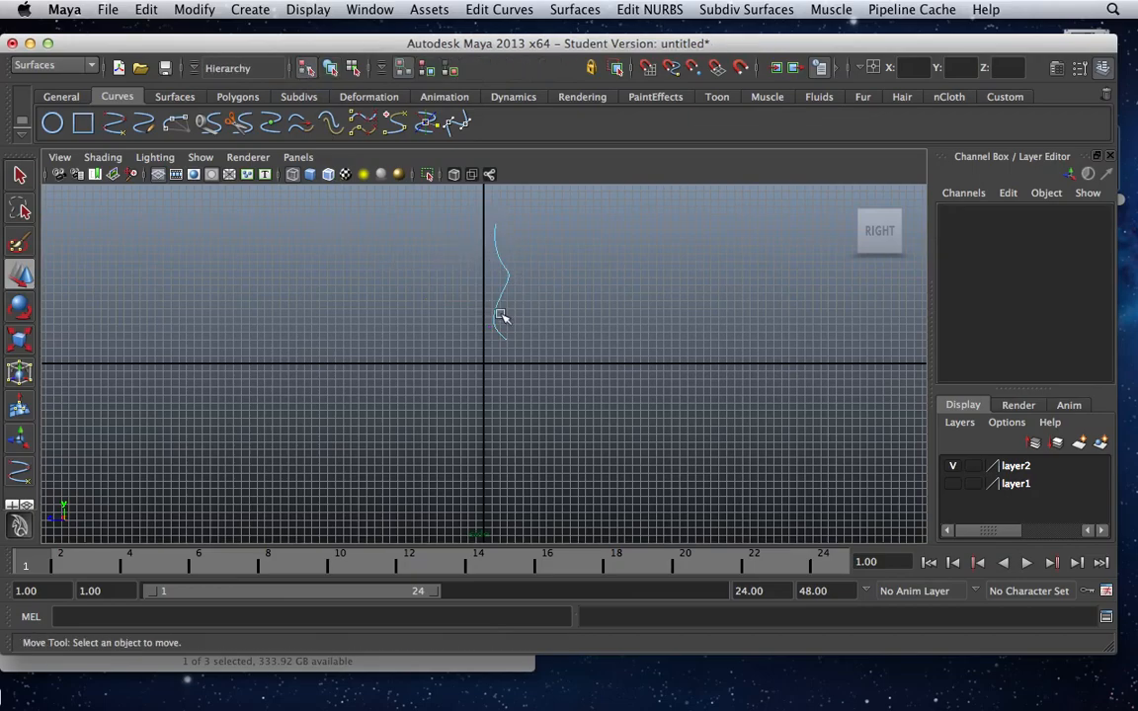
click(20, 175)
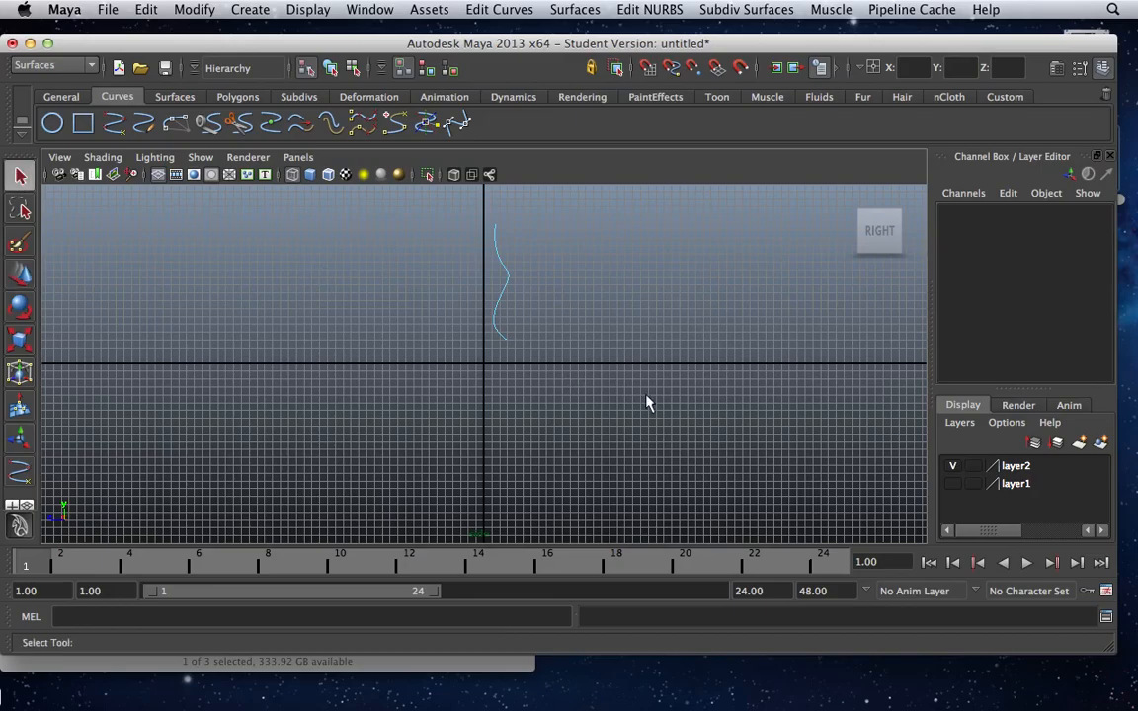
click(953, 486)
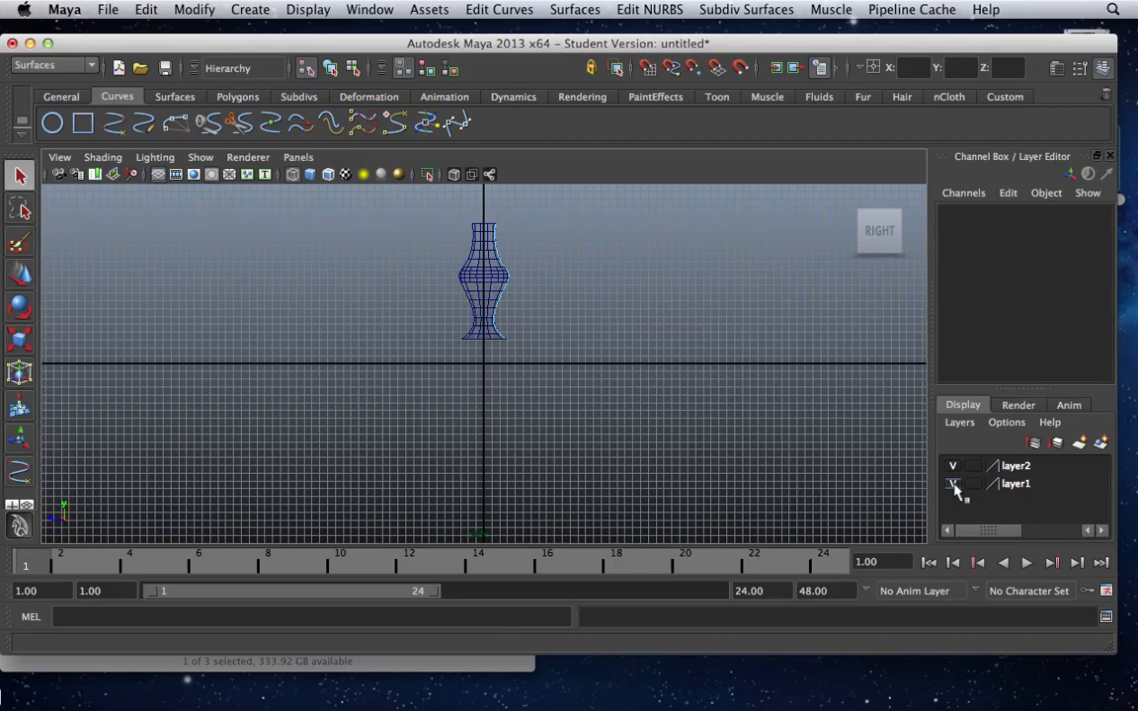
click(953, 484)
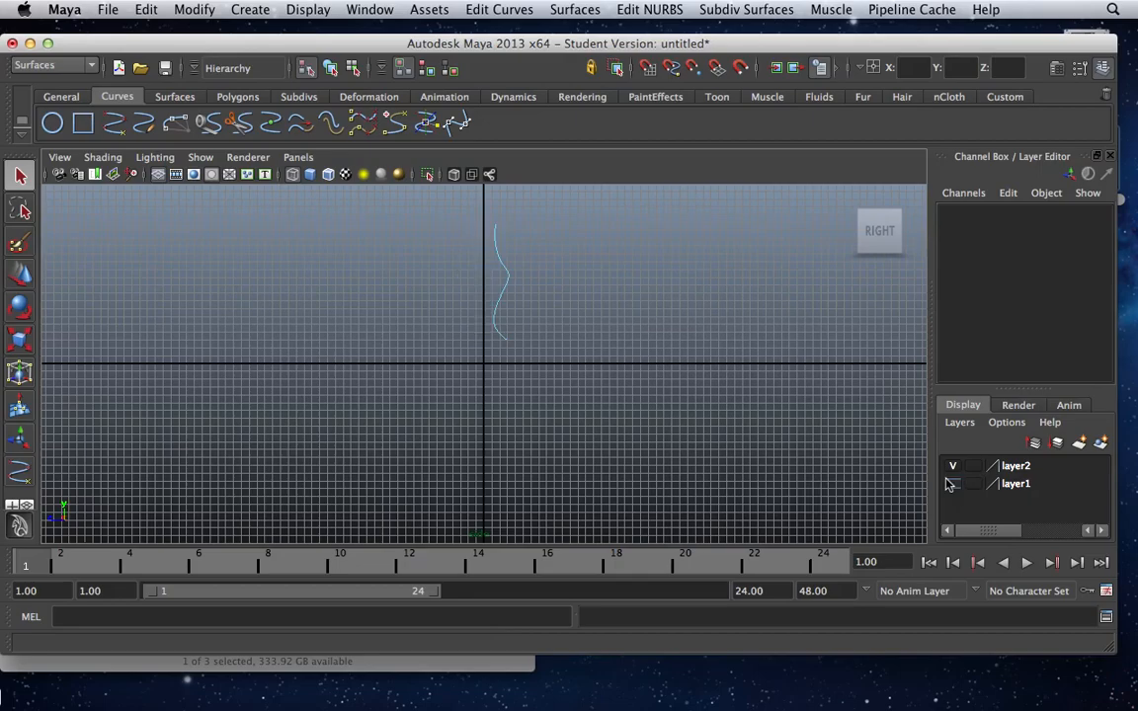
Narrow the leg's foot by moving bottom vertices cv[0] and cv[1] inward, with cv[1] at about Z -0.57.
click(351, 69)
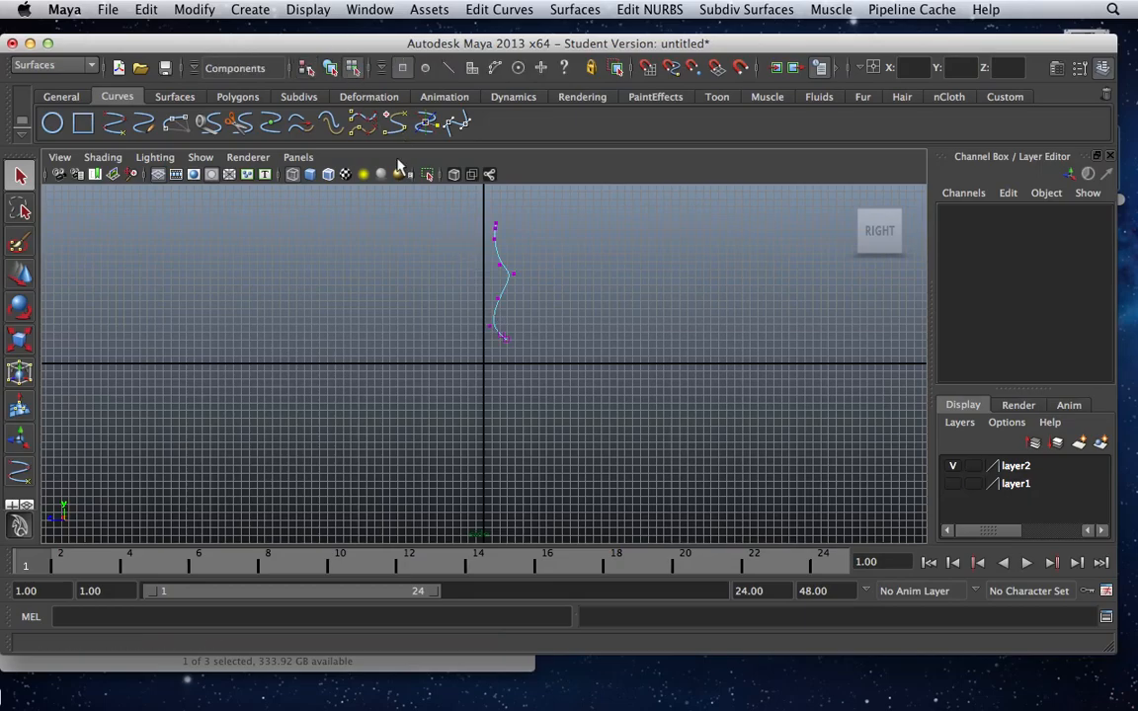
click(505, 341)
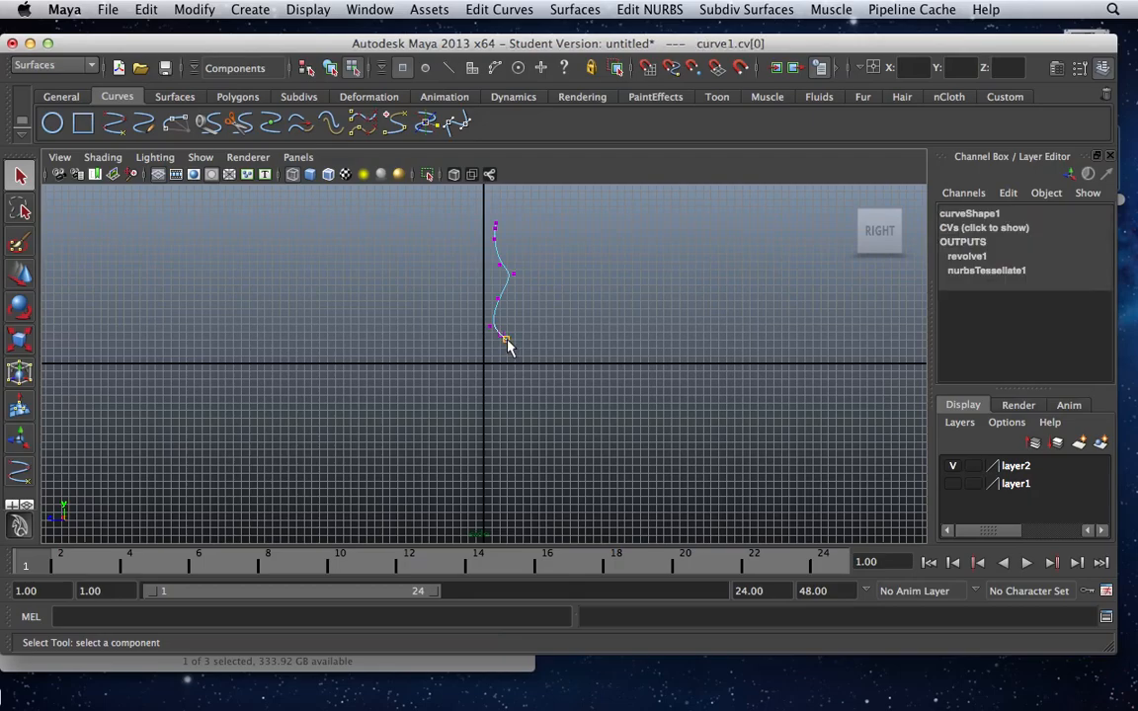
key(w)
click(452, 342)
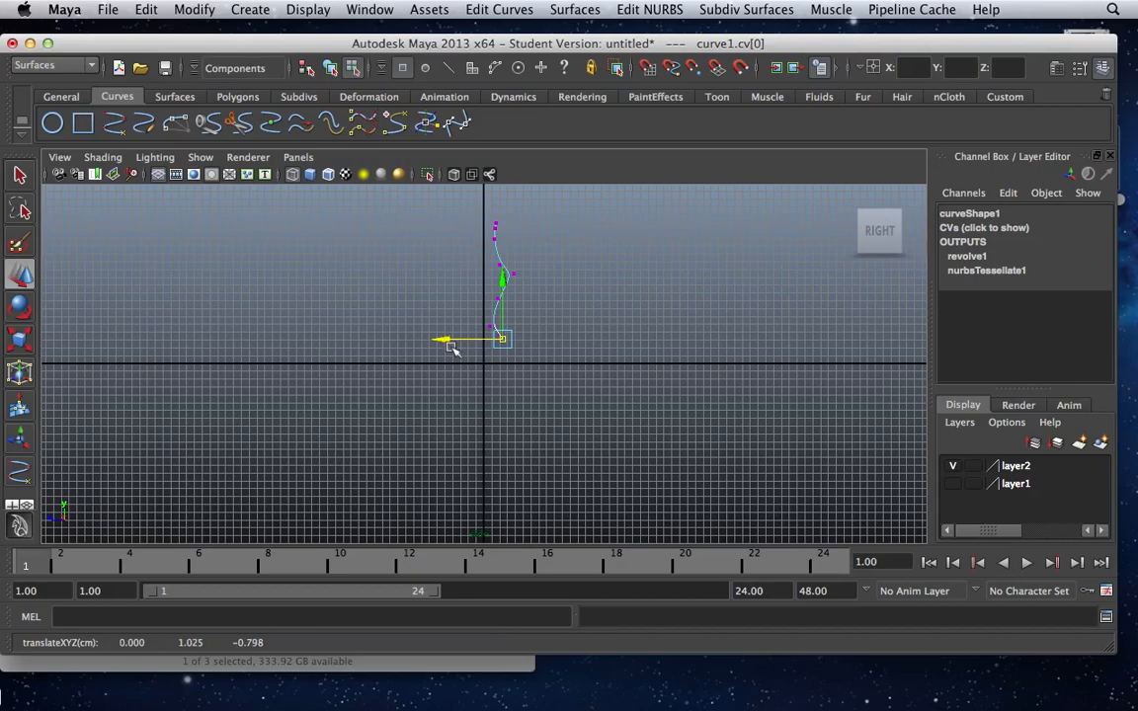
key(Left)
click(502, 338)
key(Right)
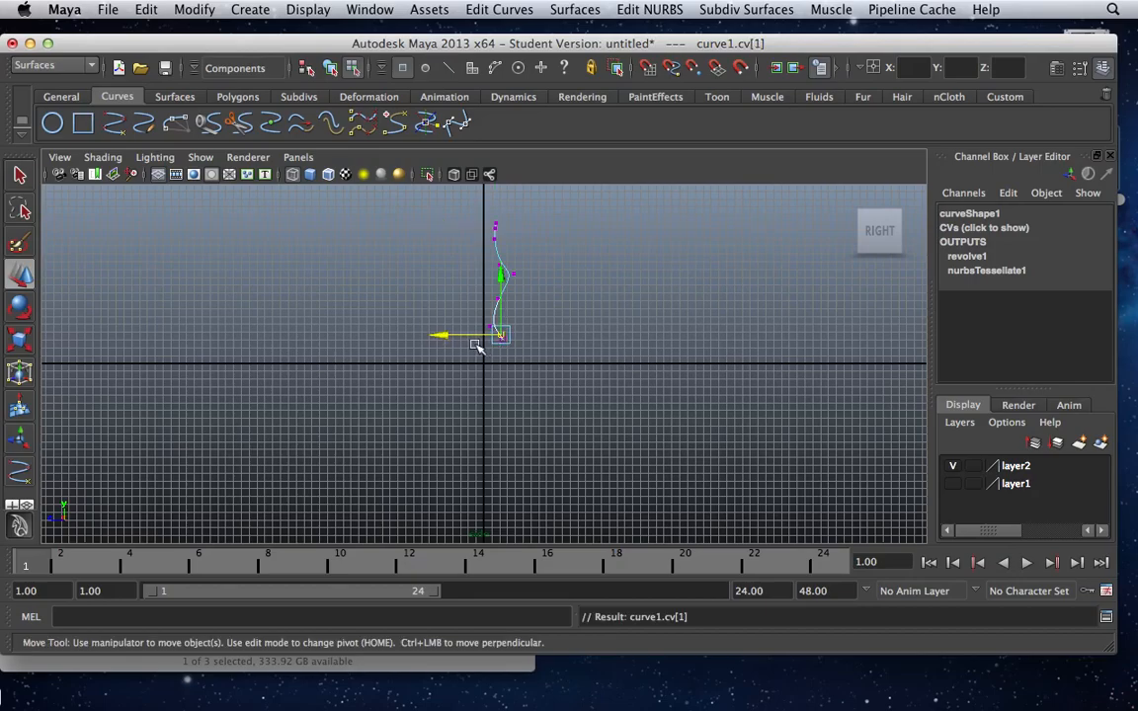
drag(454, 336, 448, 338)
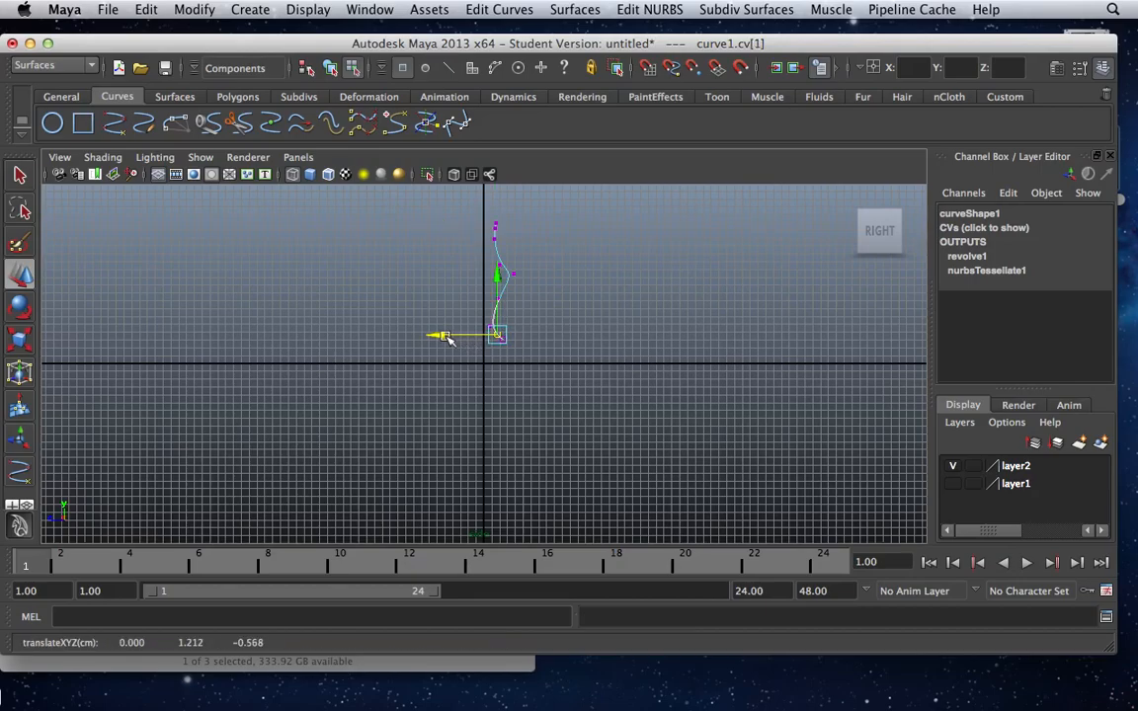
key(Left)
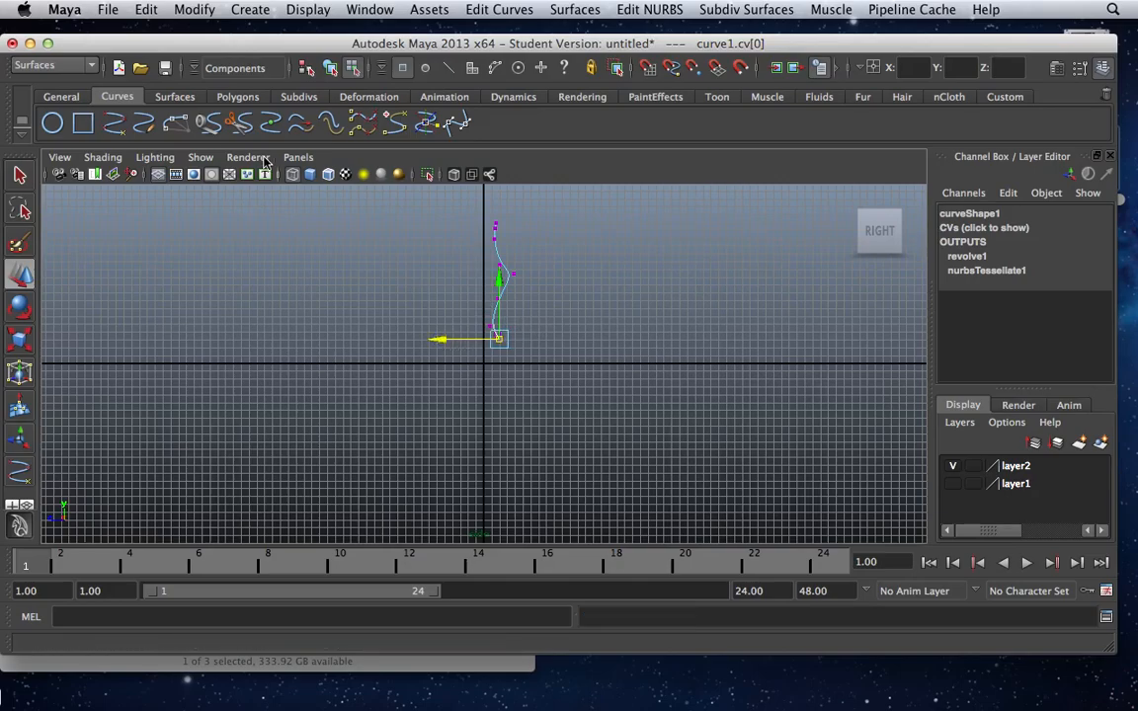
Return to whole-object selection, show layer1, select the revolved leg, and delete the construction history of all objects.
click(306, 67)
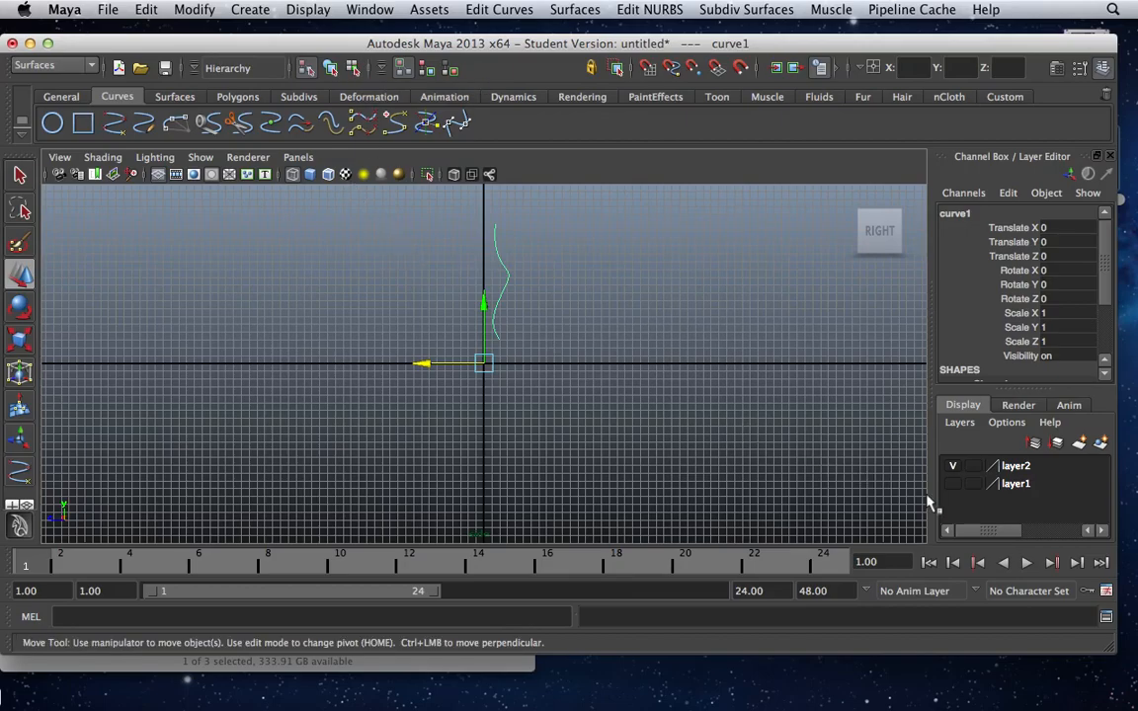
click(953, 484)
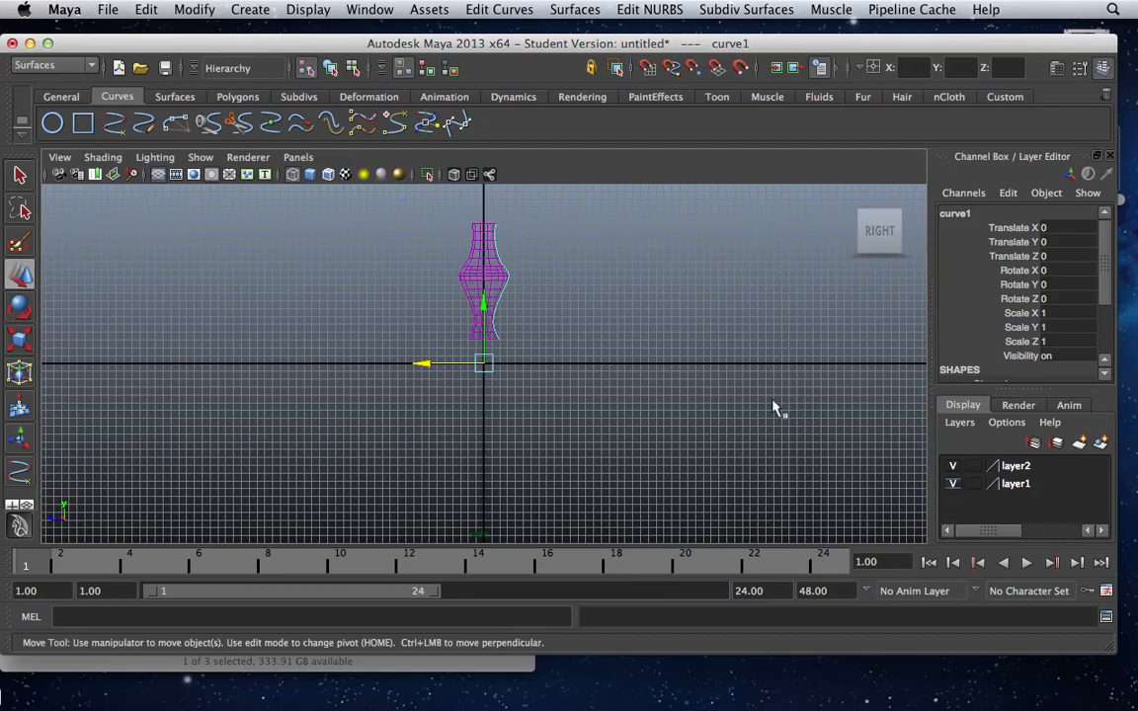
click(459, 280)
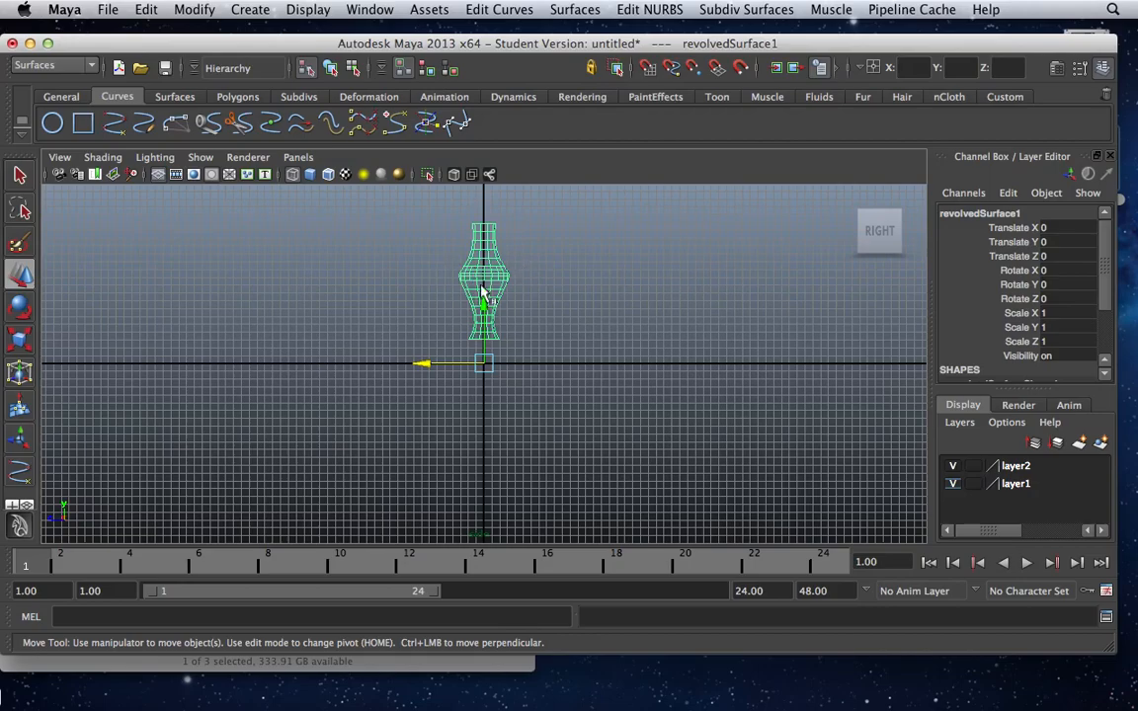
click(198, 10)
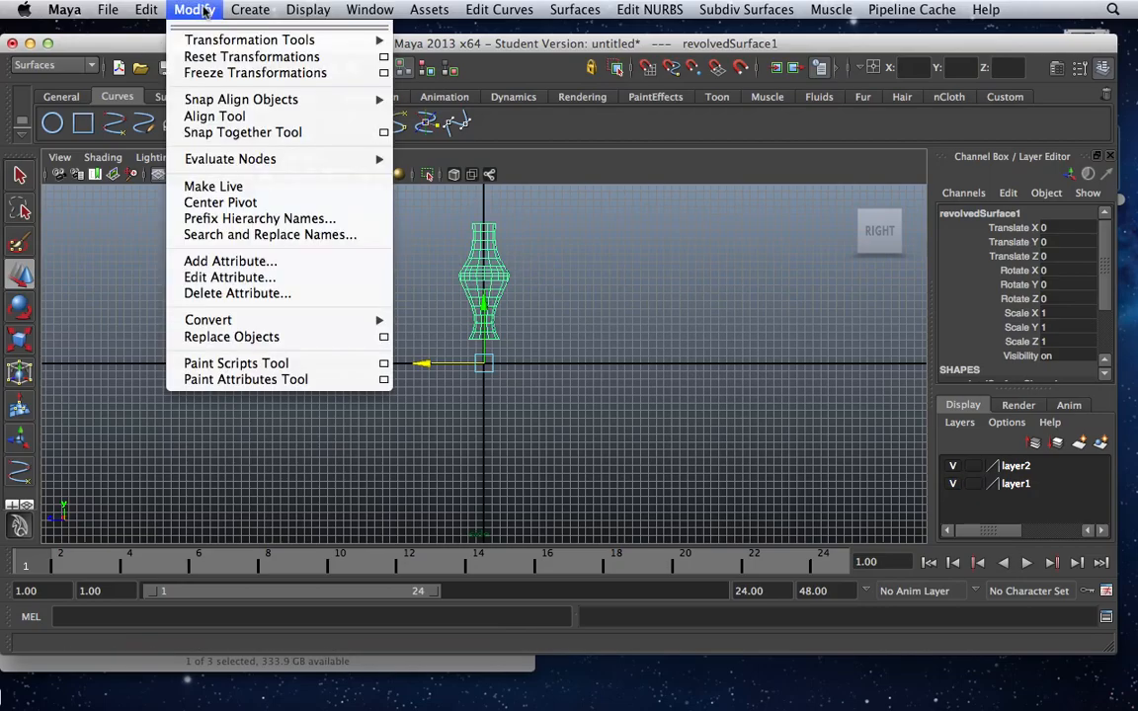
mouse_move(146, 10)
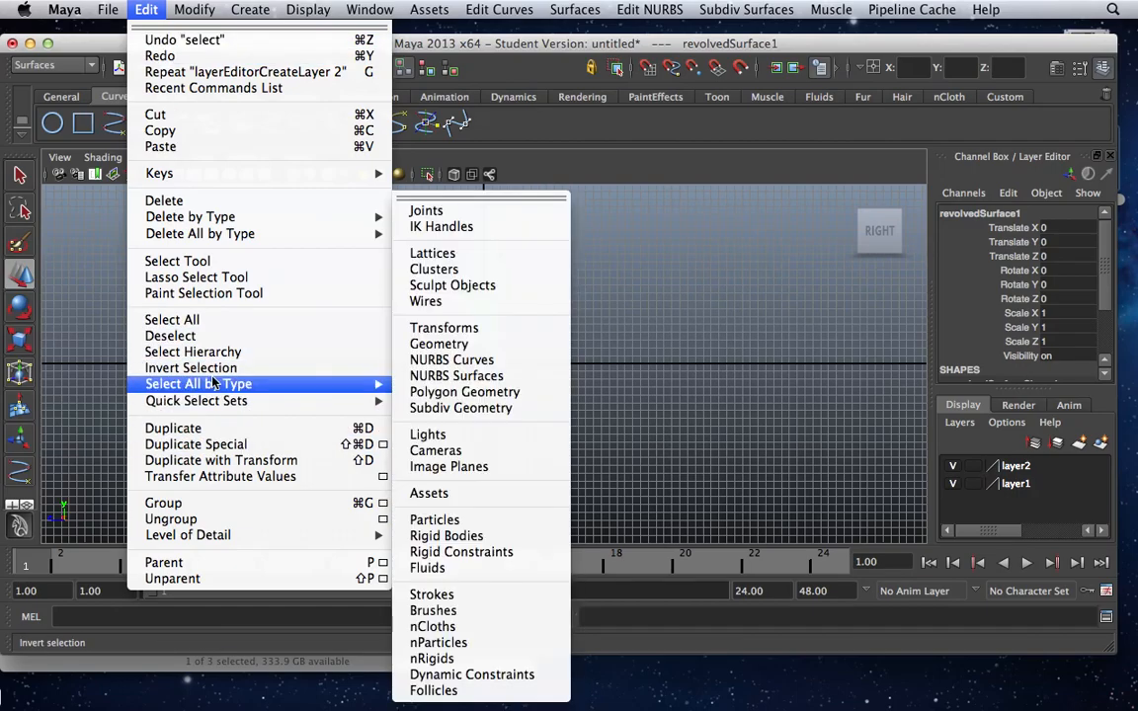
mouse_move(197, 233)
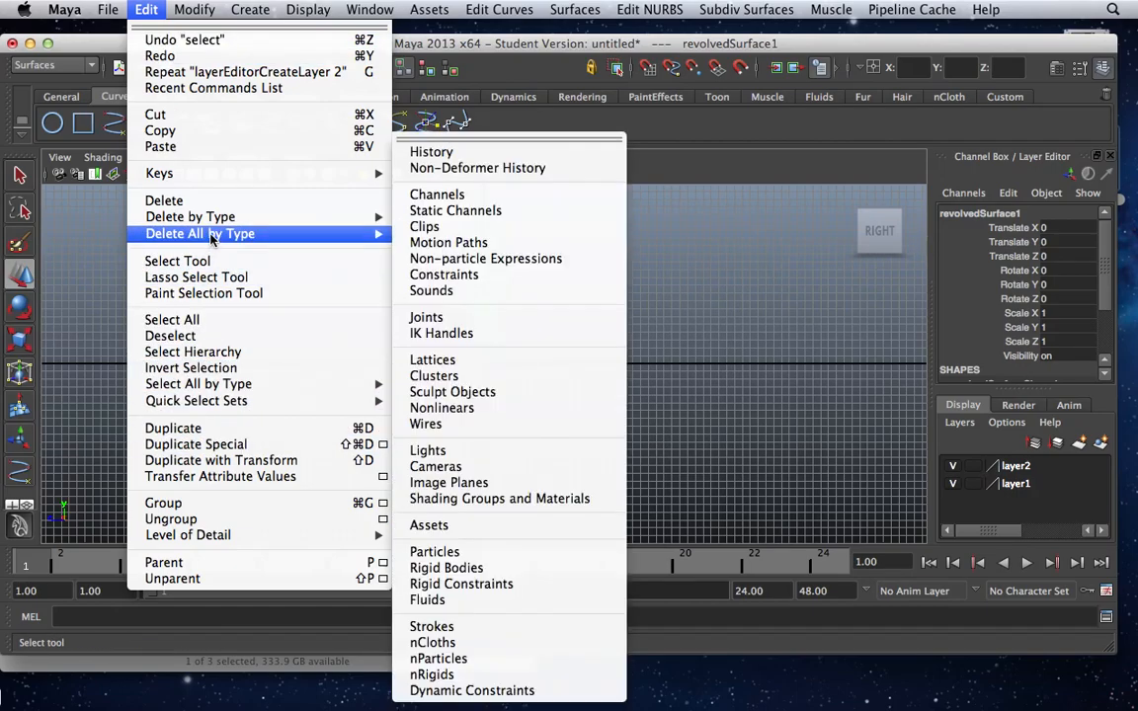
click(419, 156)
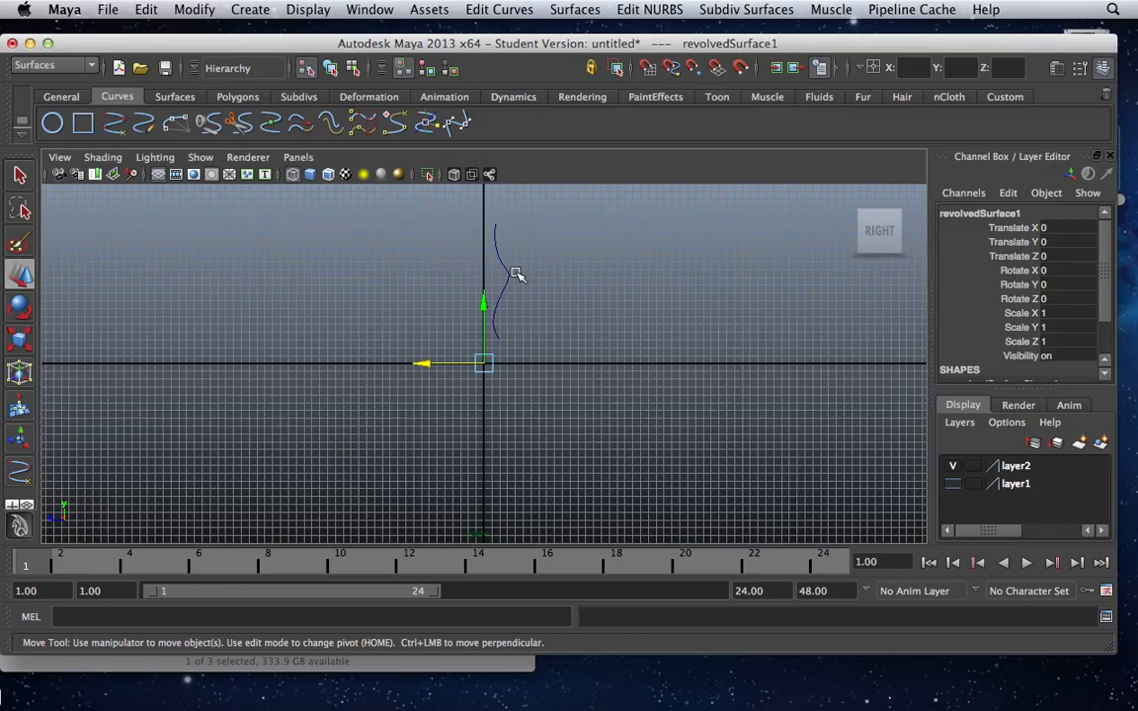
Pull the curve's middle vertex cv[4] outward to about Z -5.54 and show layer1 to compare the leg with the curve.
click(509, 271)
right_drag(504, 262, 385, 234)
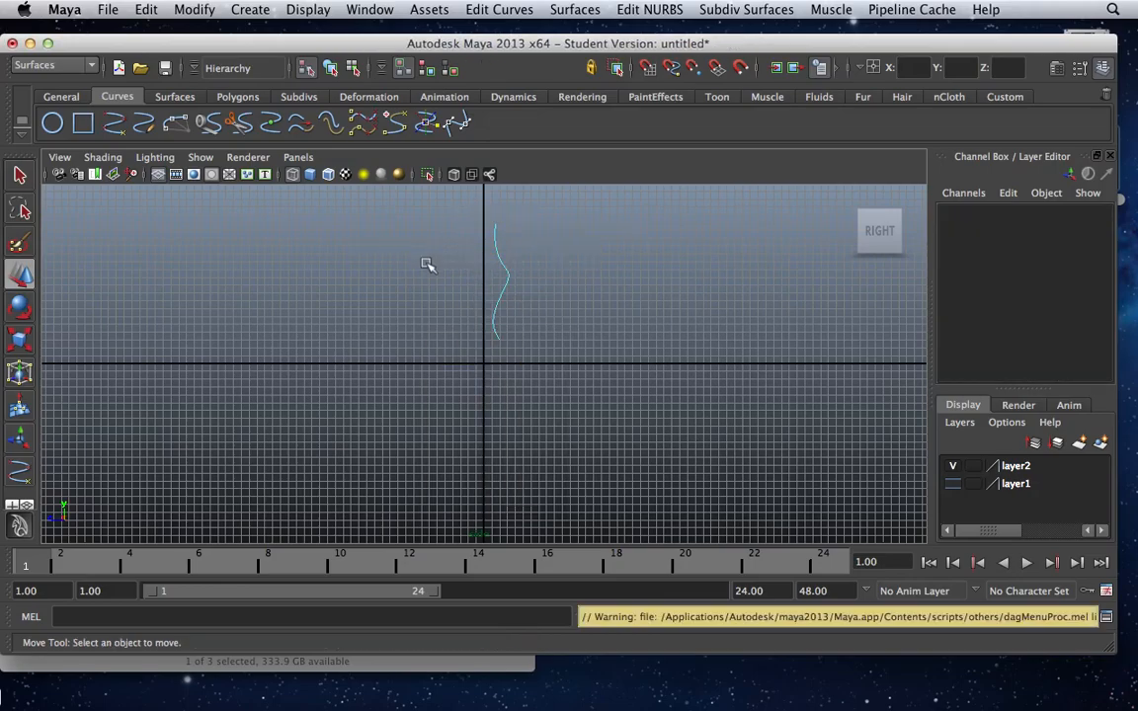
click(353, 67)
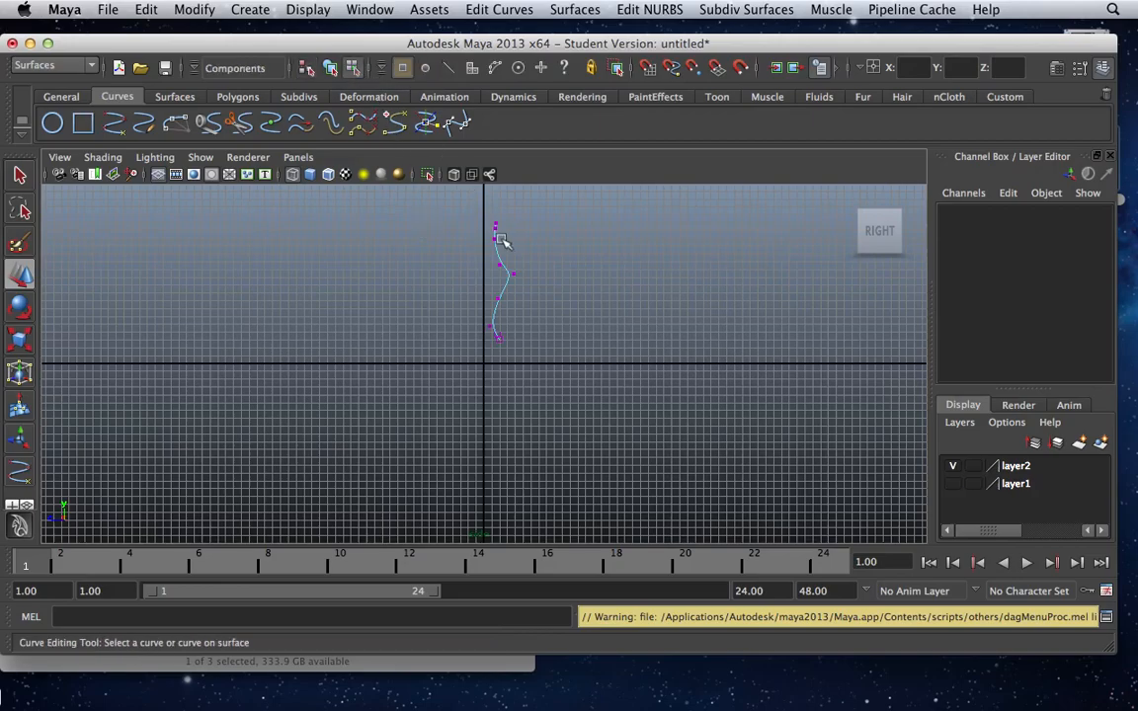
click(527, 278)
drag(456, 269, 556, 273)
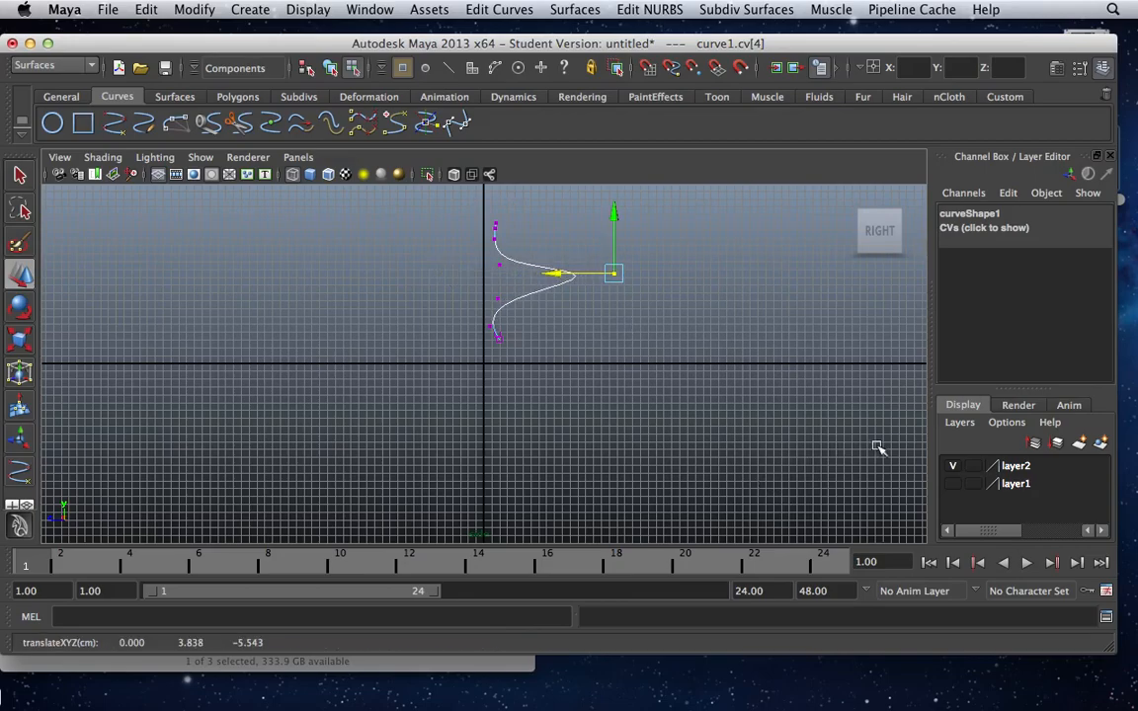
click(953, 484)
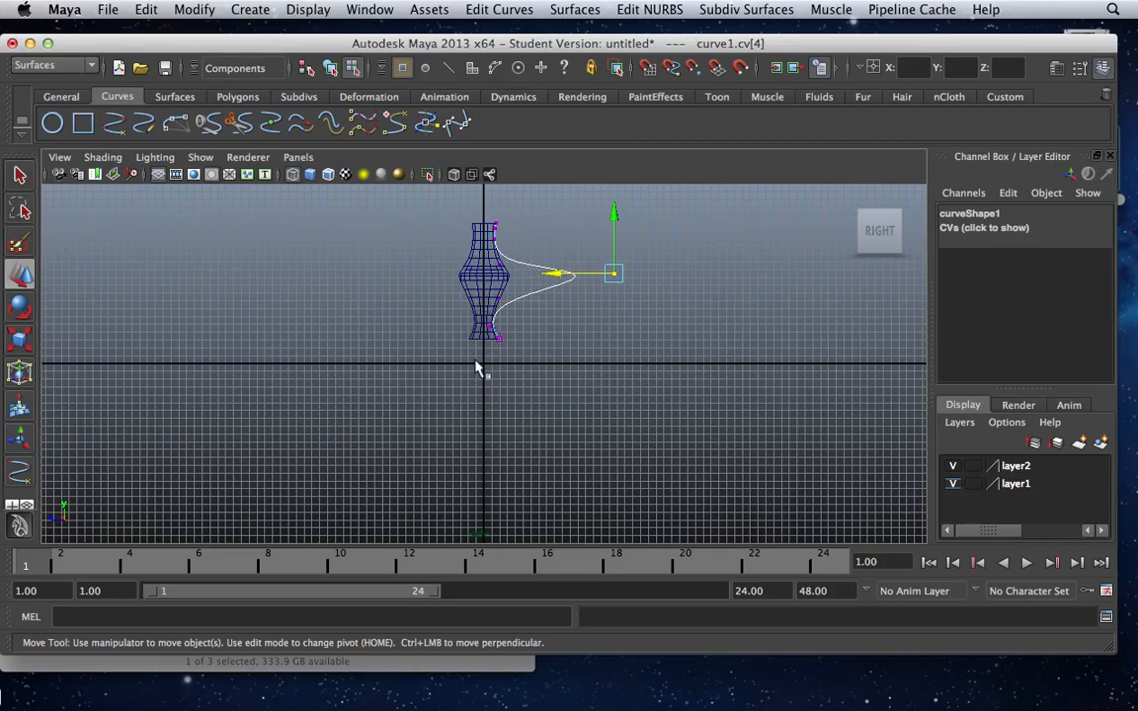
Return to whole-object selection and delete the profile curve, keeping only the revolved leg.
click(20, 174)
click(188, 229)
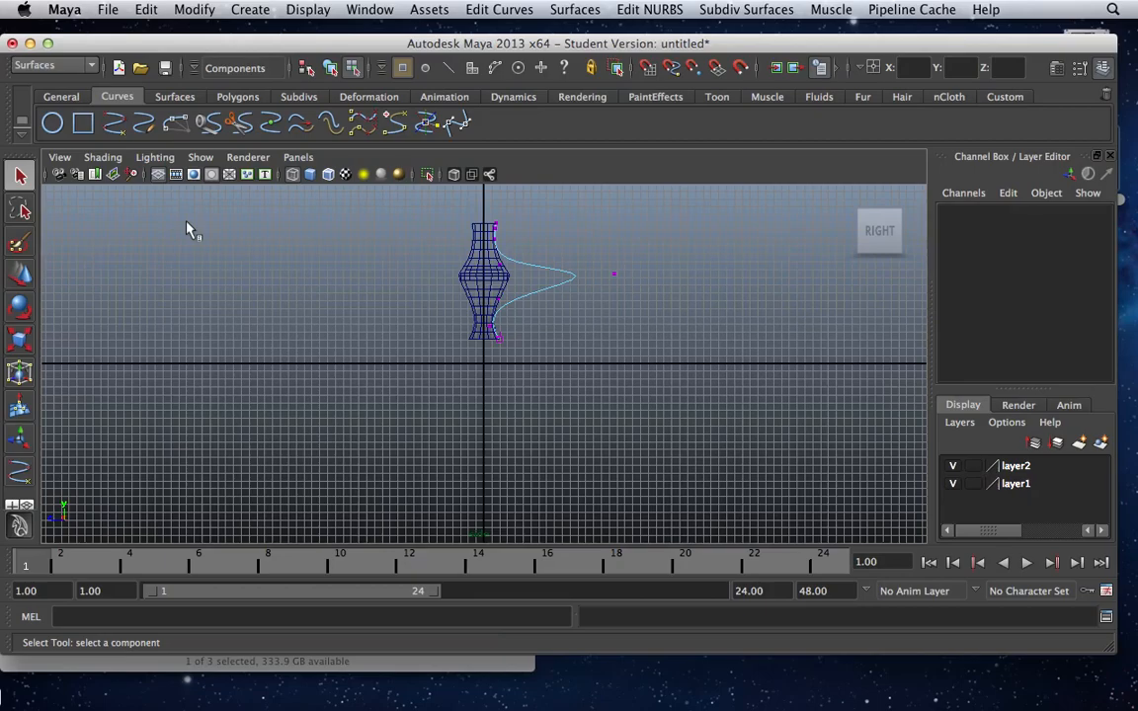
click(306, 67)
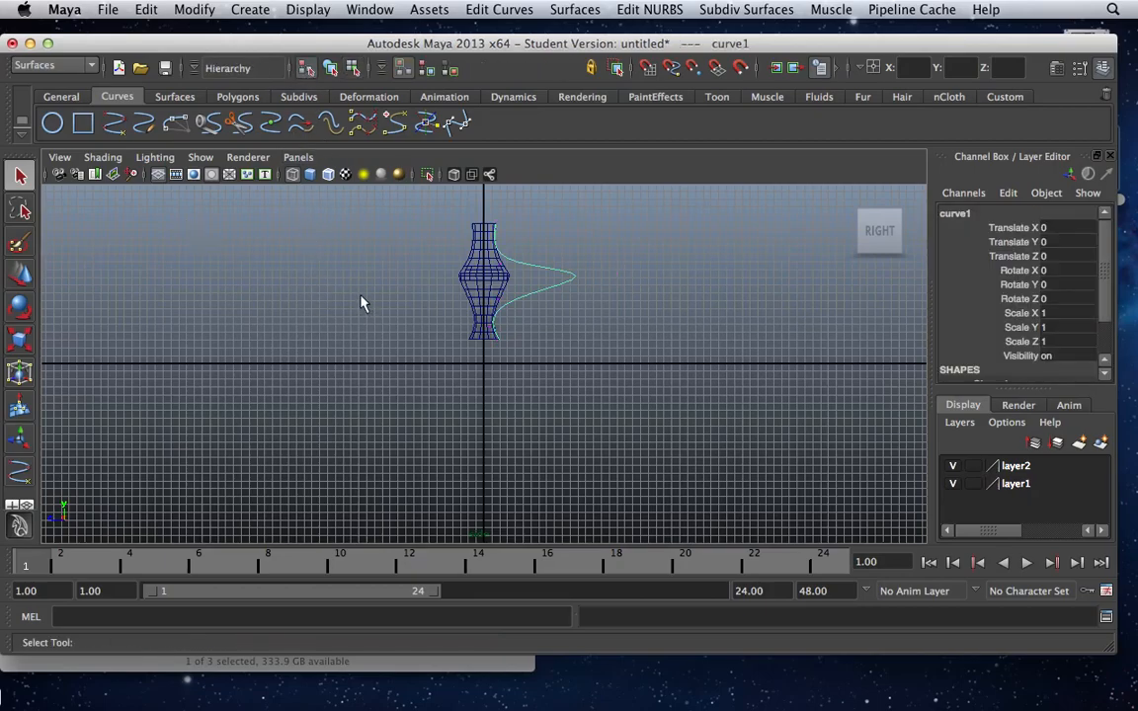
click(358, 306)
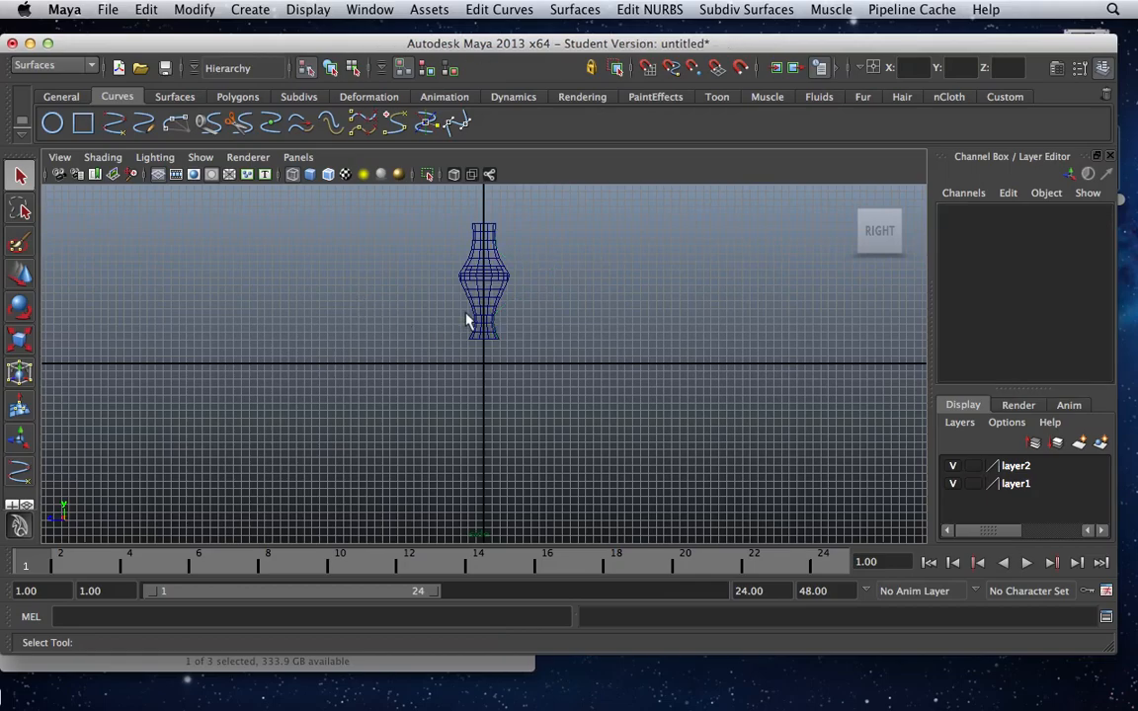
Create a polygon cube on the grid around the base of the leg in the perspective view.
key(space)
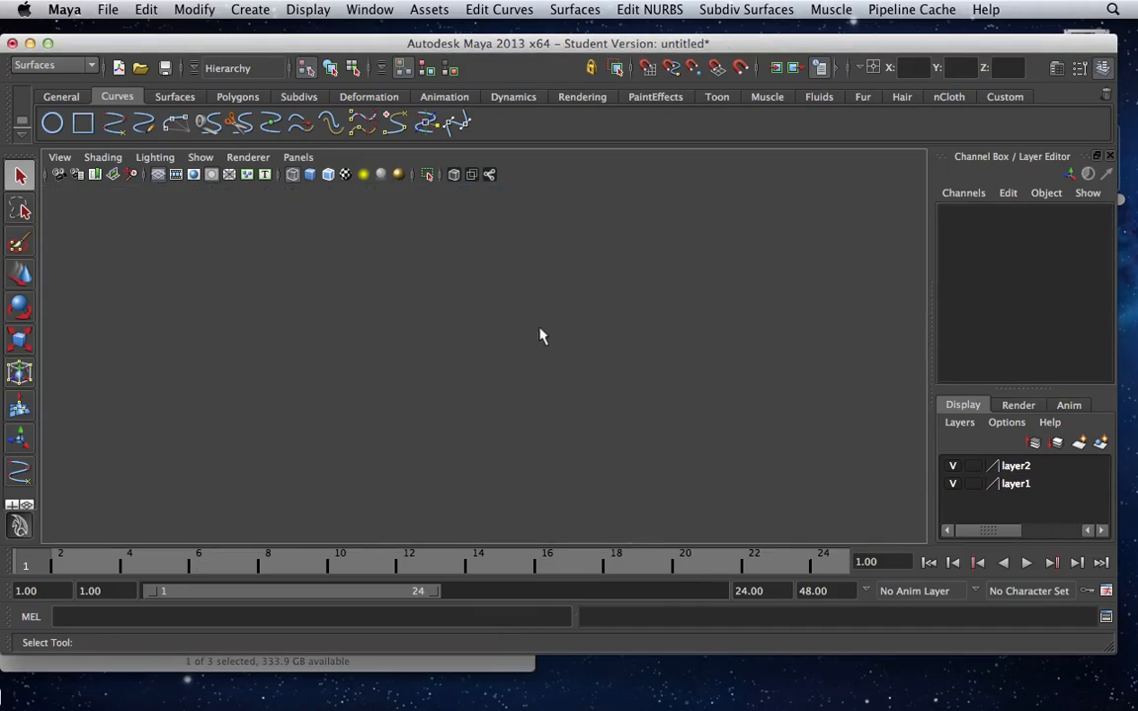
key(space)
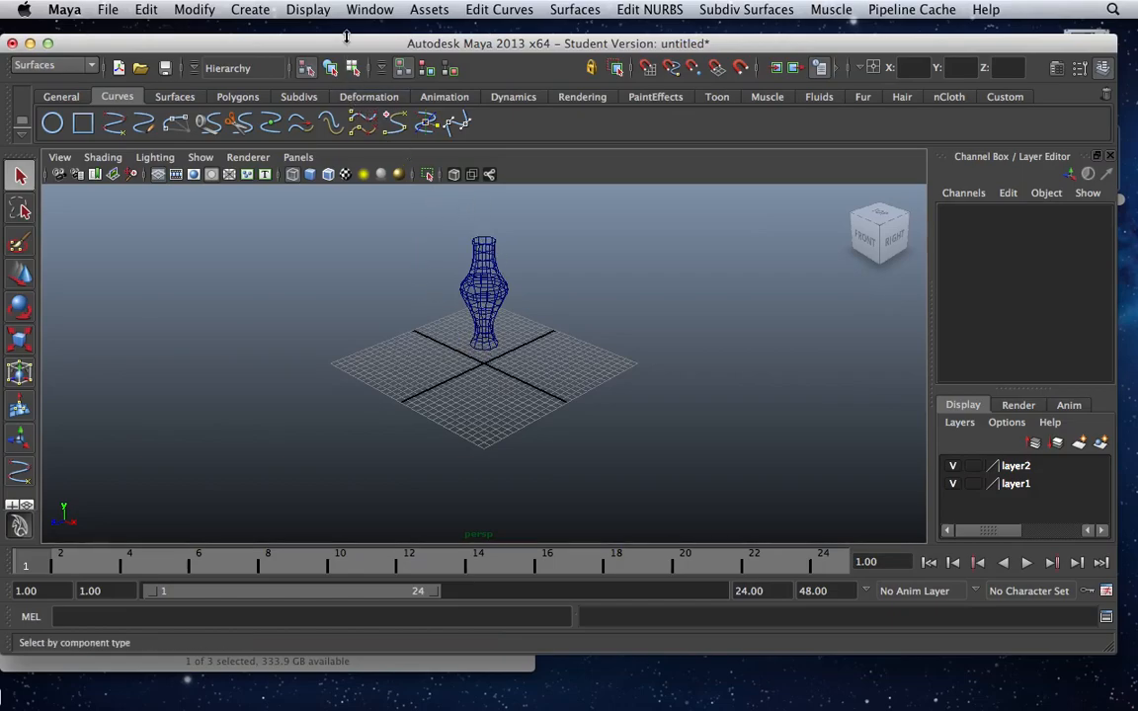
click(250, 11)
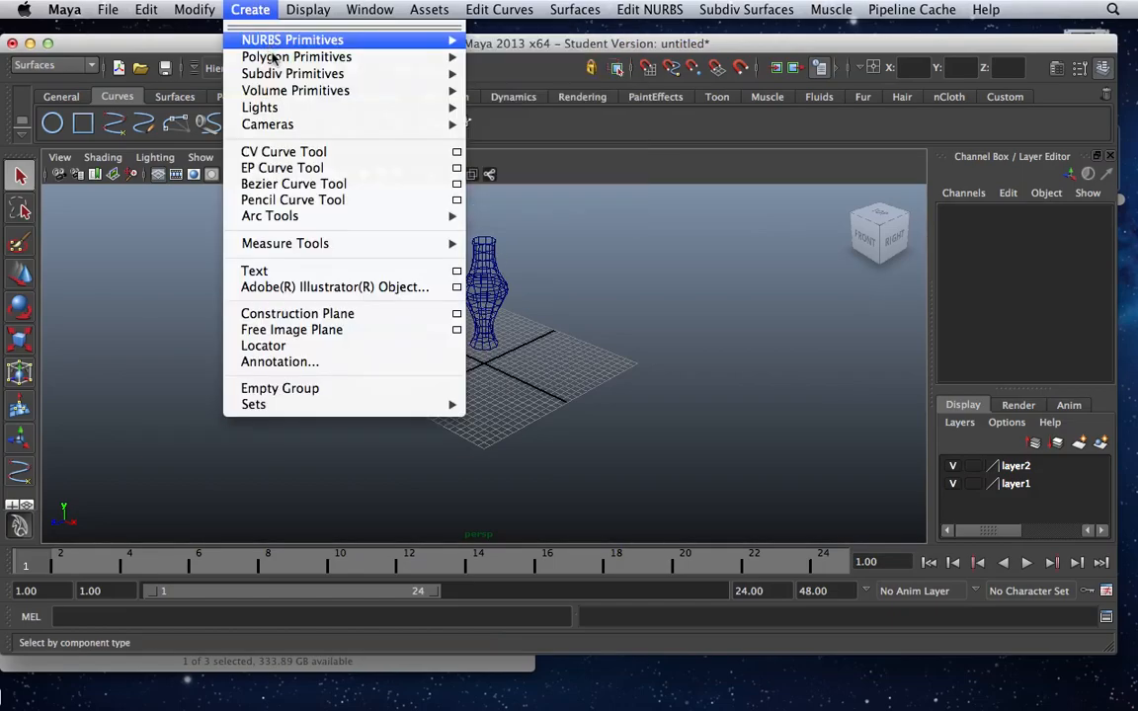
mouse_move(282, 56)
click(491, 81)
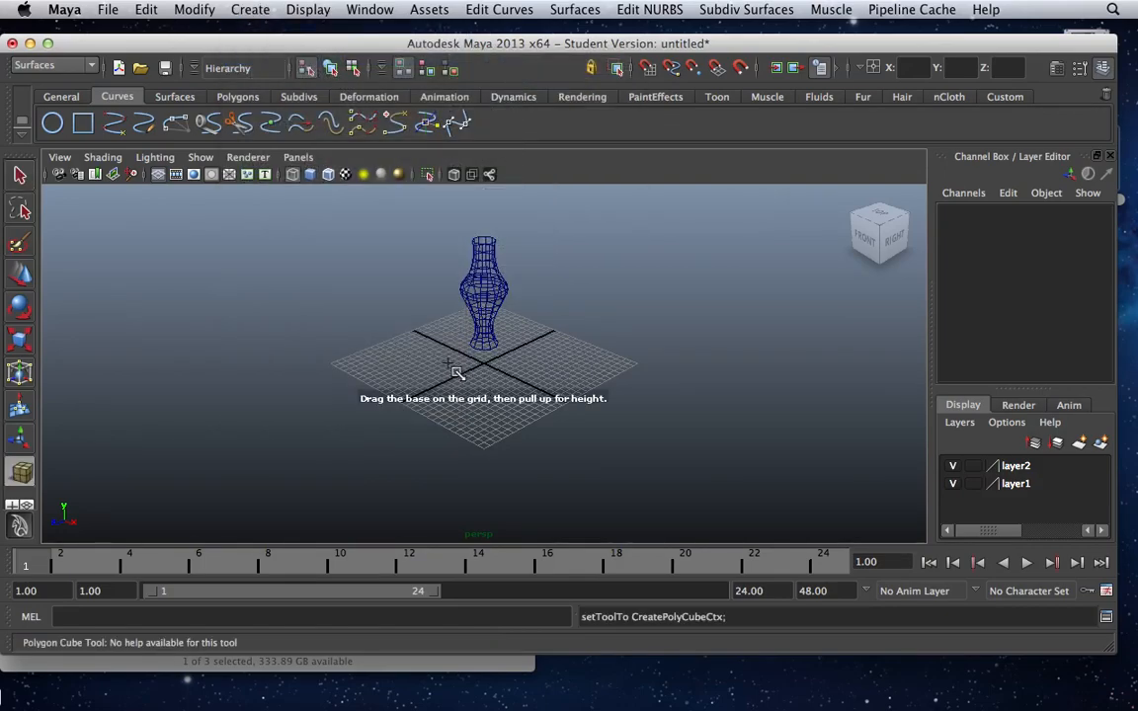
drag(457, 369, 539, 368)
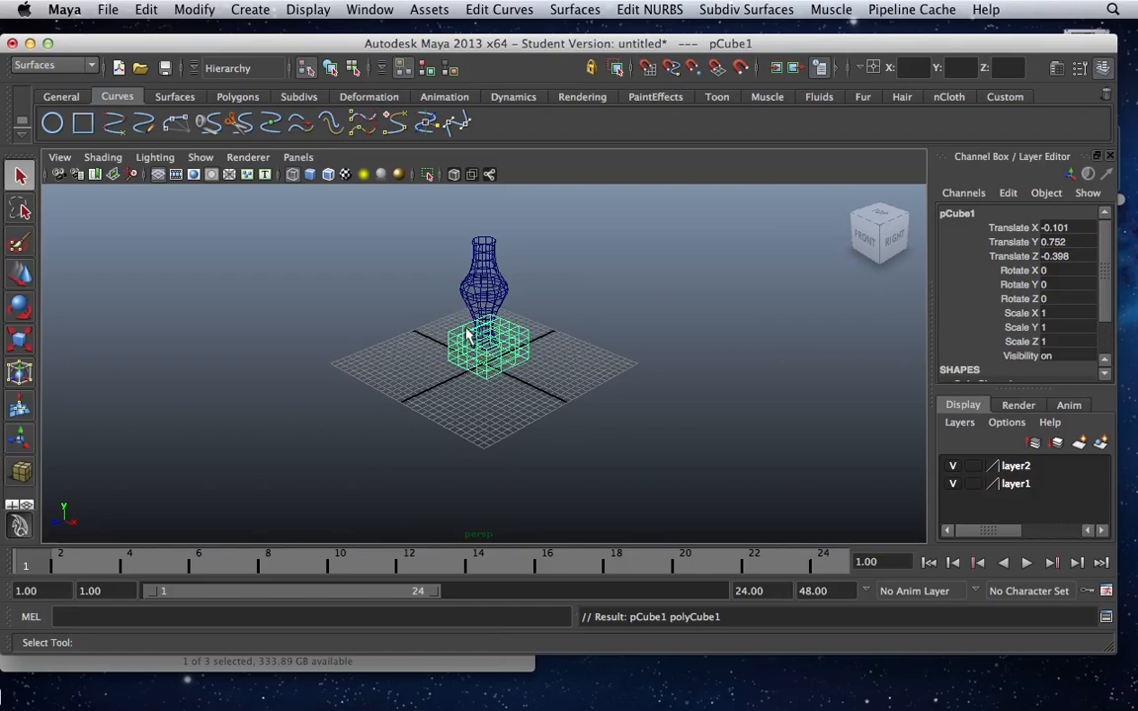
In the top view, centre the cube under the leg at about X -0.01 and Z -0.036.
key(space)
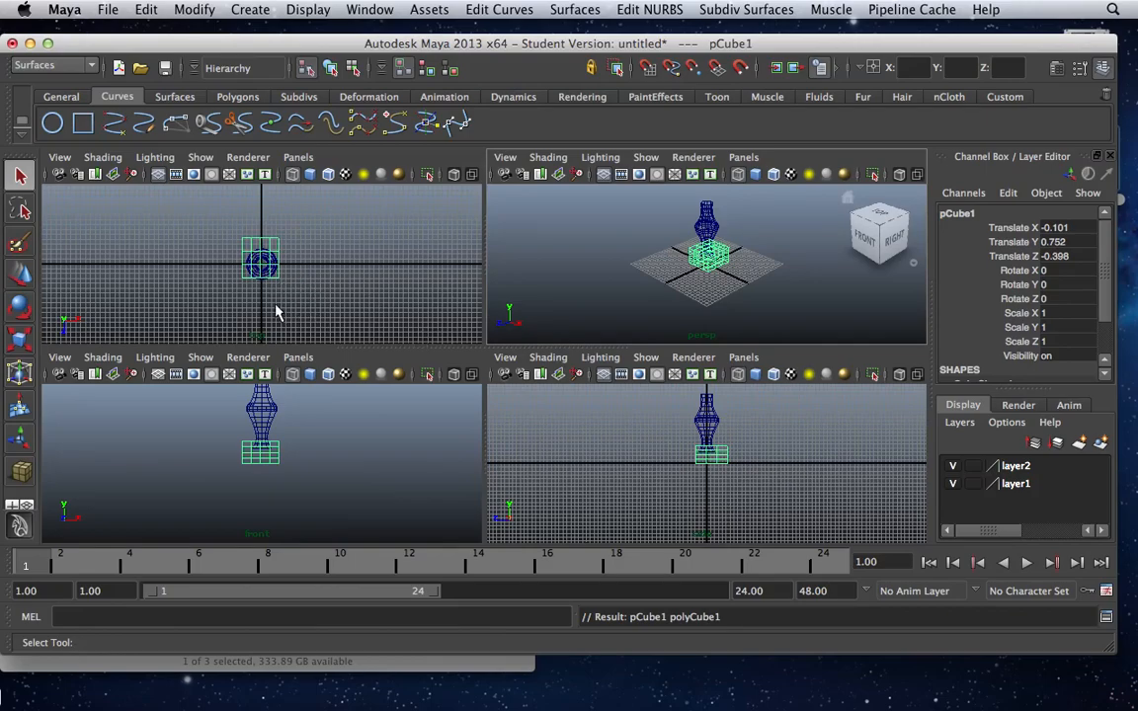
key(space)
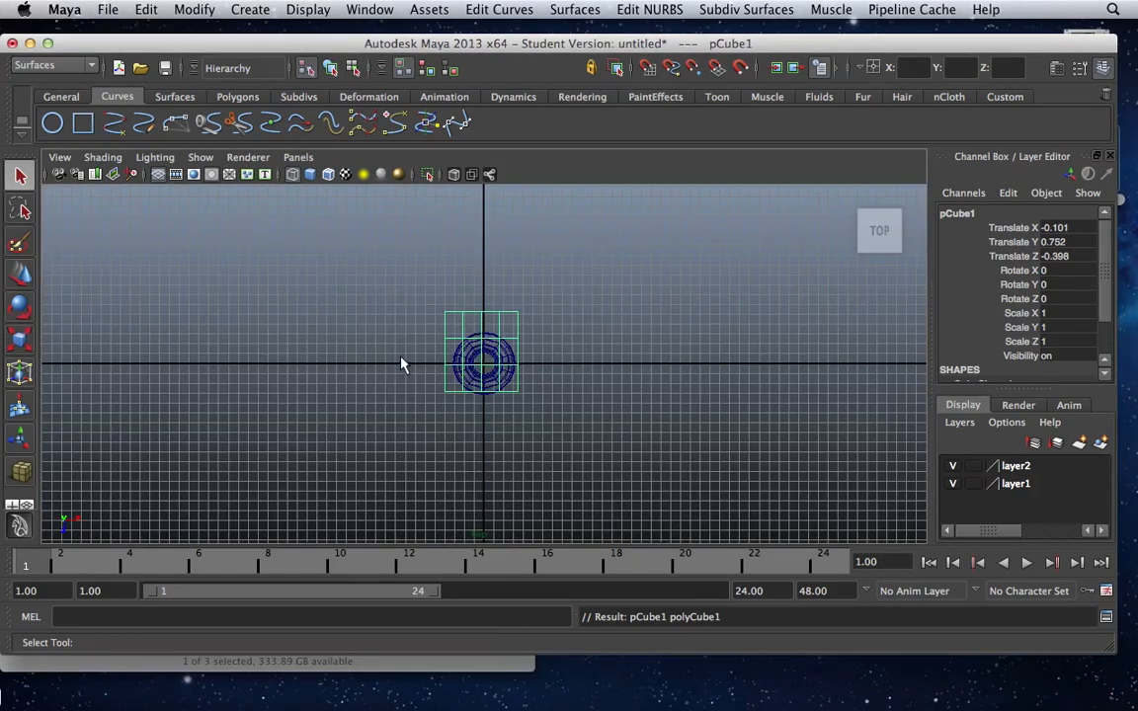
key(w)
drag(541, 356, 544, 357)
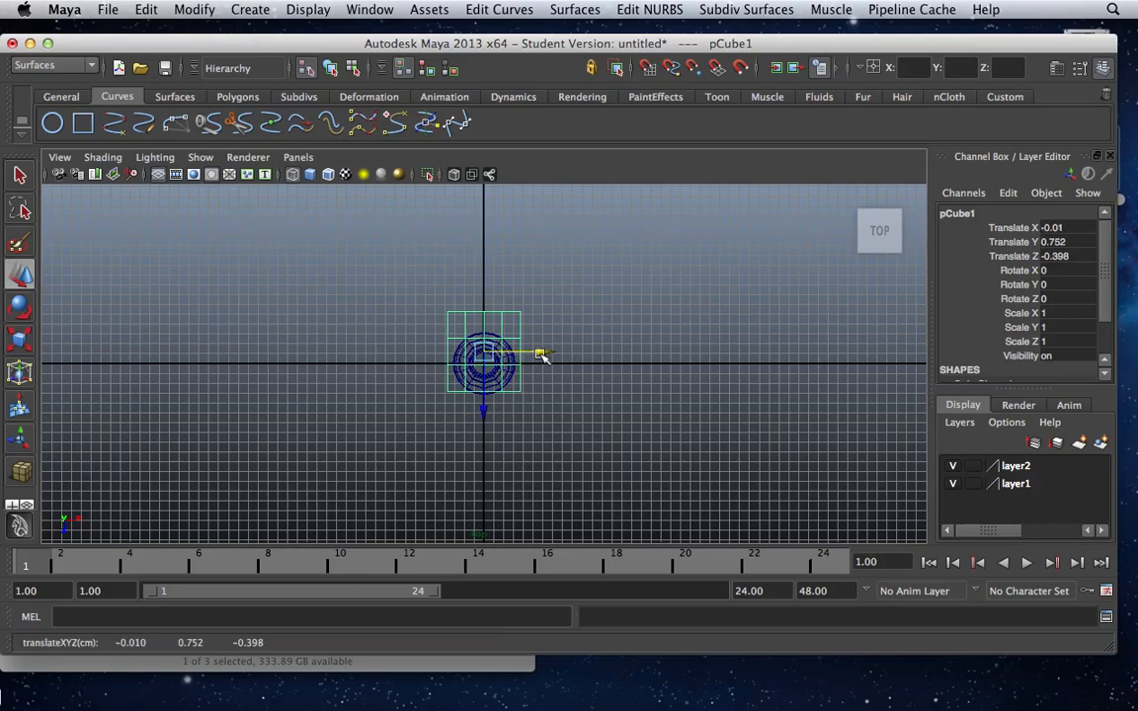
mouse_move(484, 408)
mouse_down()
mouse_move(486, 435)
mouse_move(485, 425)
mouse_up()
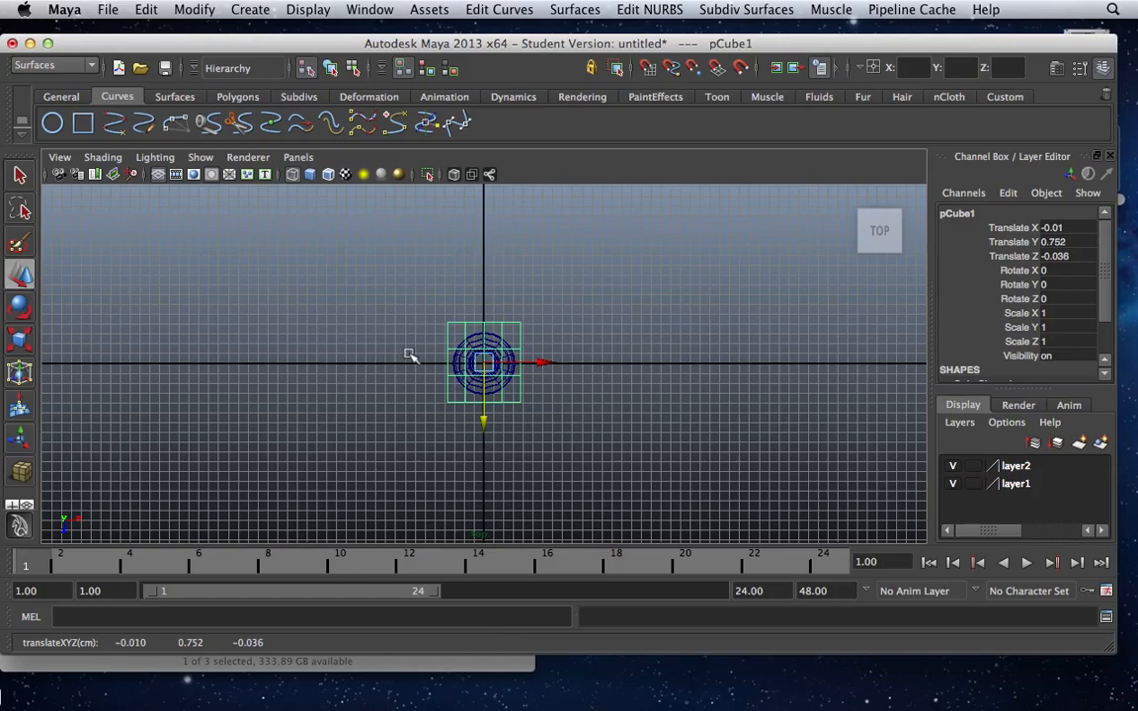
Scale the cube down uniformly to about 0.924.
key(e)
key(r)
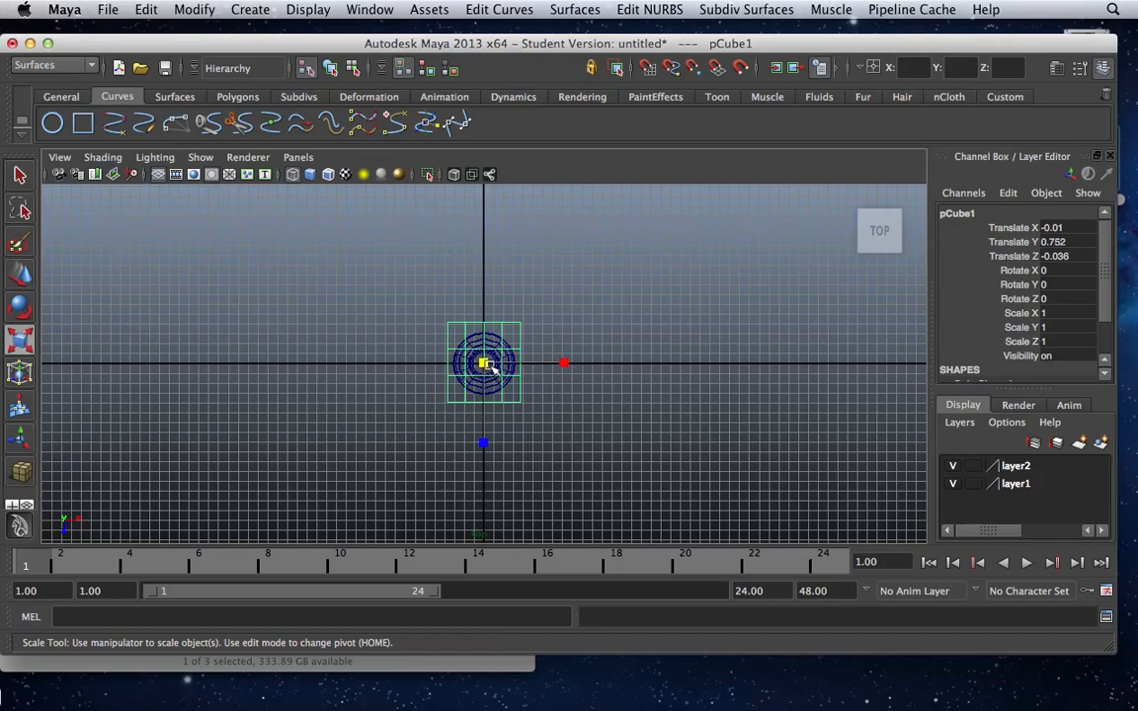
drag(487, 364, 486, 363)
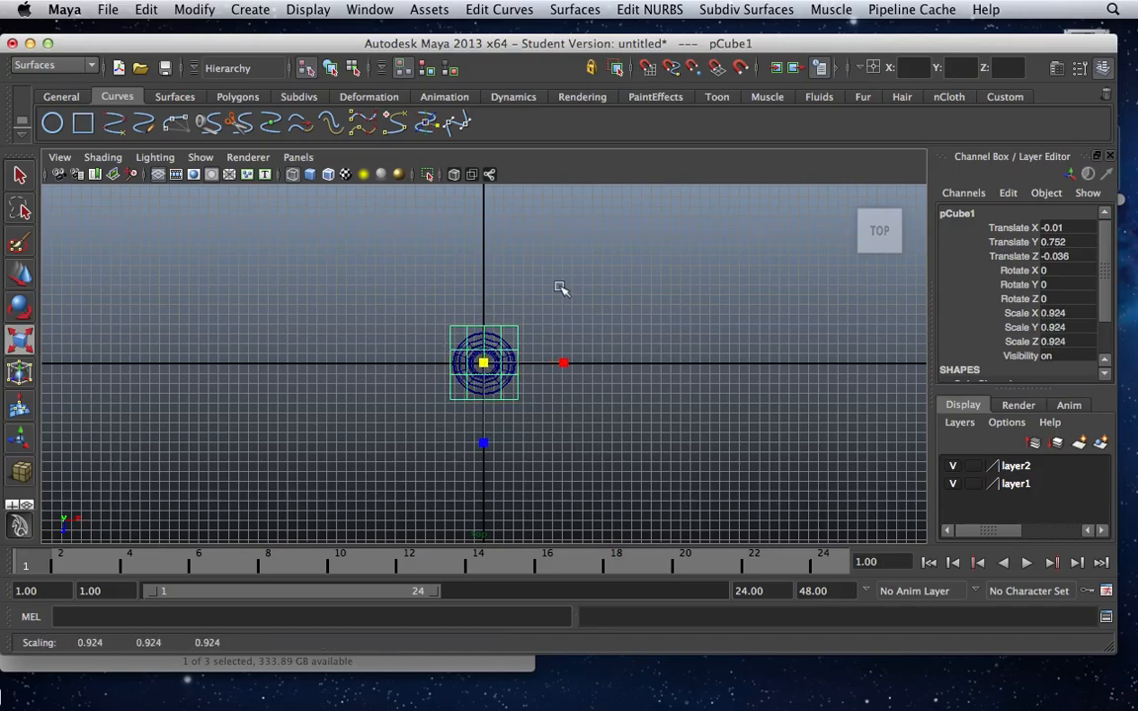
In the right side view, raise the leg to about Y 0.417 so its foot sits on the cube's top.
key(space)
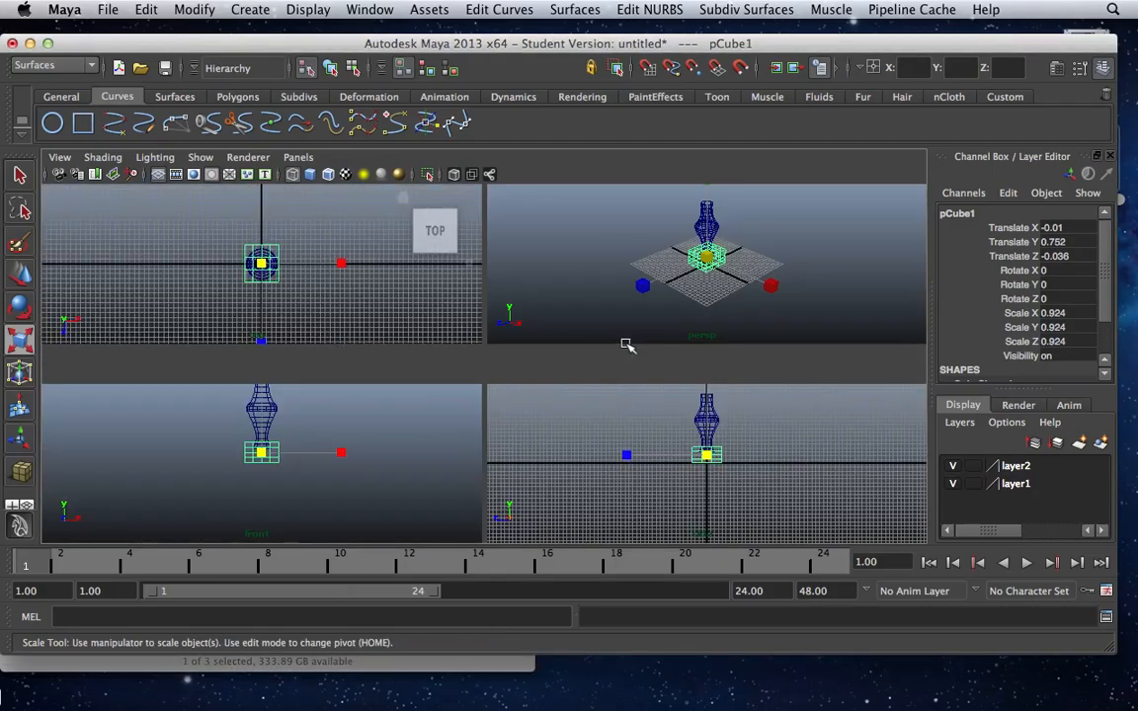
key(space)
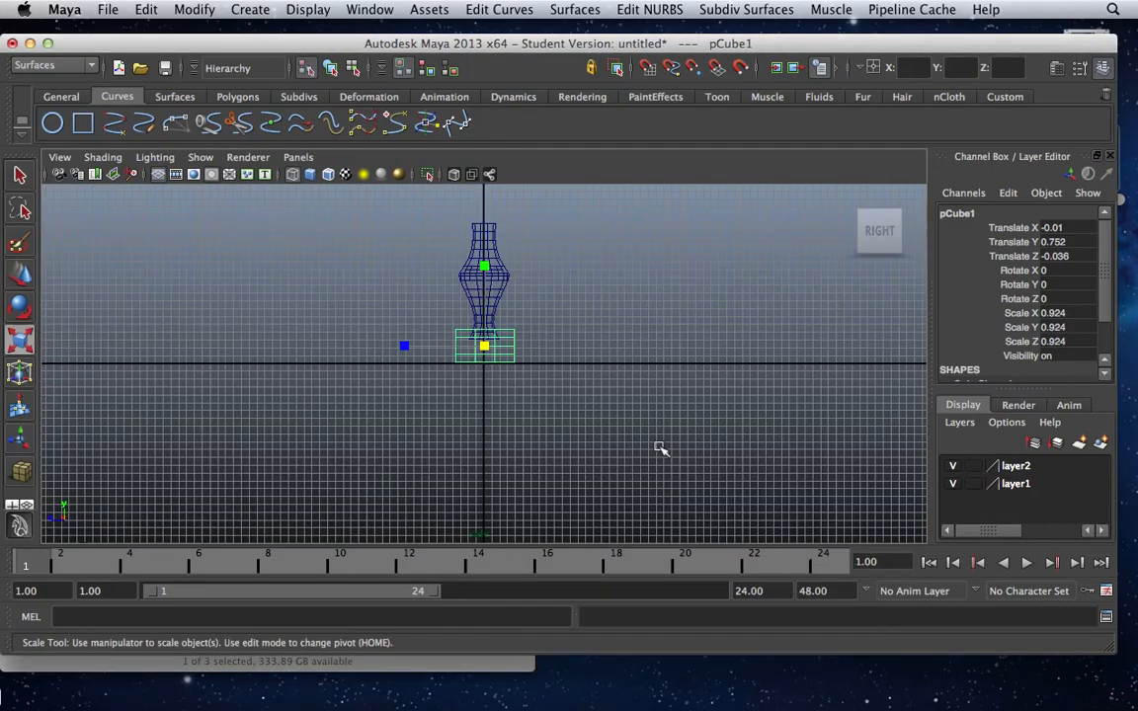
scroll(503, 365, up, 5)
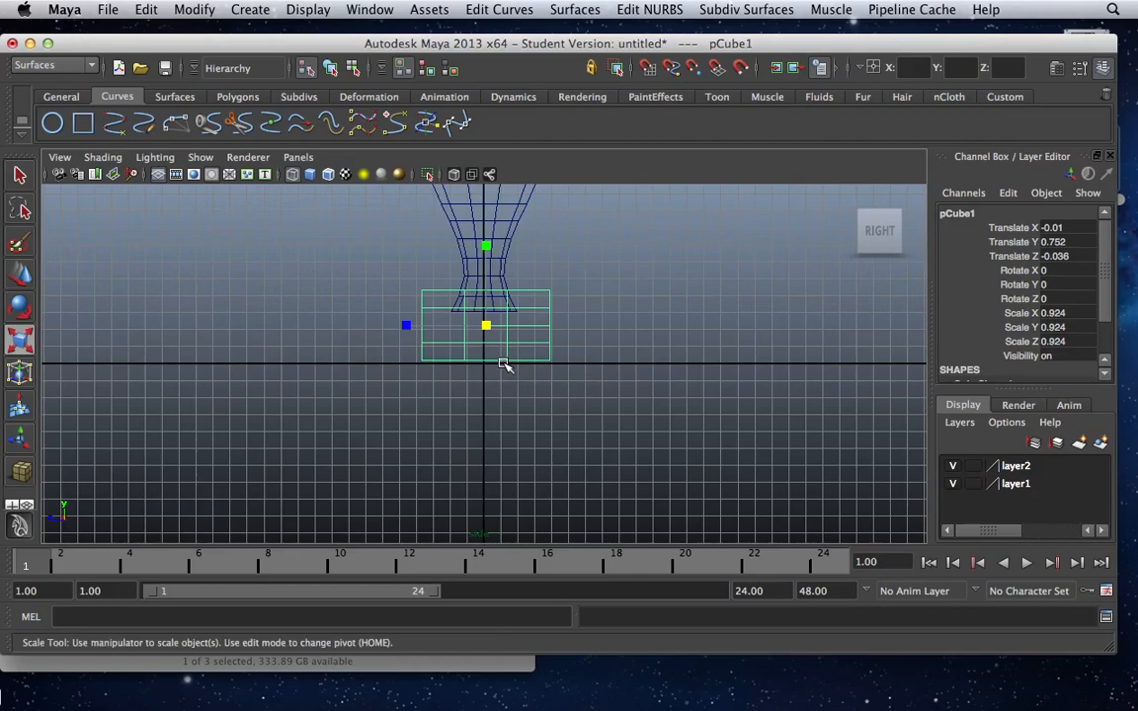
scroll(497, 330, up, 3)
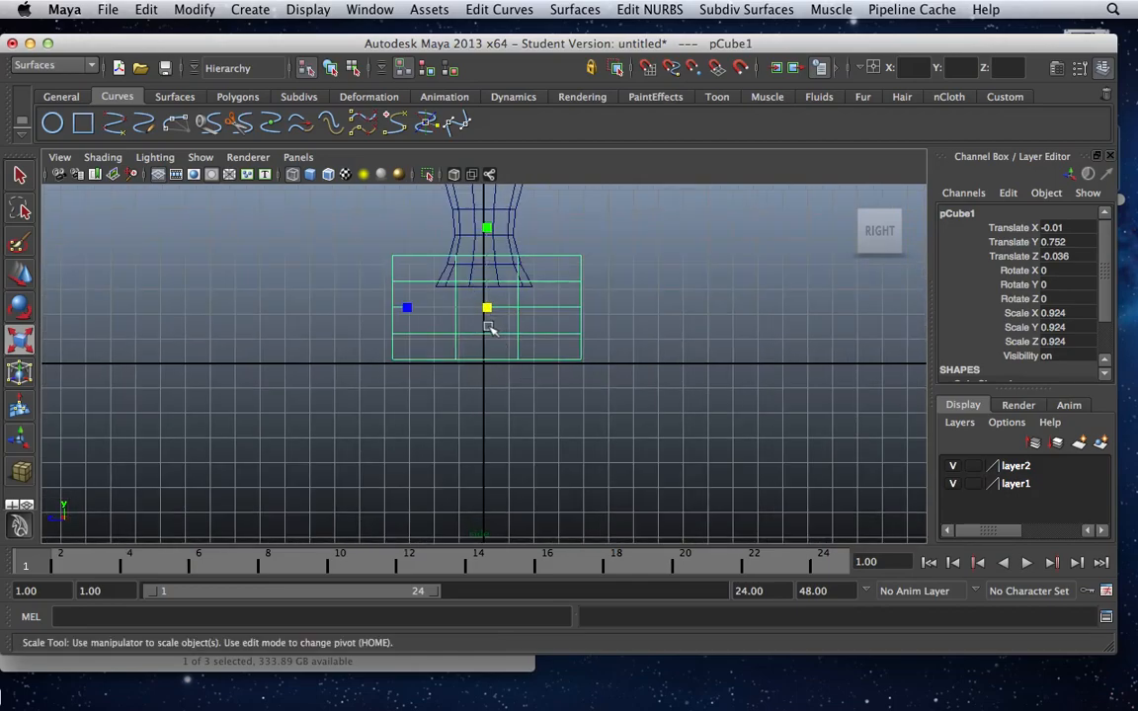
alt+middle_drag(472, 338, 477, 497)
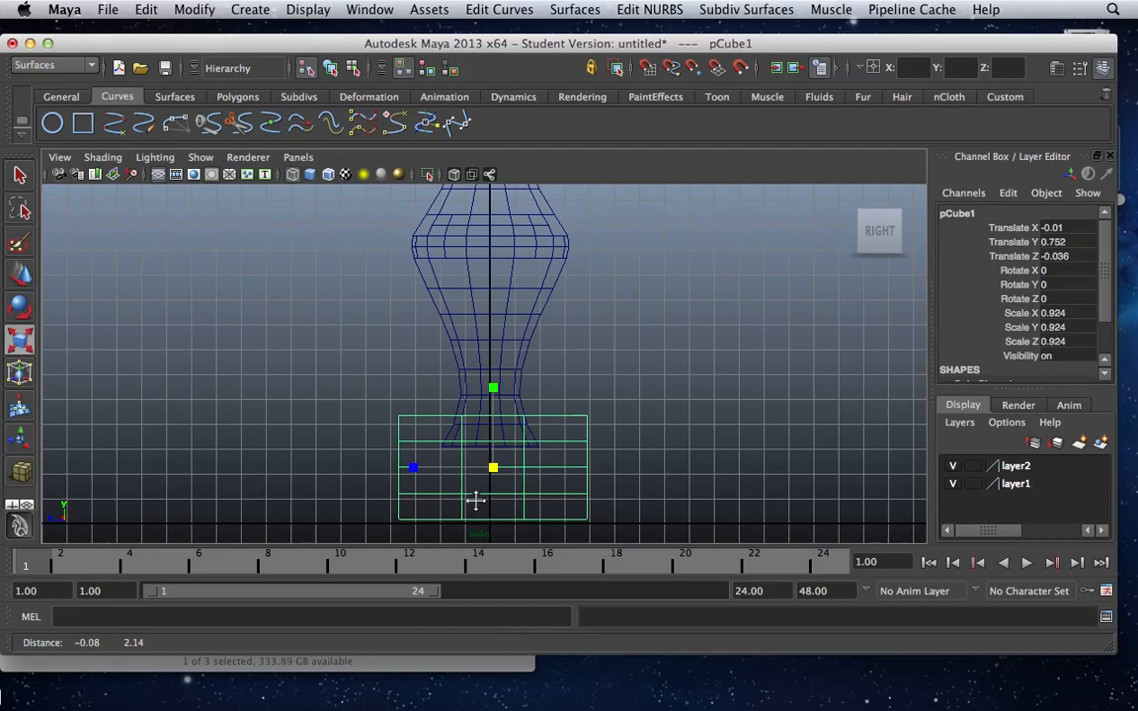
click(468, 360)
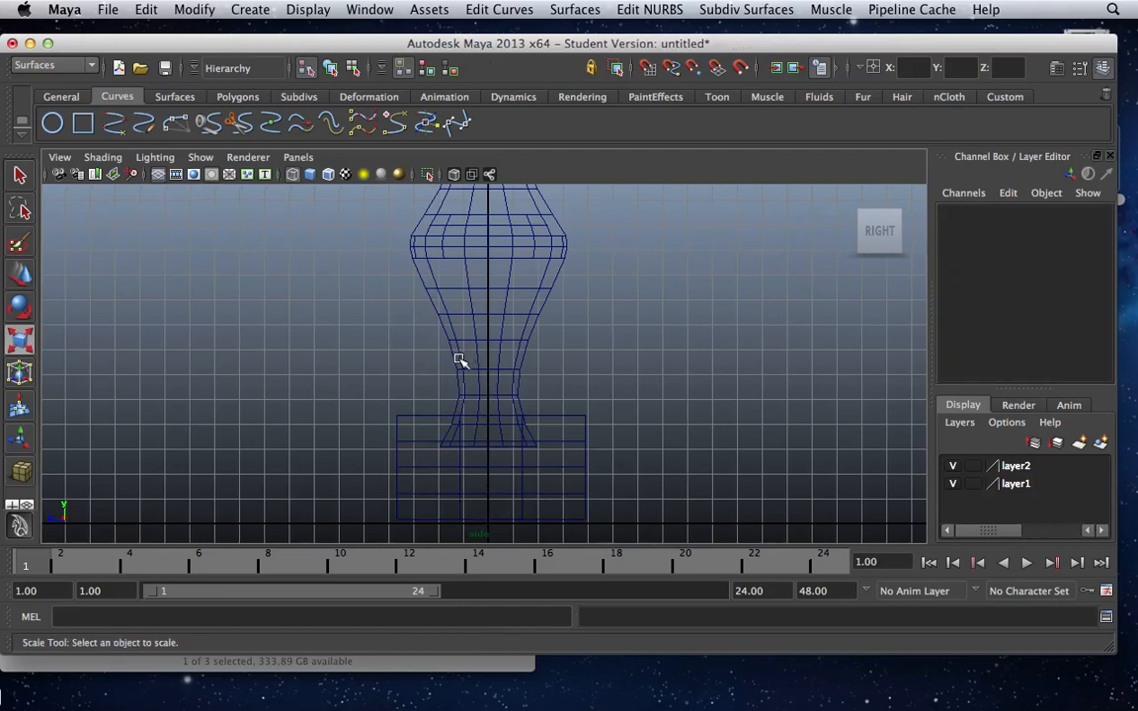
click(460, 358)
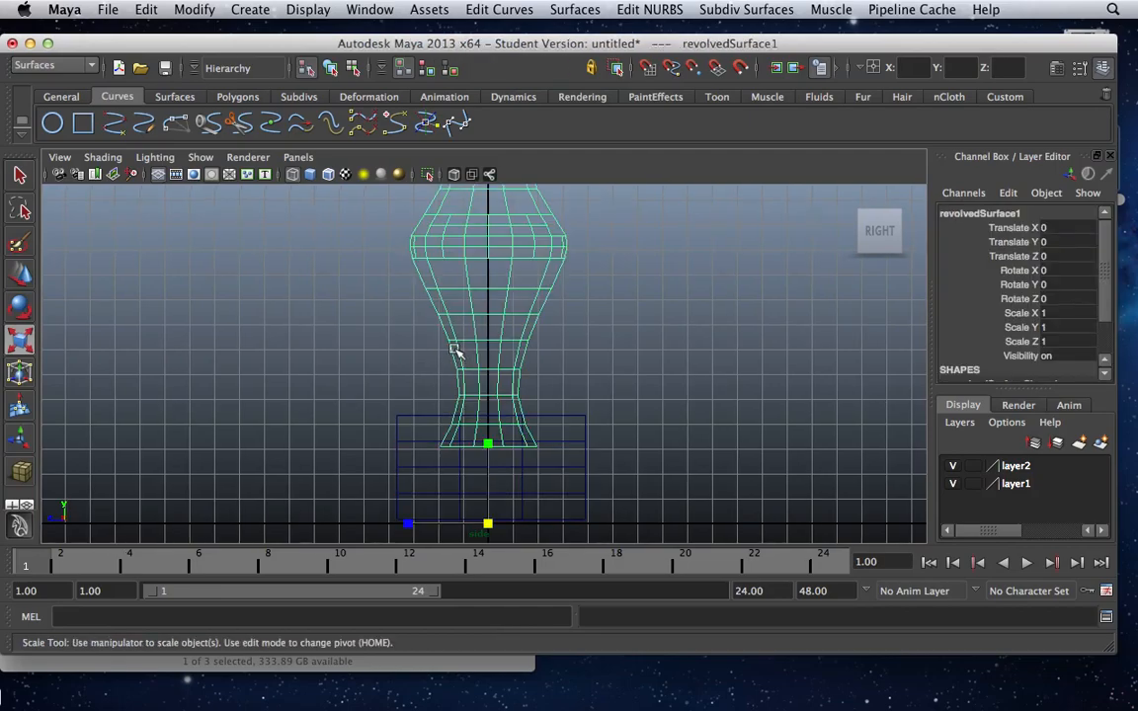
key(w)
drag(488, 462, 491, 435)
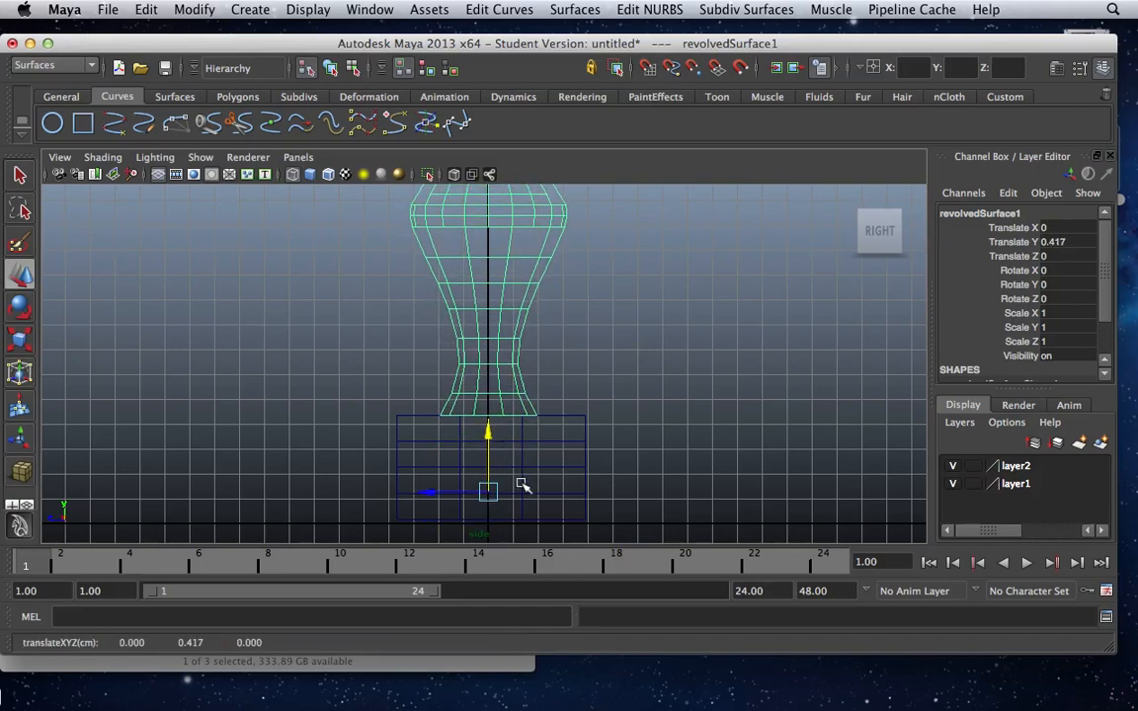
Lower the cube to about Y 0.692 so it rests on the ground line, and reselect the leg.
click(519, 501)
drag(491, 419, 492, 417)
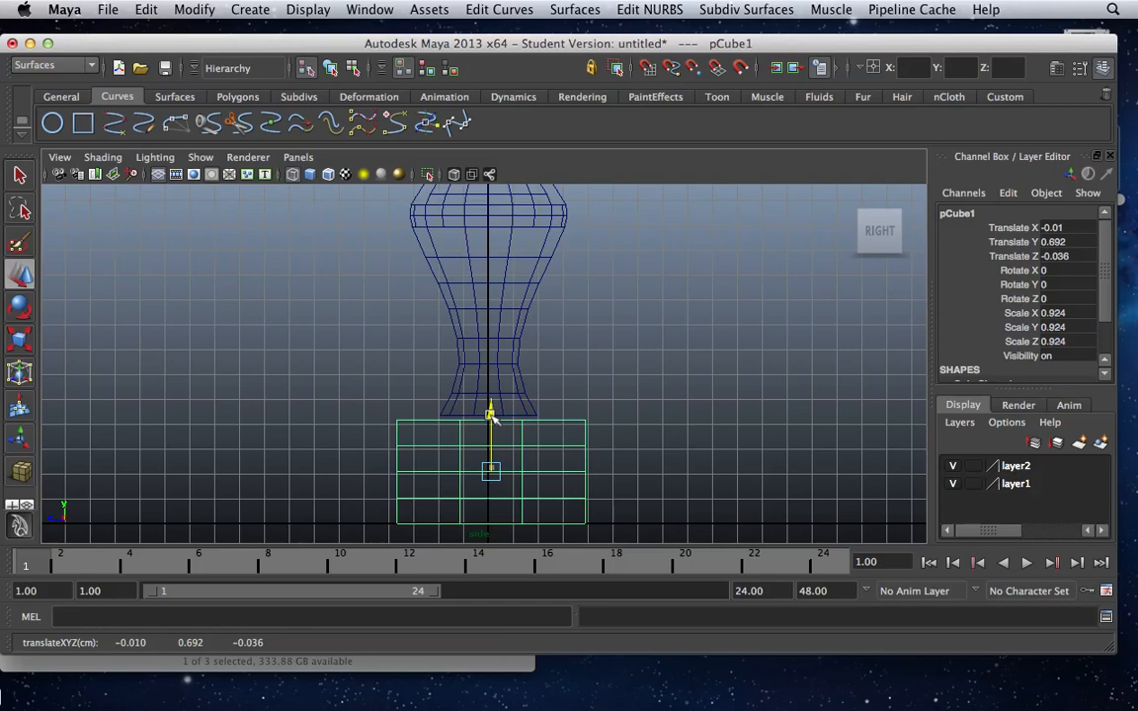
click(483, 383)
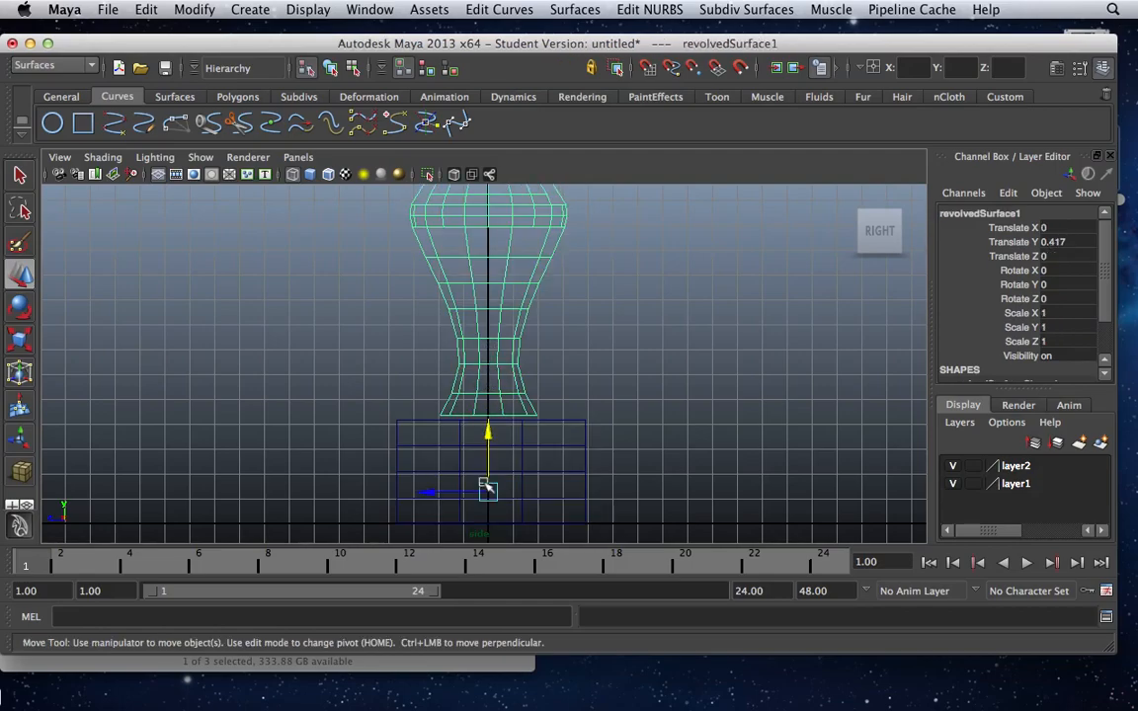
Lower the leg to about Y 0.369 onto the base cube and narrow the cube to a Z scale of about 0.621.
drag(489, 428, 490, 436)
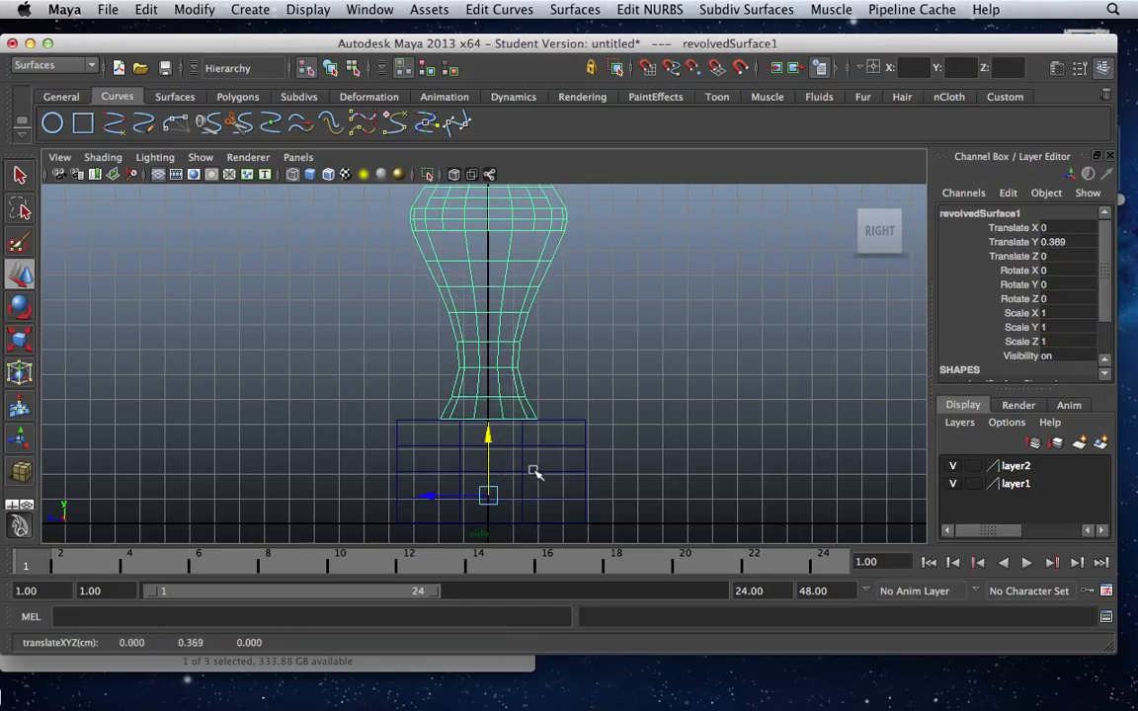
click(525, 466)
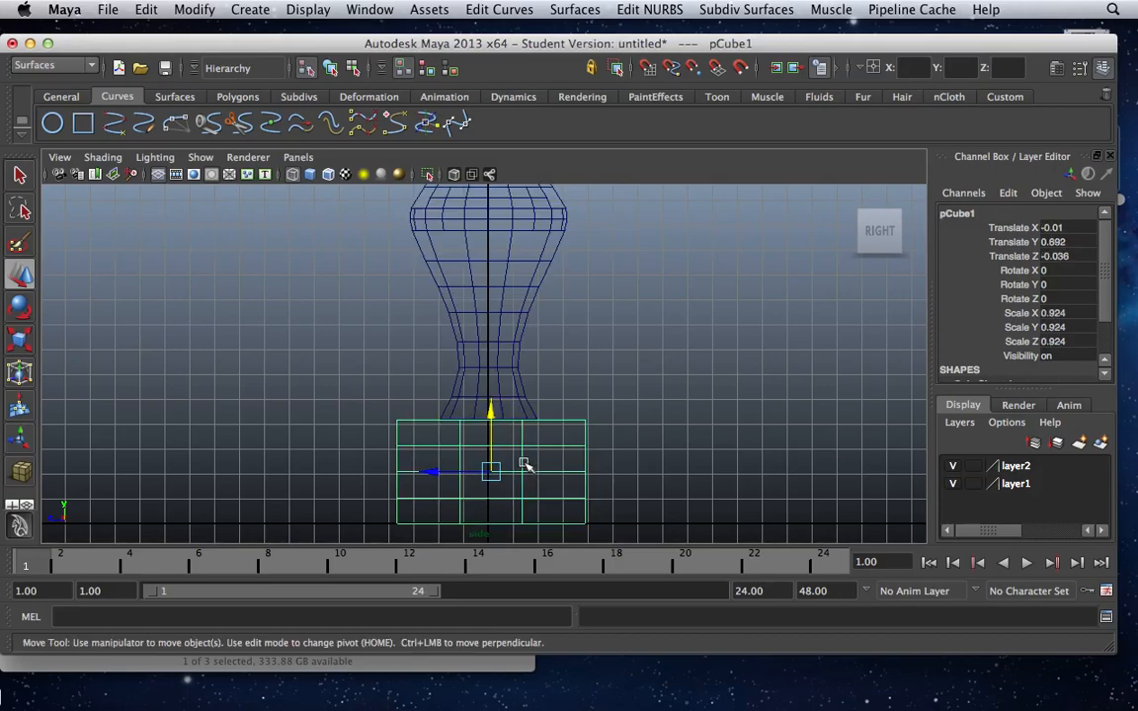
key(r)
drag(412, 472, 439, 473)
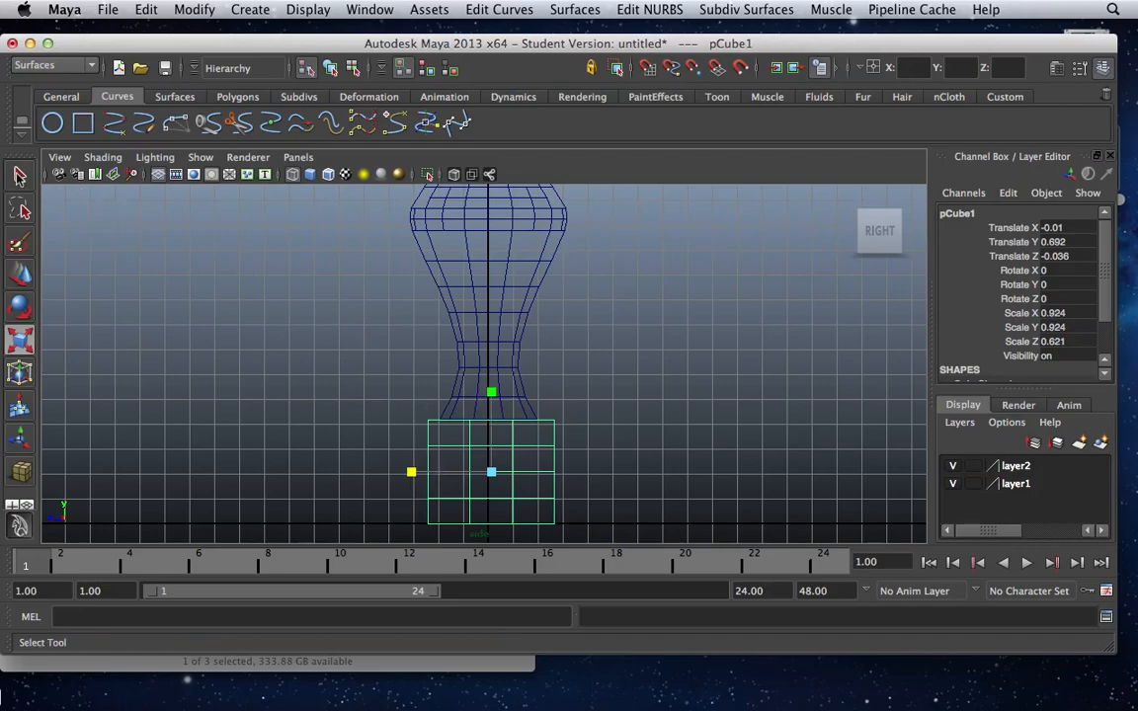
click(20, 175)
In the perspective view, select the leg and base cube together and display the model smooth shaded.
key(space)
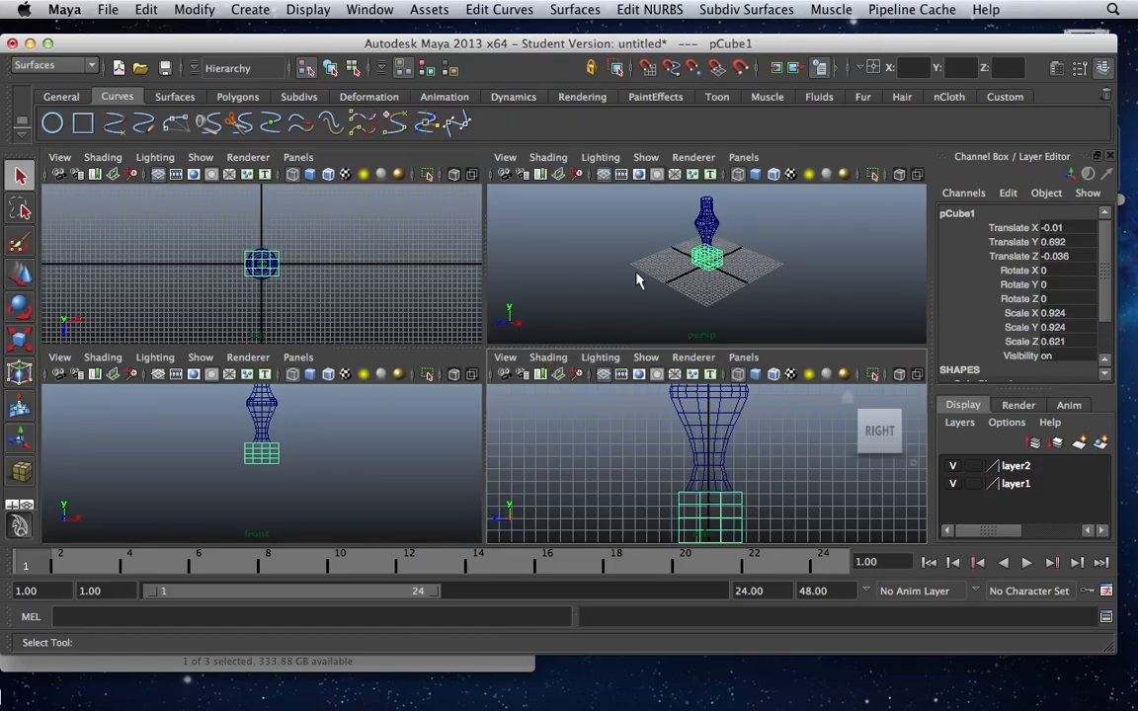
key(space)
click(627, 308)
click(502, 288)
click(458, 324)
click(519, 331)
drag(534, 363, 411, 251)
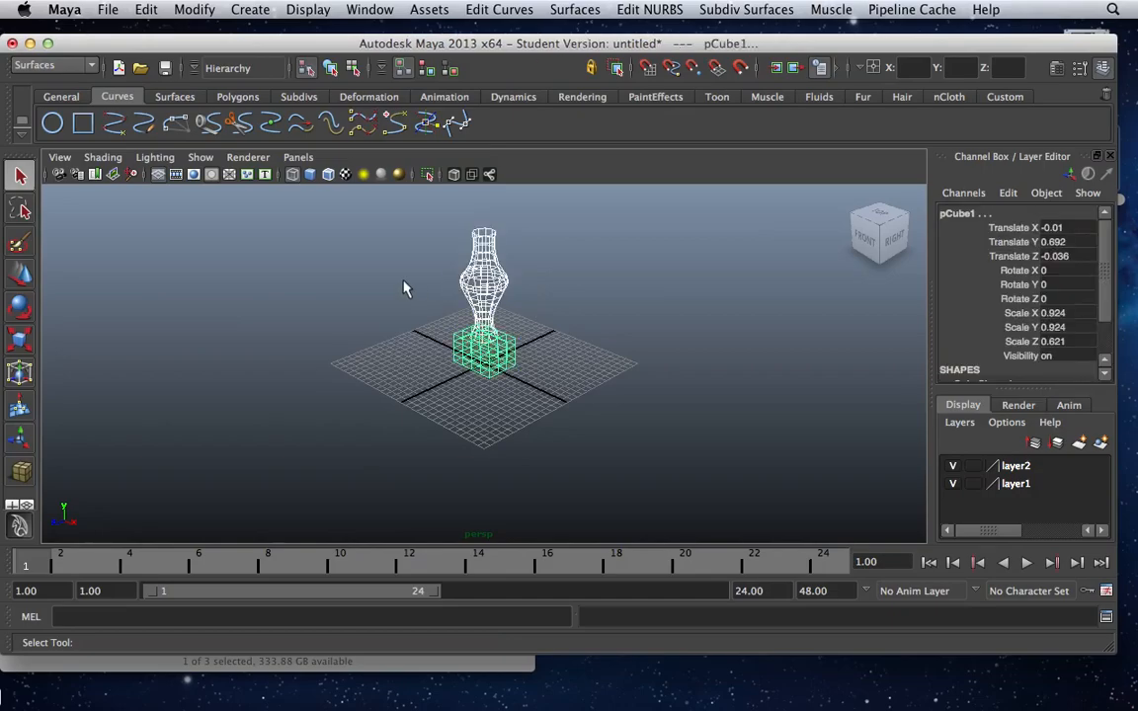
key(5)
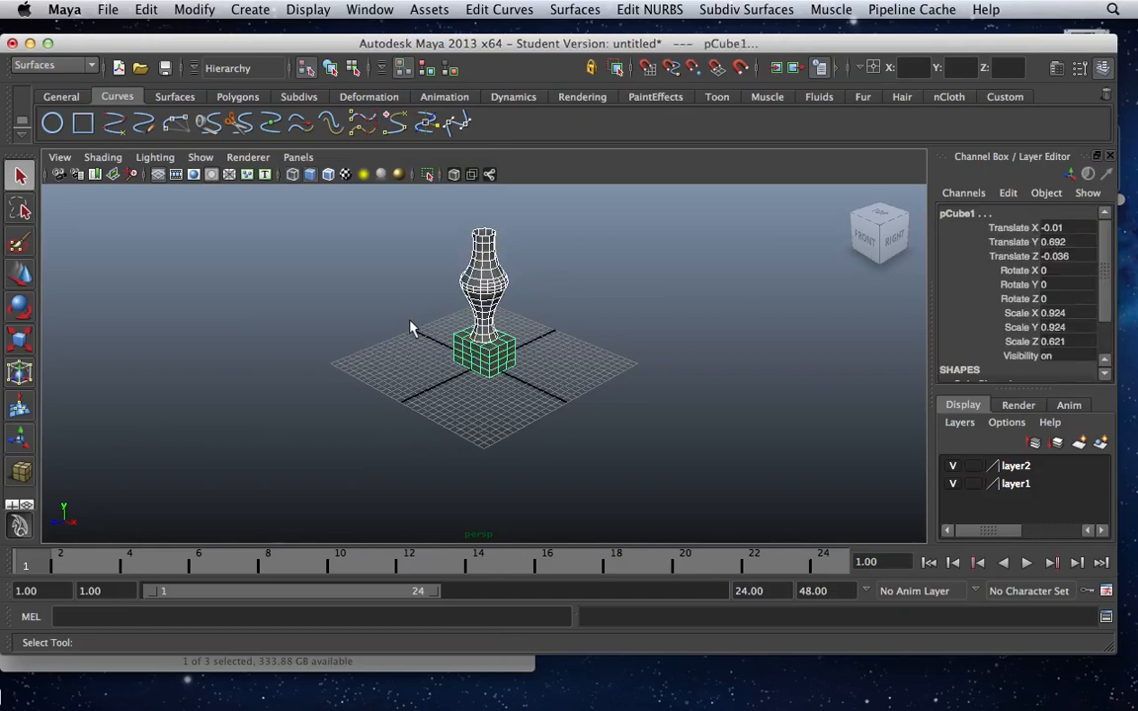
mouse_move(417, 365)
alt+mouse_down()
mouse_move(582, 375)
mouse_move(450, 374)
mouse_move(553, 386)
mouse_move(458, 323)
mouse_move(463, 391)
mouse_move(427, 346)
mouse_move(437, 364)
alt+mouse_up()
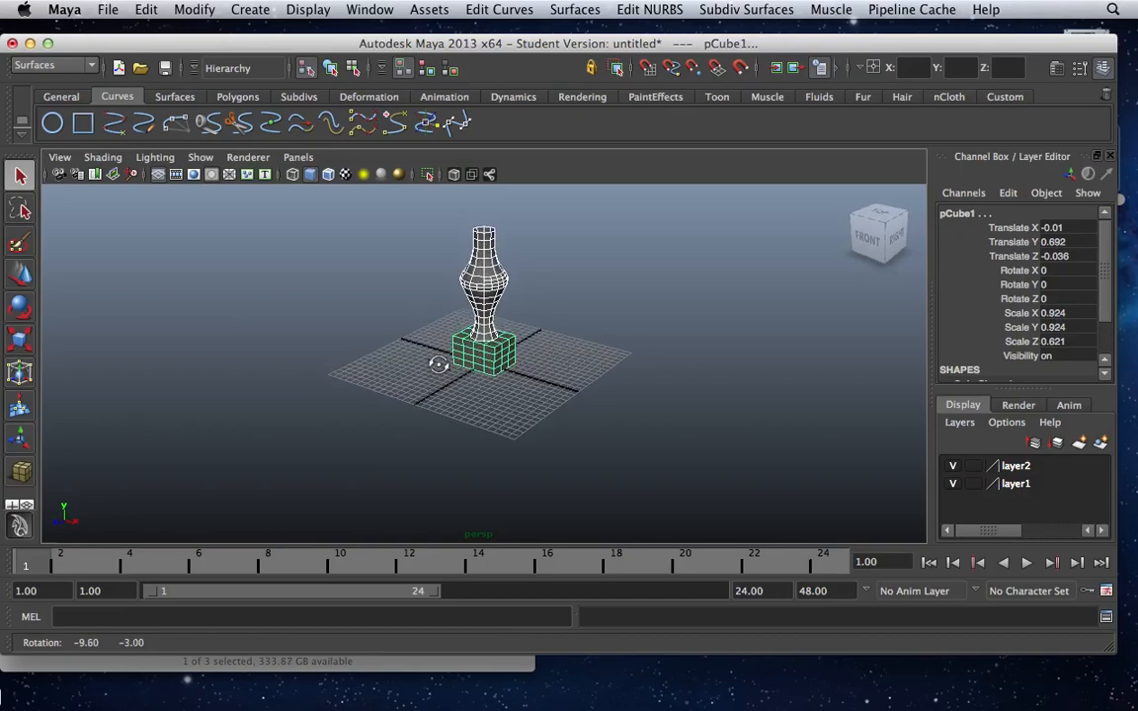
scroll(442, 372, up, 3)
alt+middle_drag(499, 312, 560, 379)
mouse_move(560, 378)
alt+mouse_down()
mouse_move(555, 356)
mouse_move(564, 399)
alt+mouse_up()
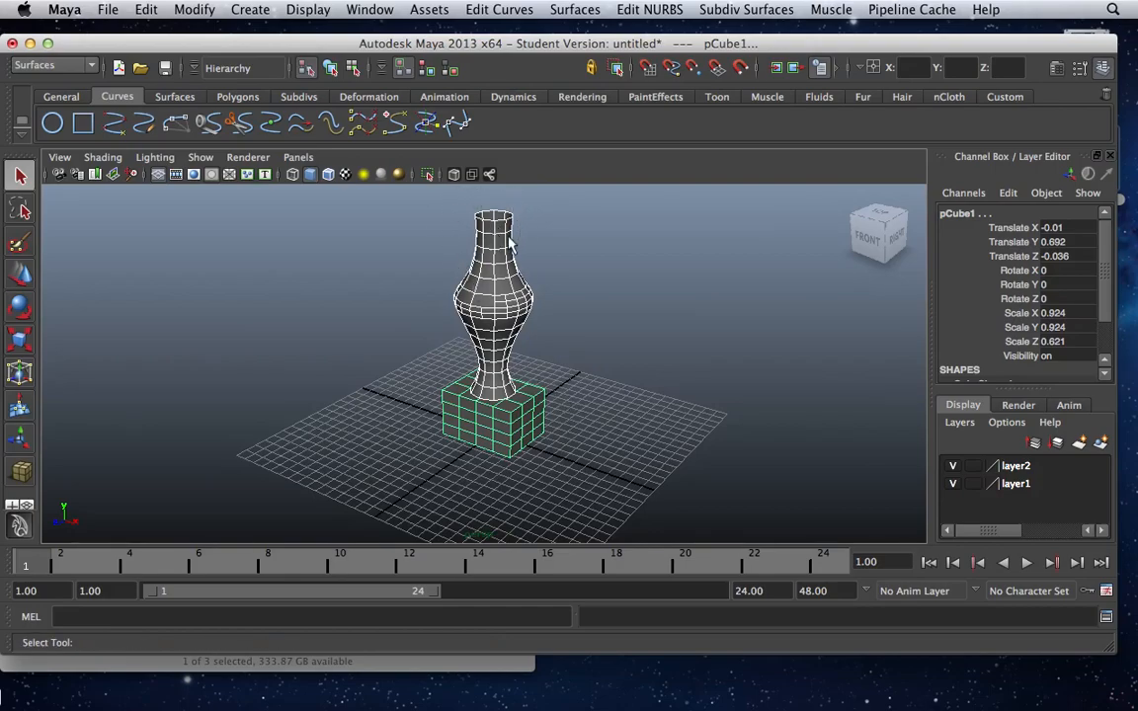
Duplicate the base cube and raise the copy to about Y 6.958 at the leg's upper end.
click(505, 439)
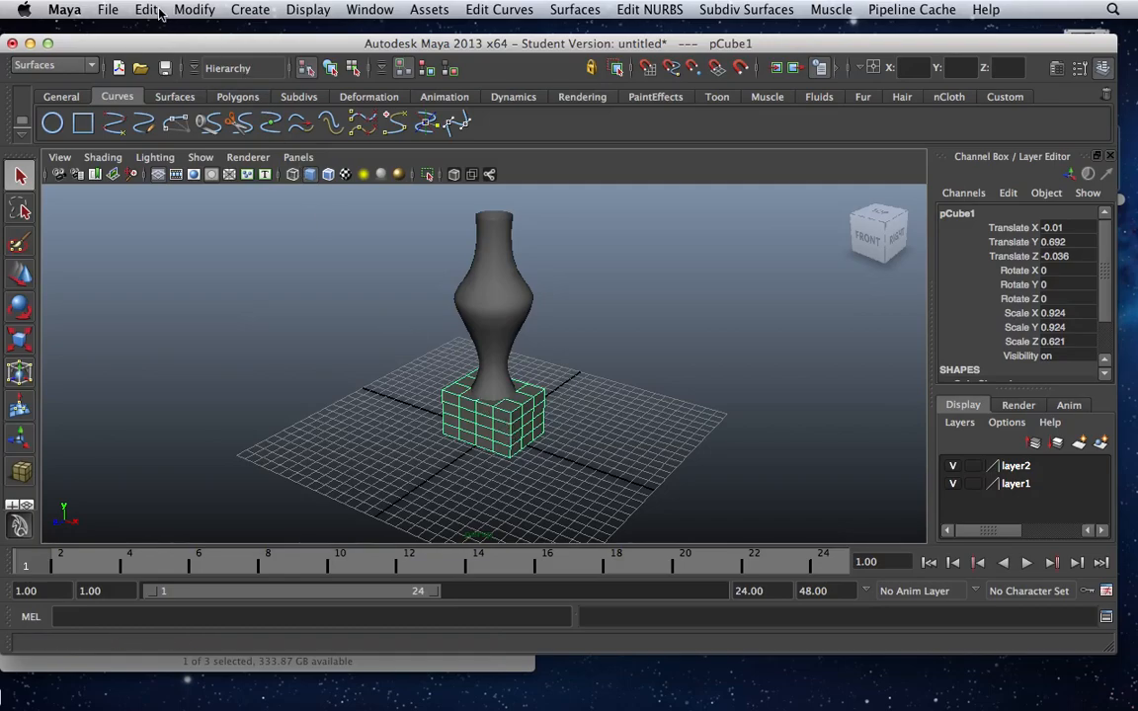
key(ctrl+d)
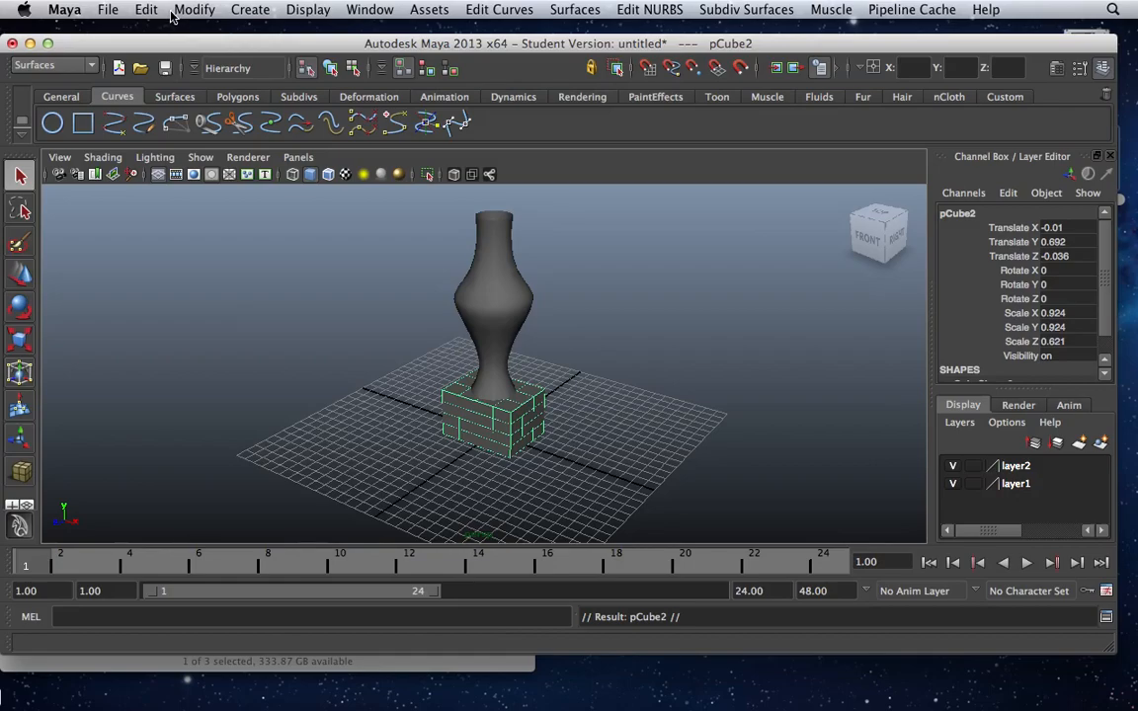
key(w)
drag(503, 354, 493, 137)
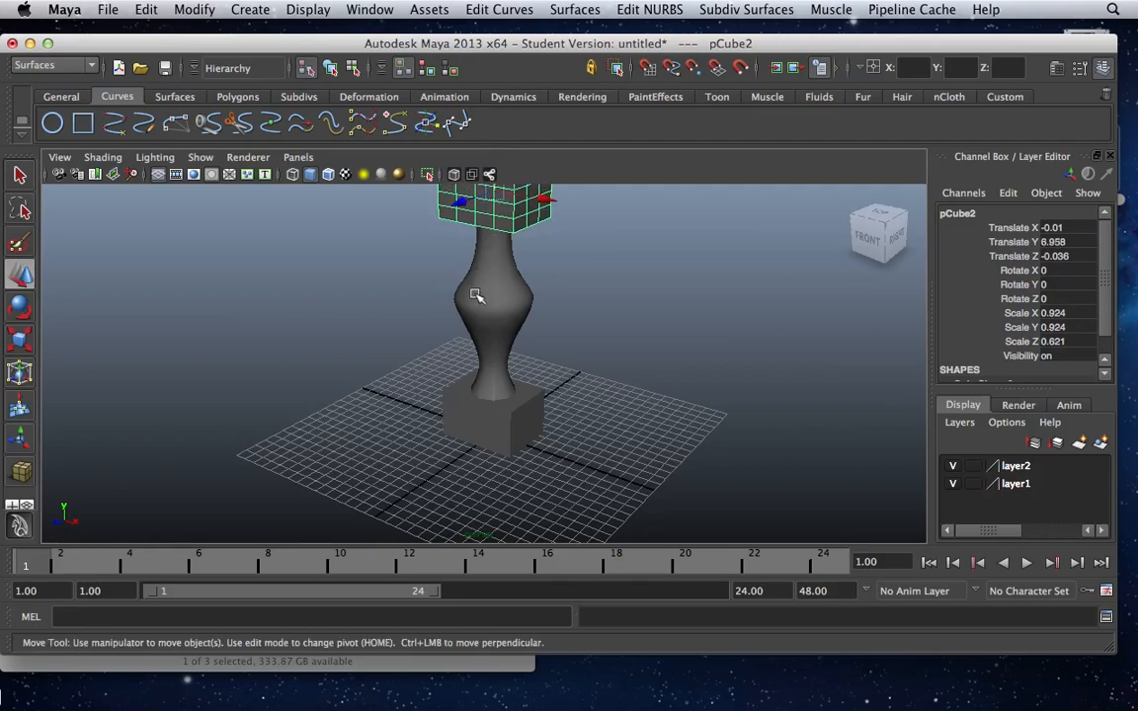
Scale the upper cube down to about 0.601 in X, 0.702 in Y and 0.424 in Z.
scroll(475, 310, down, 3)
key(r)
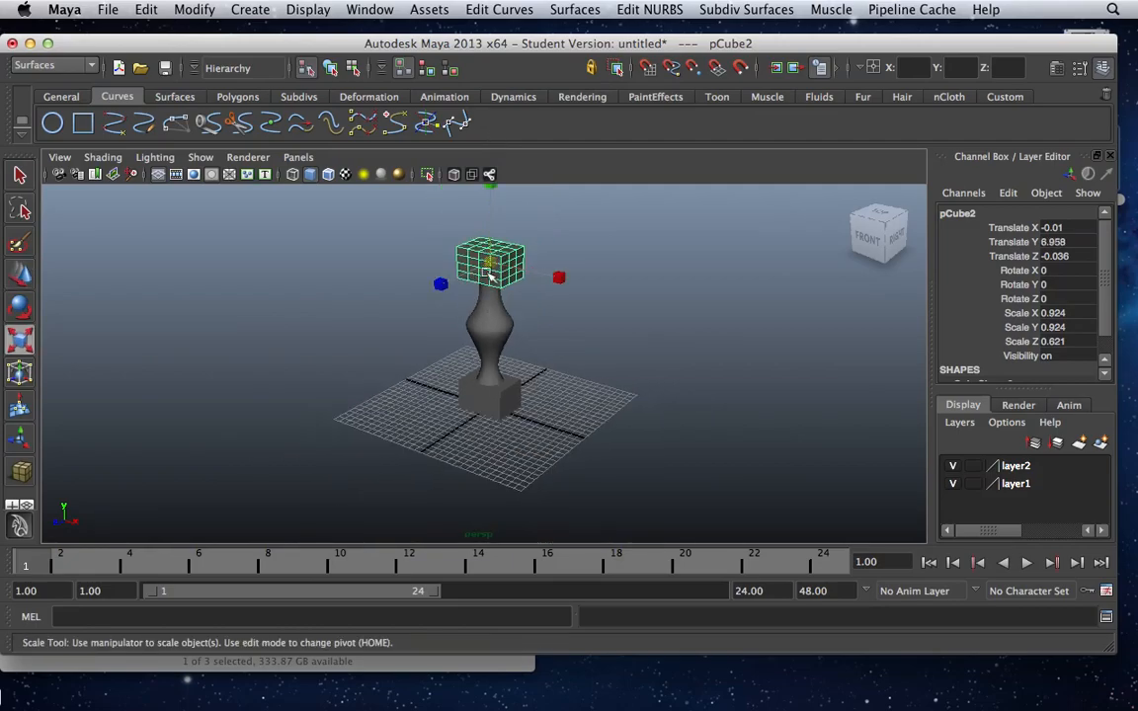
drag(498, 260, 440, 245)
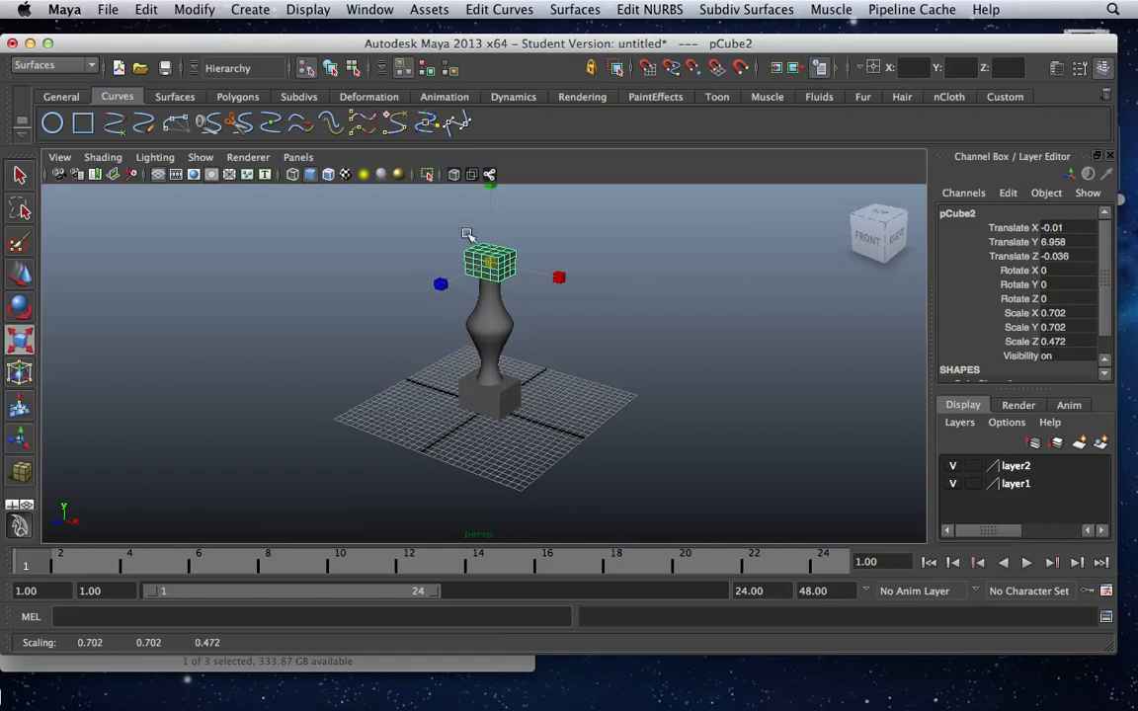
mouse_move(559, 277)
mouse_down()
mouse_move(547, 274)
mouse_move(559, 278)
mouse_up()
drag(442, 285, 407, 257)
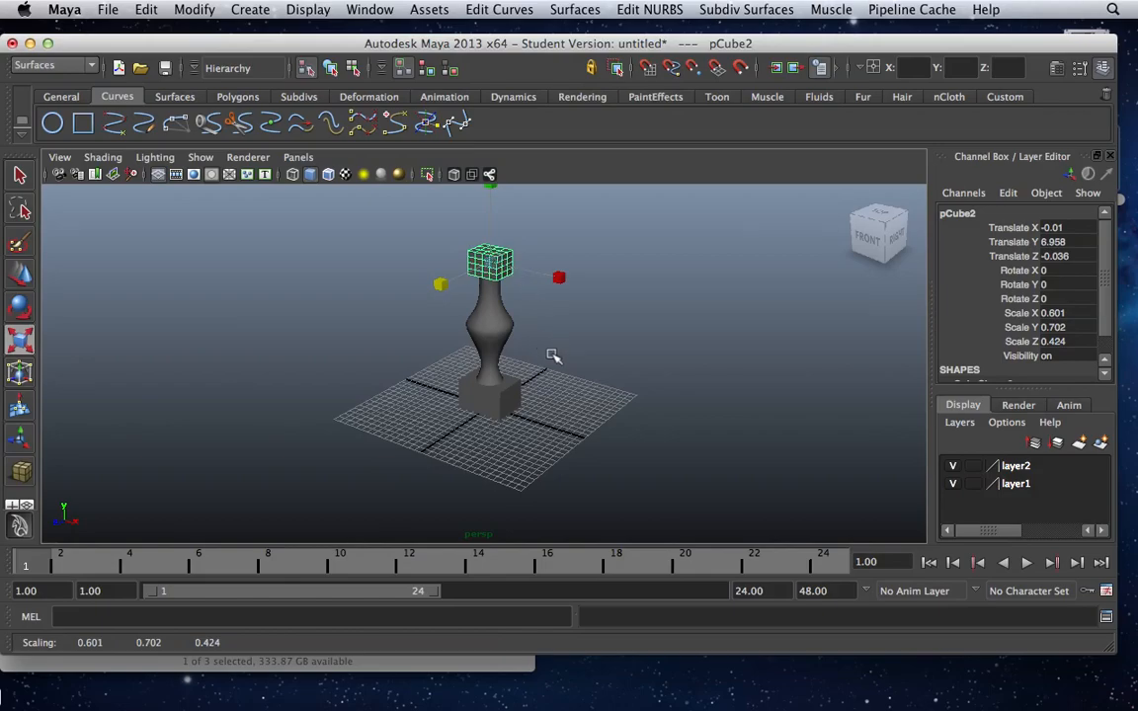
In the right side view, widen the upper cube to a Z scale of about 0.604 and lower it to about Y 6.88 onto the leg.
key(space)
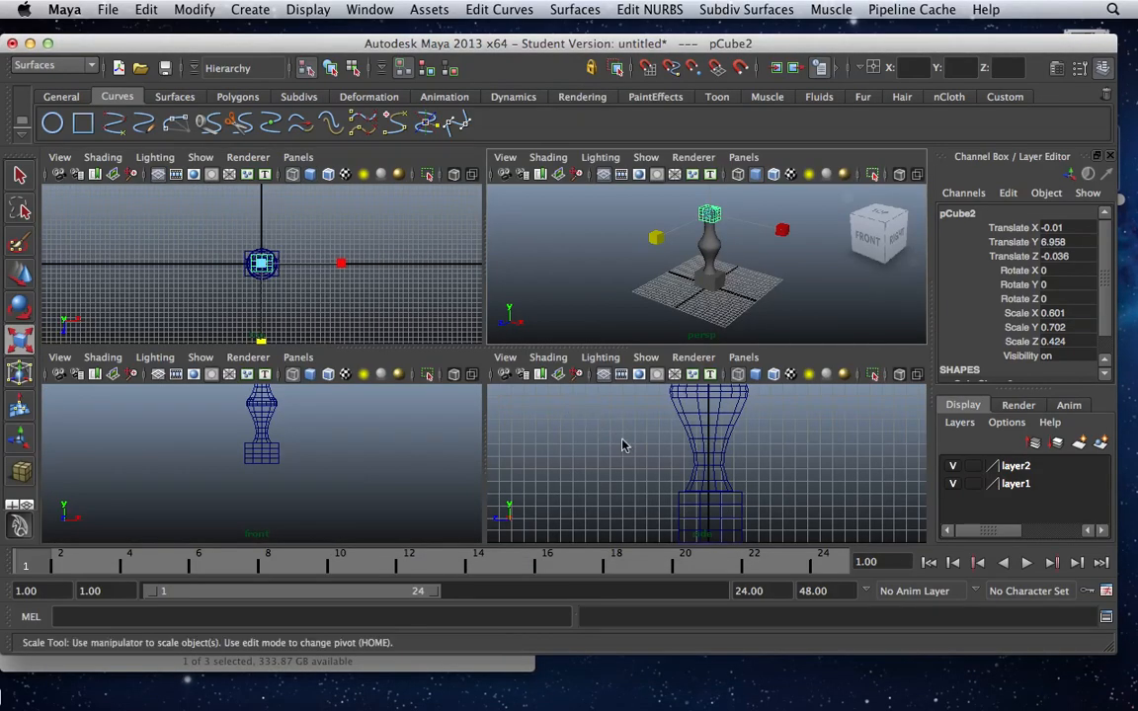
key(space)
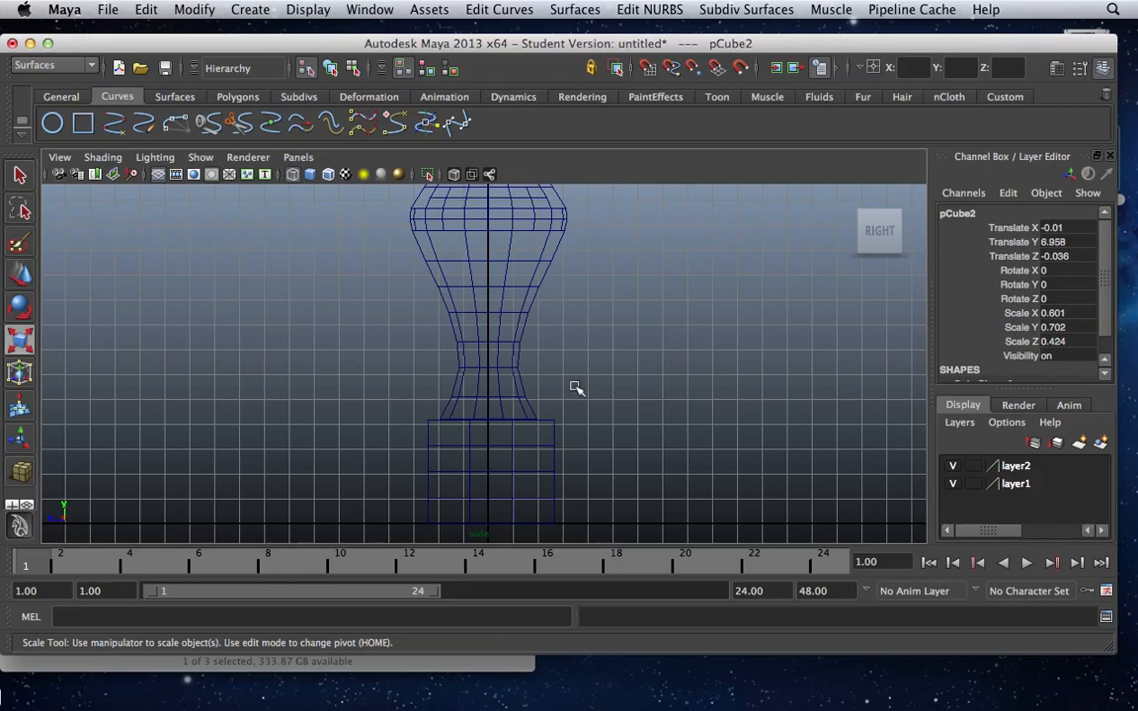
key(a)
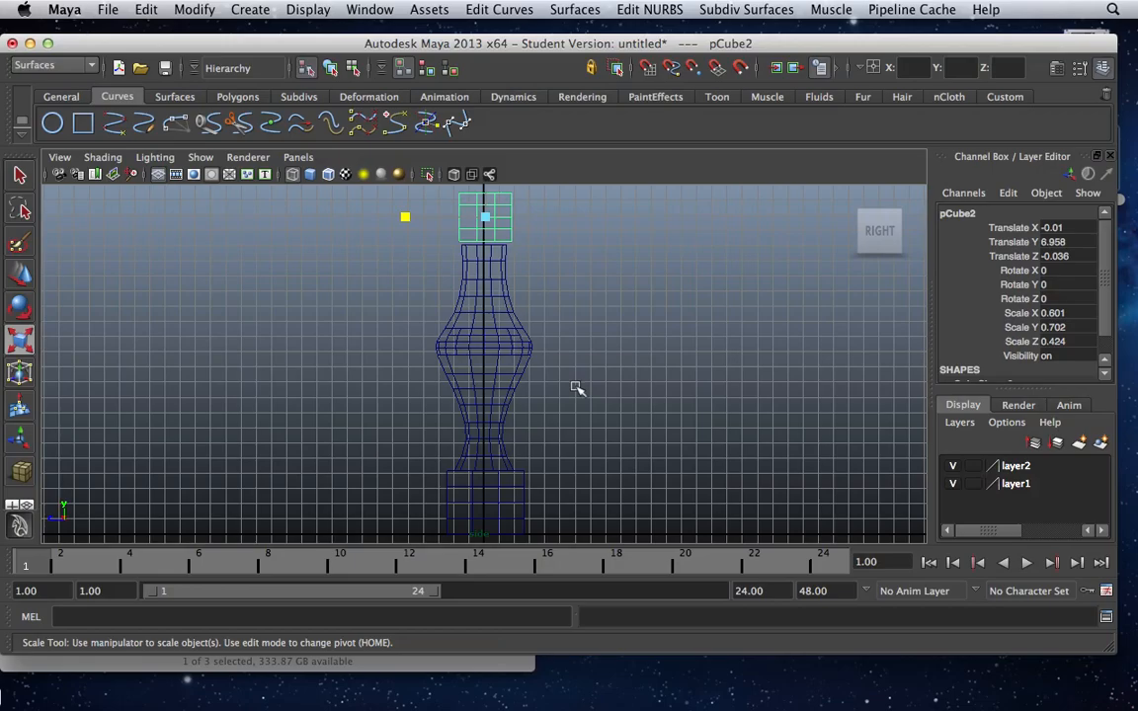
key(f)
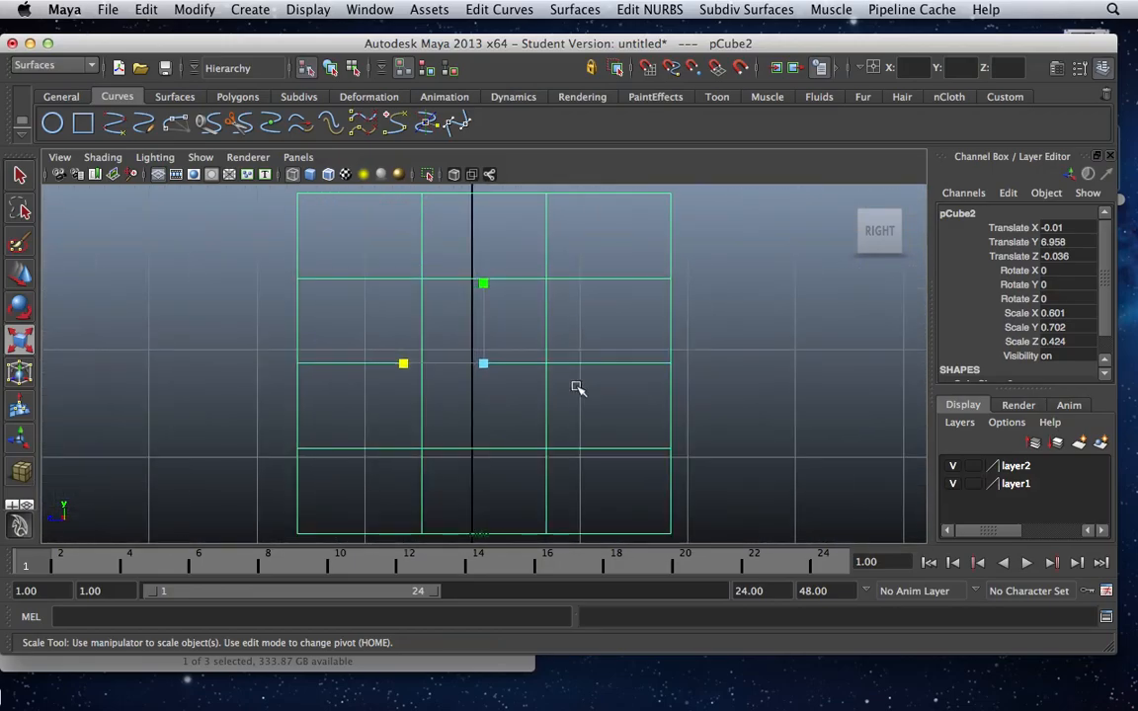
key(a)
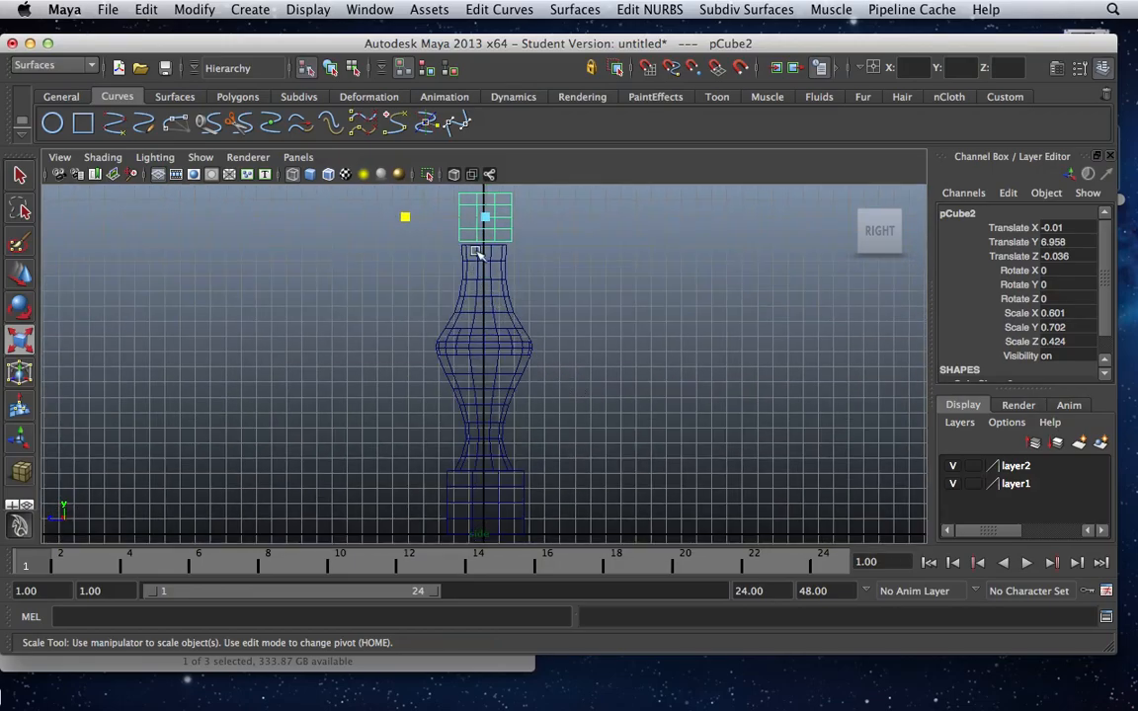
drag(405, 217, 372, 215)
alt+middle_drag(453, 325, 456, 387)
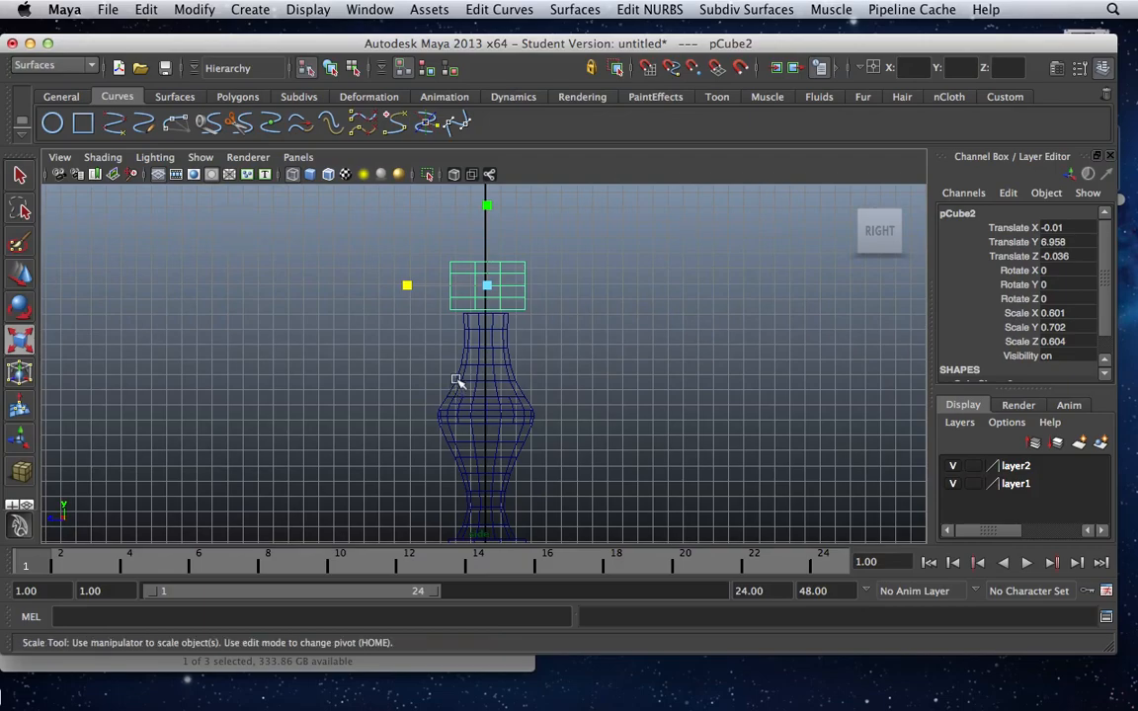
key(w)
drag(484, 226, 484, 231)
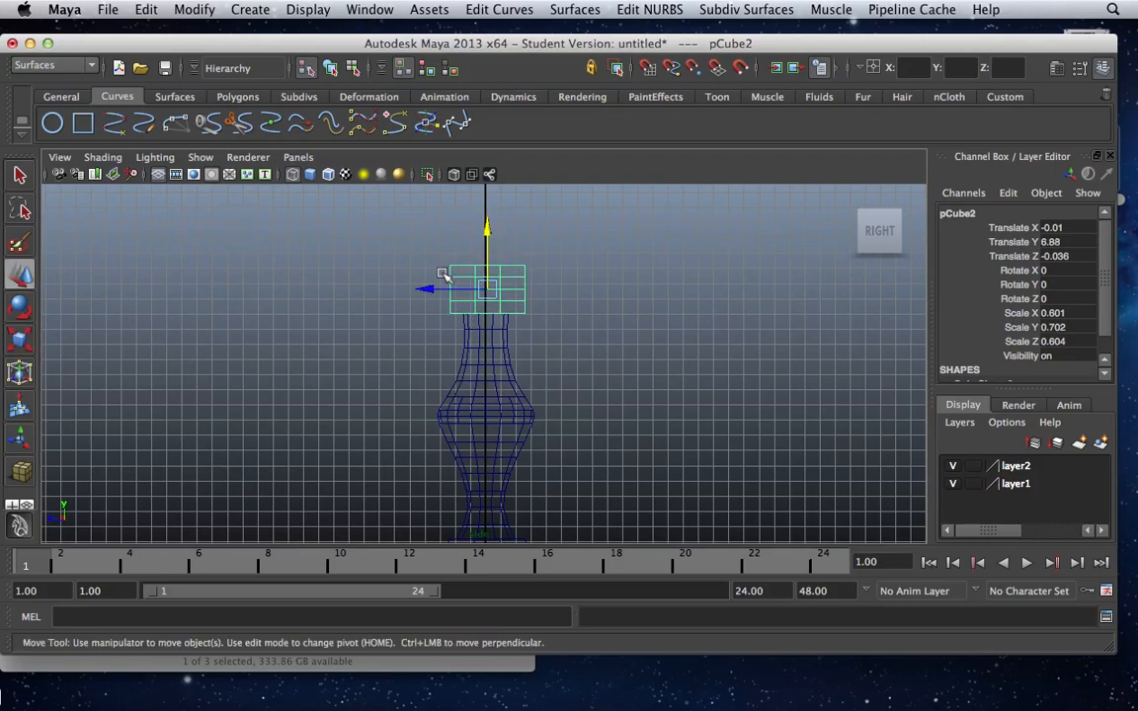
Centre the upper cube over the leg at about Z 0, working in the side and top views.
key(space)
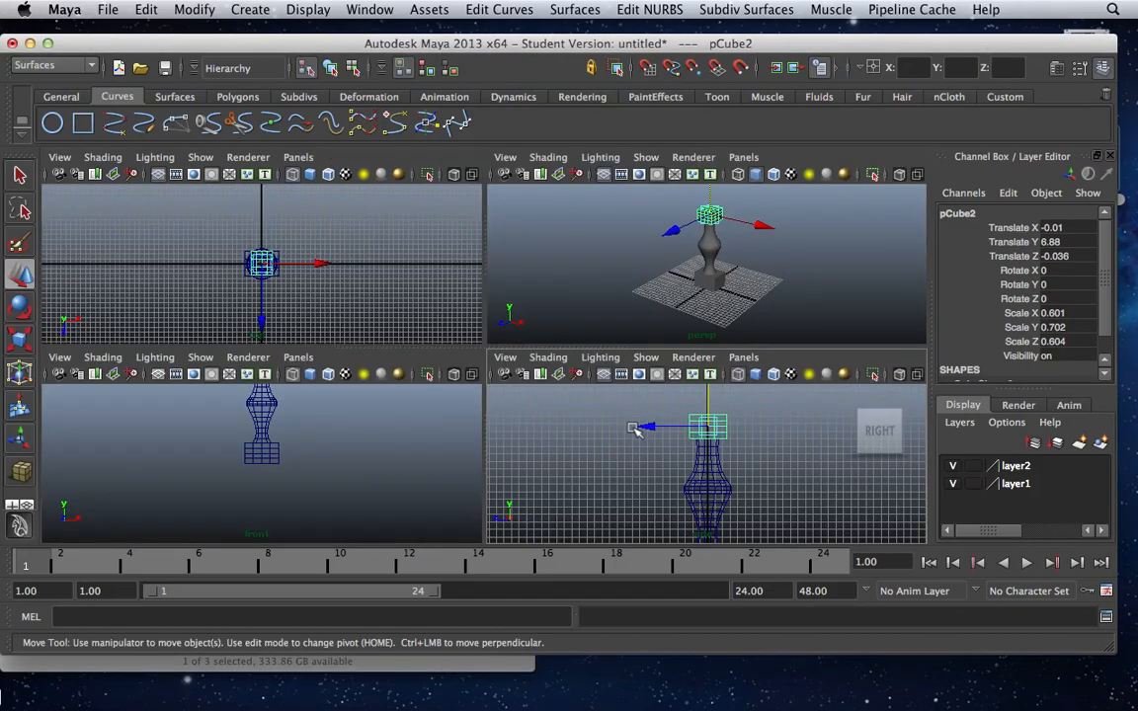
key(space)
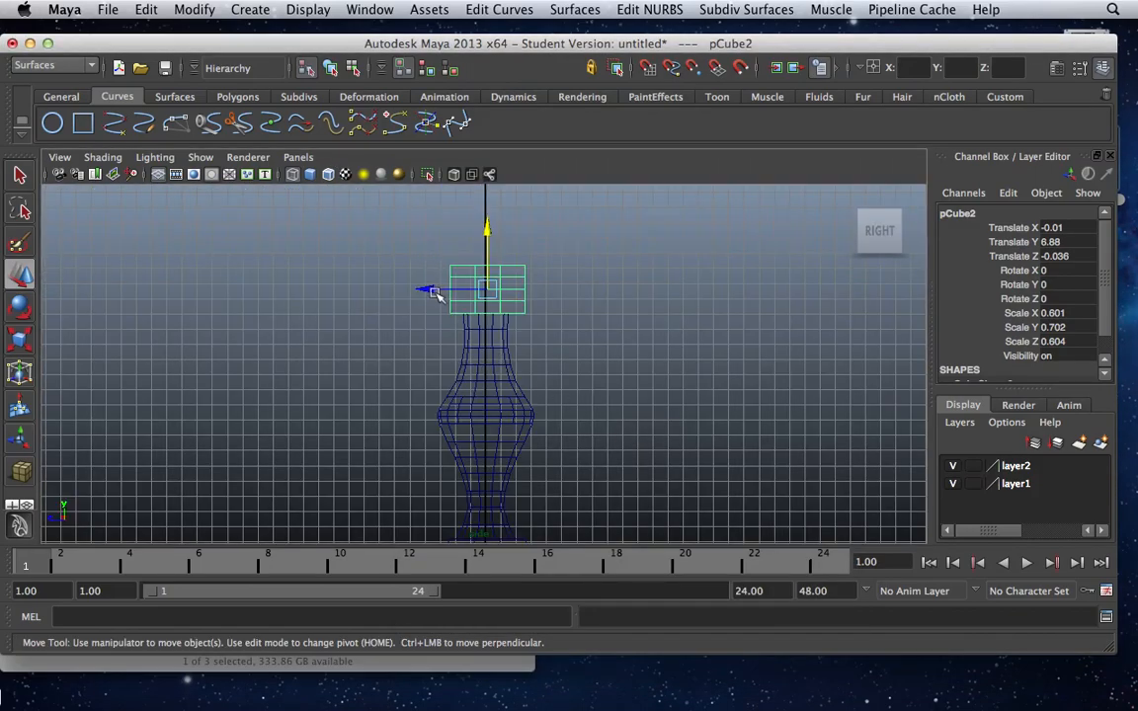
drag(430, 291, 428, 291)
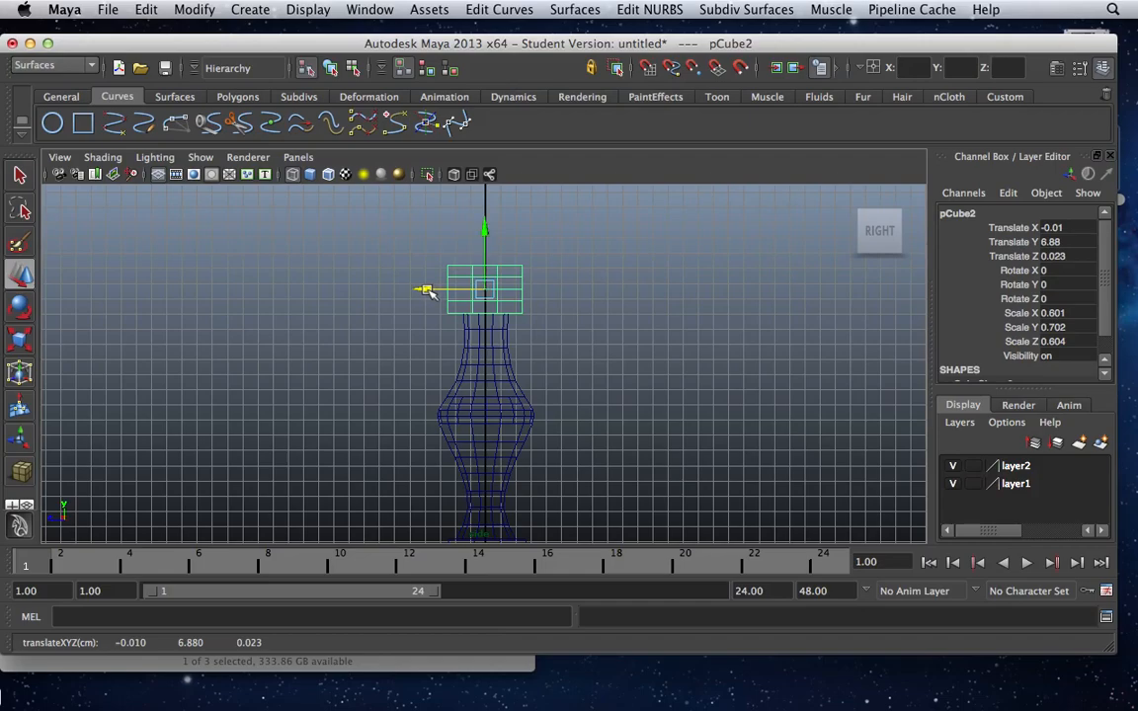
key(space)
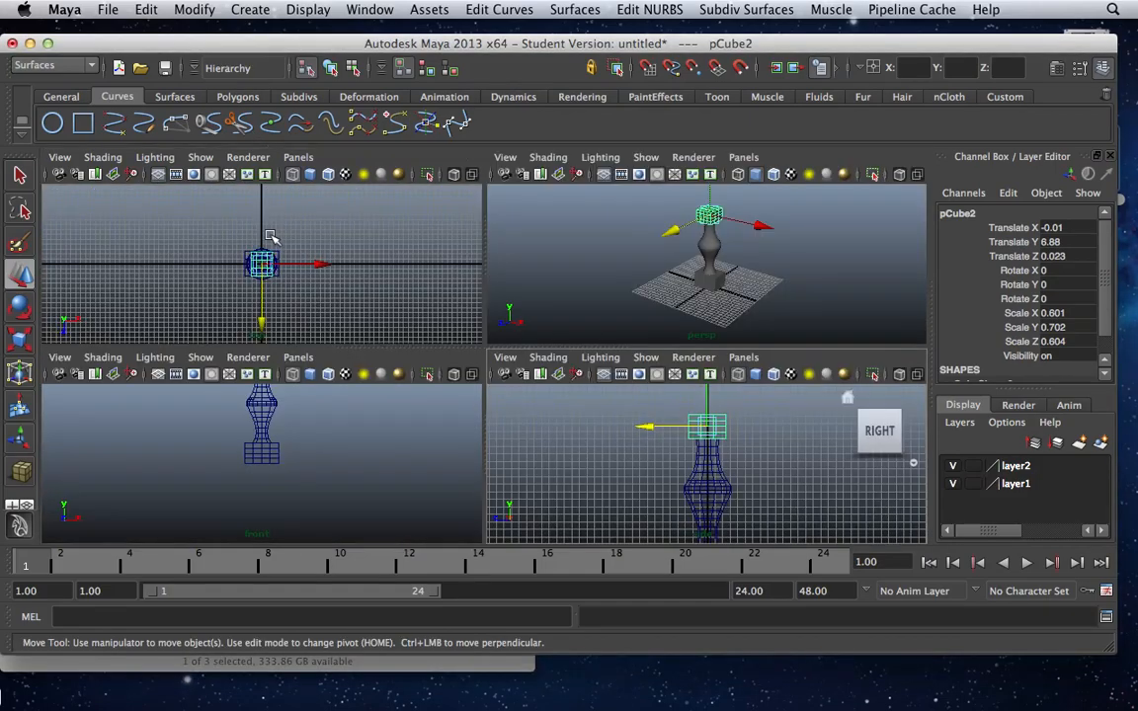
key(space)
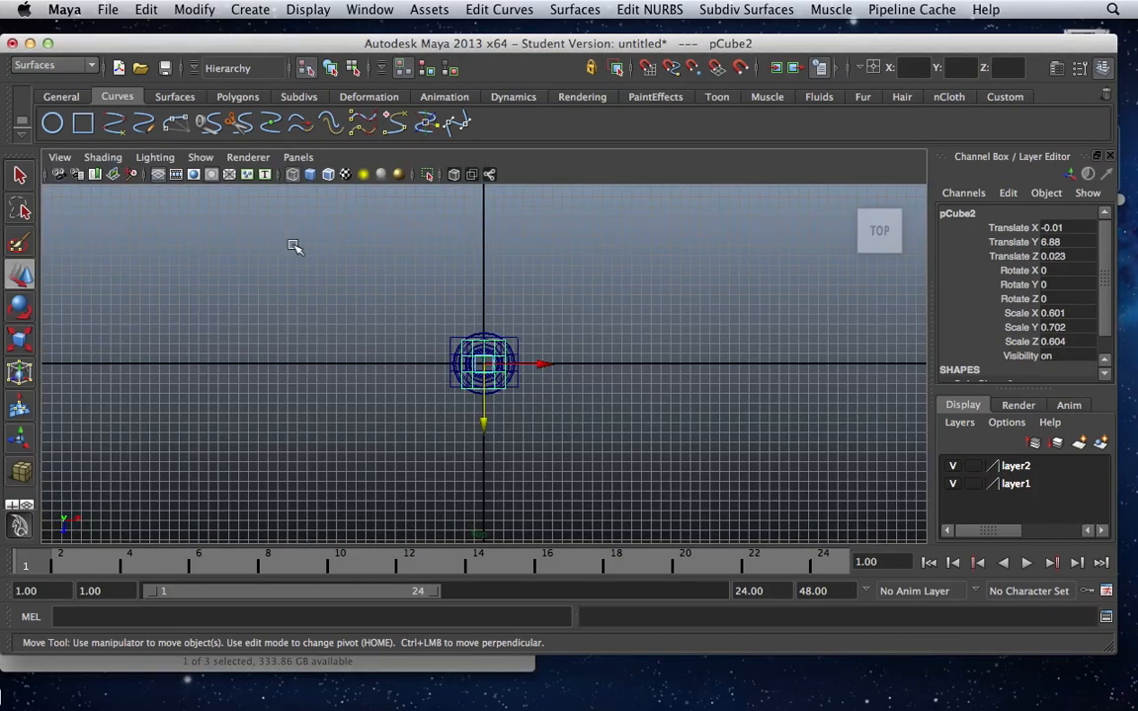
scroll(418, 363, up, 8)
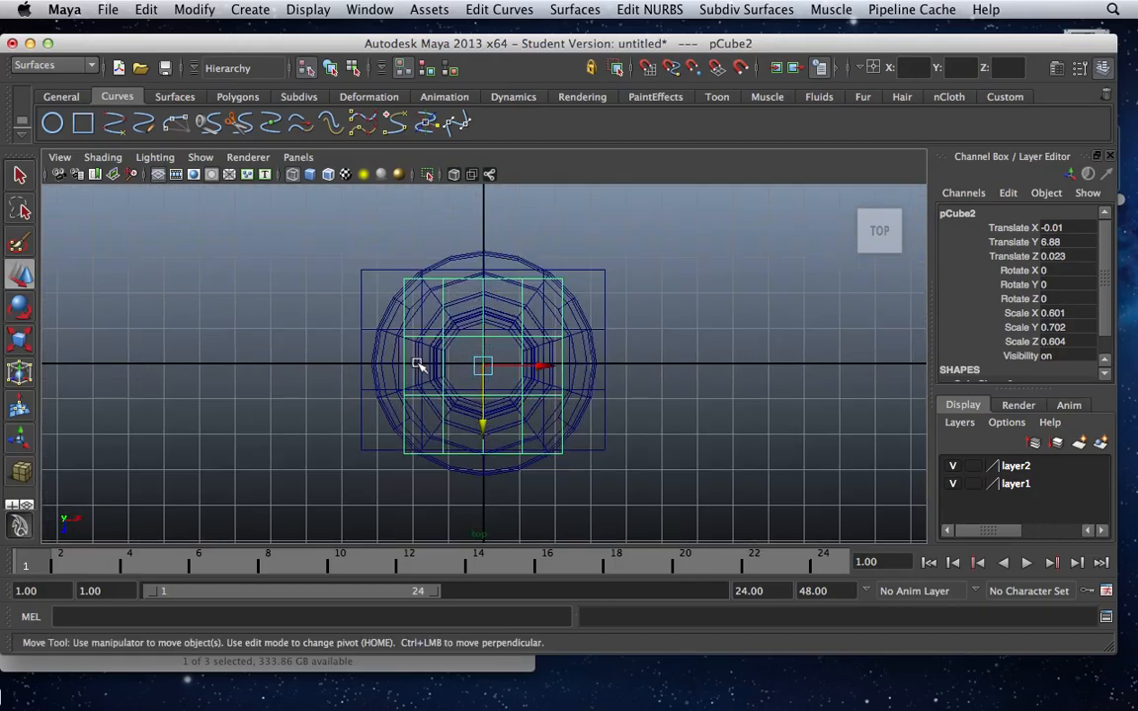
scroll(419, 366, up, 4)
drag(483, 426, 485, 425)
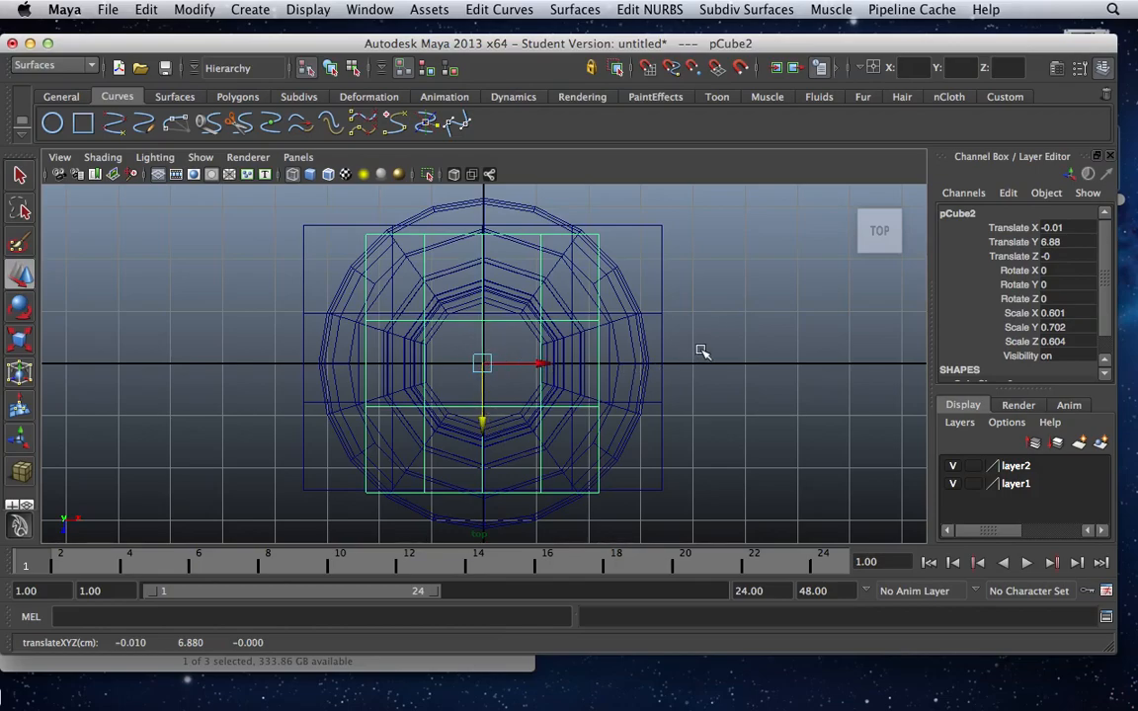
In the perspective view, put the base cube at the leg's foot into edge component selection.
key(space)
key(space)
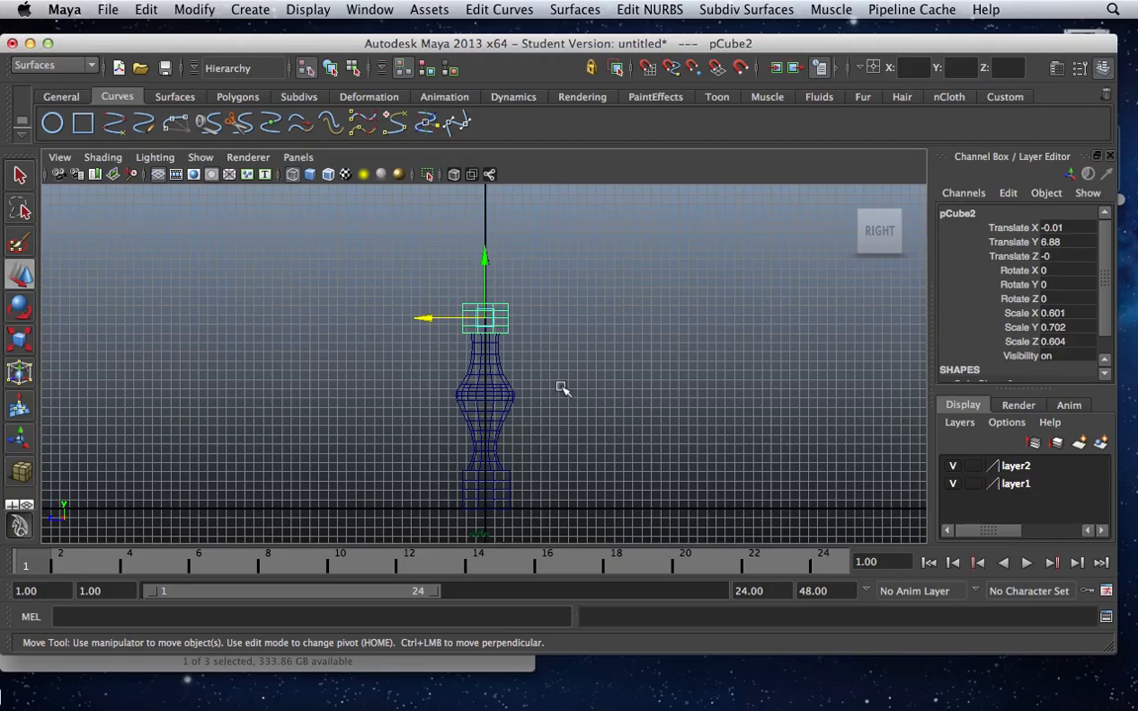
key(space)
key(space)
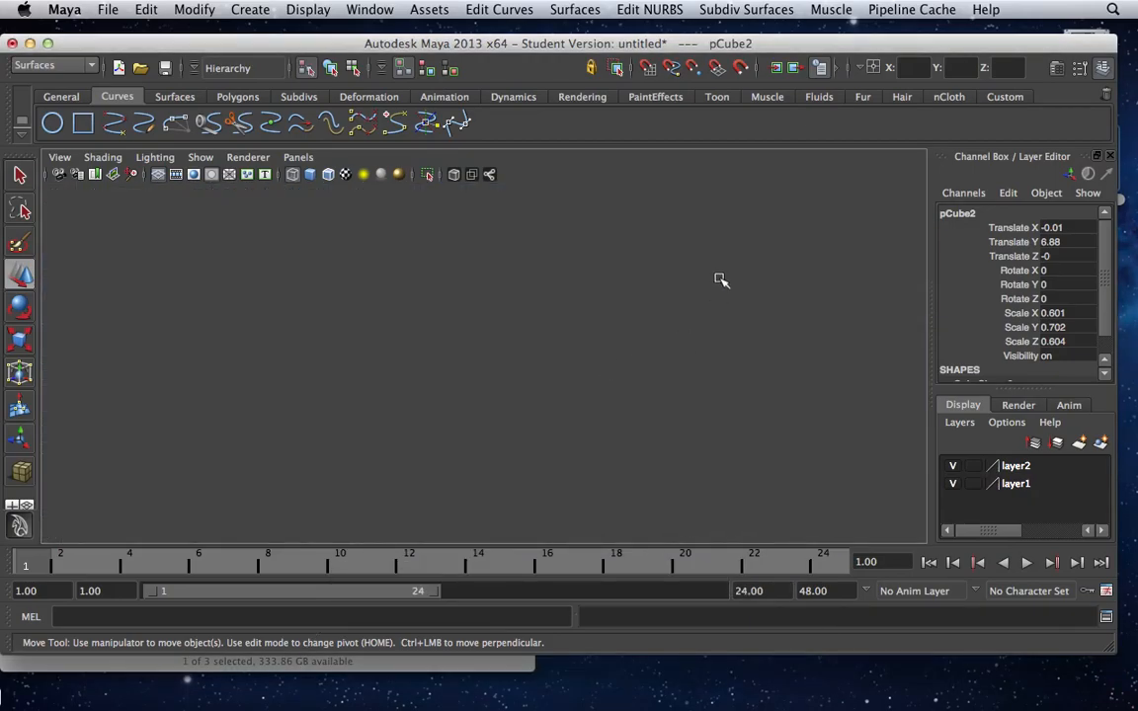
scroll(619, 333, down, 3)
scroll(619, 334, up, 6)
scroll(619, 334, up, 5)
scroll(619, 334, down, 3)
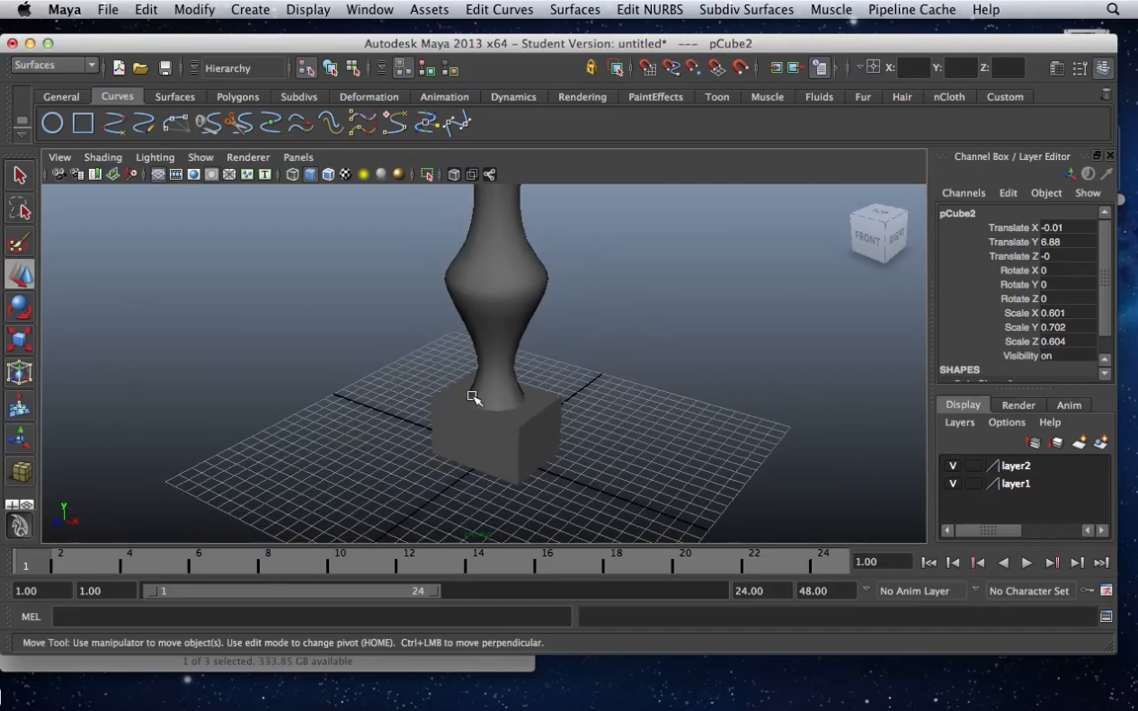
click(478, 449)
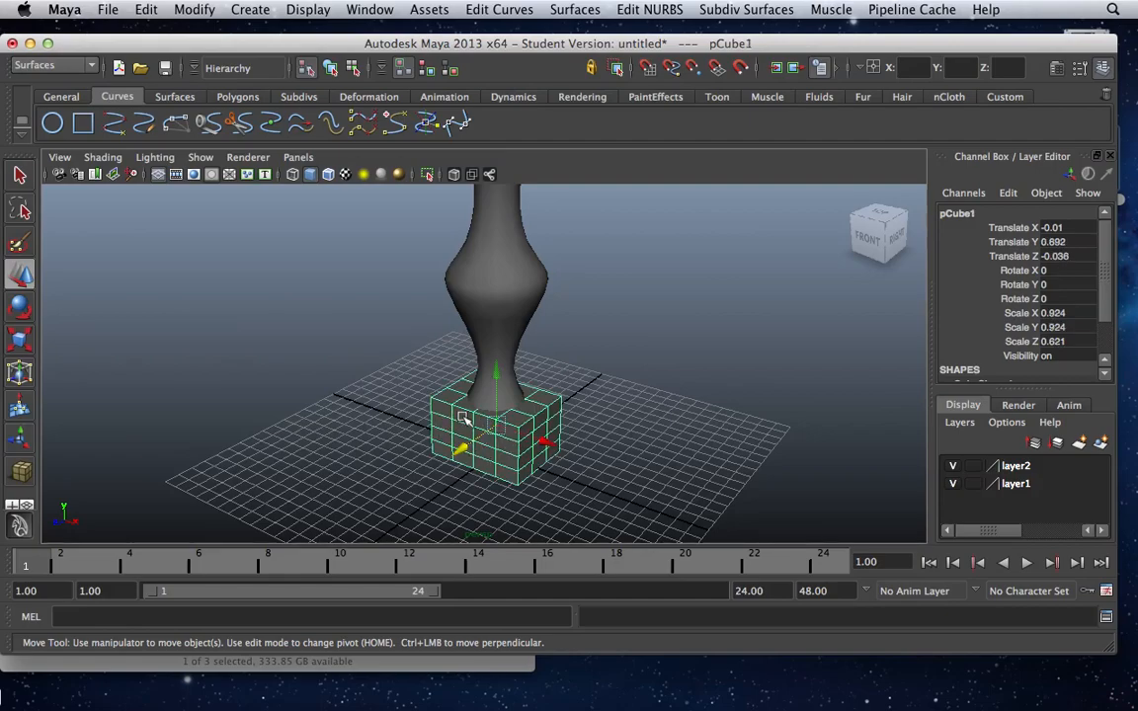
right_click(462, 400)
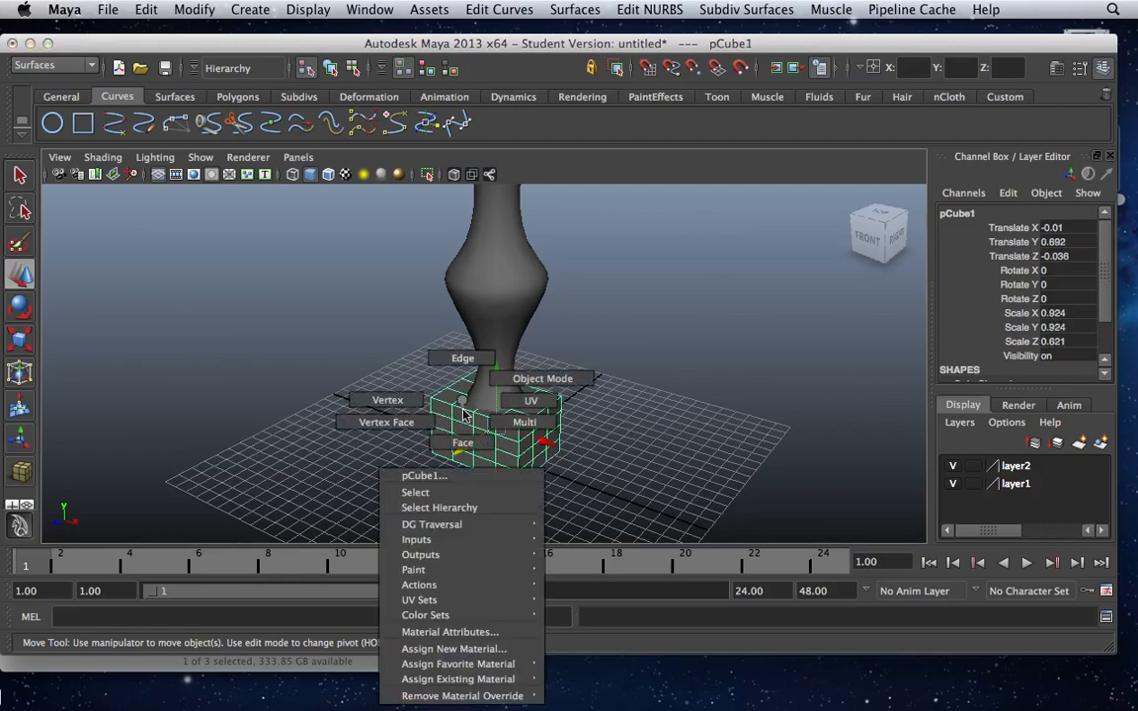
click(456, 361)
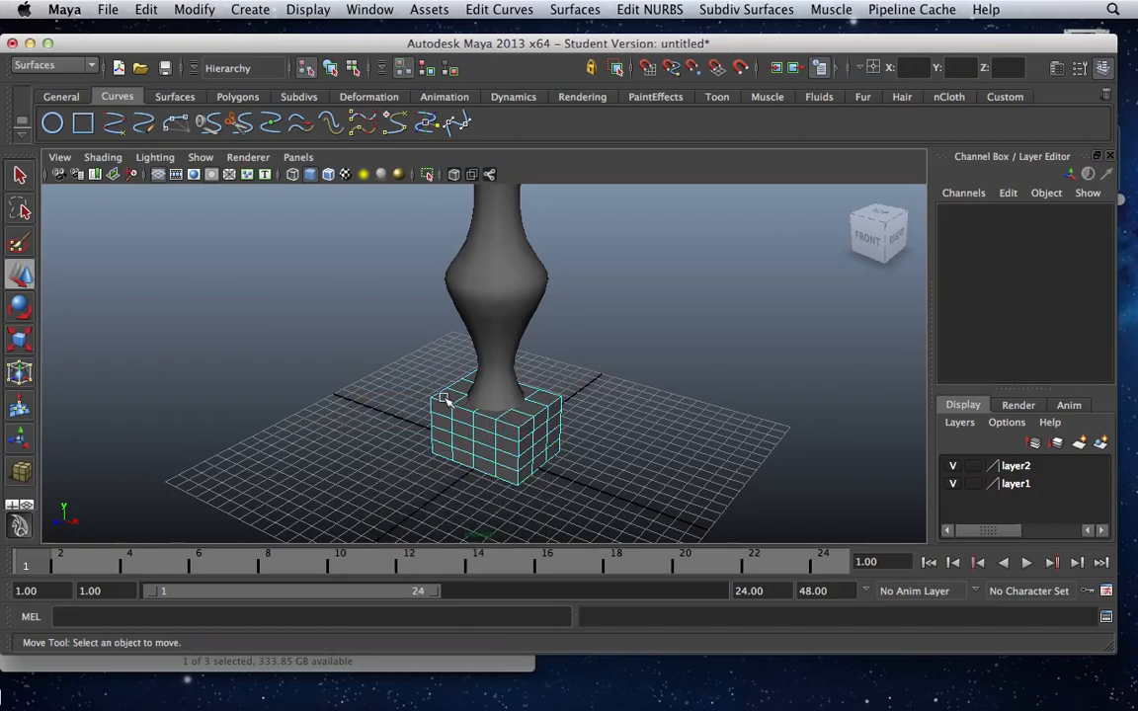
click(352, 69)
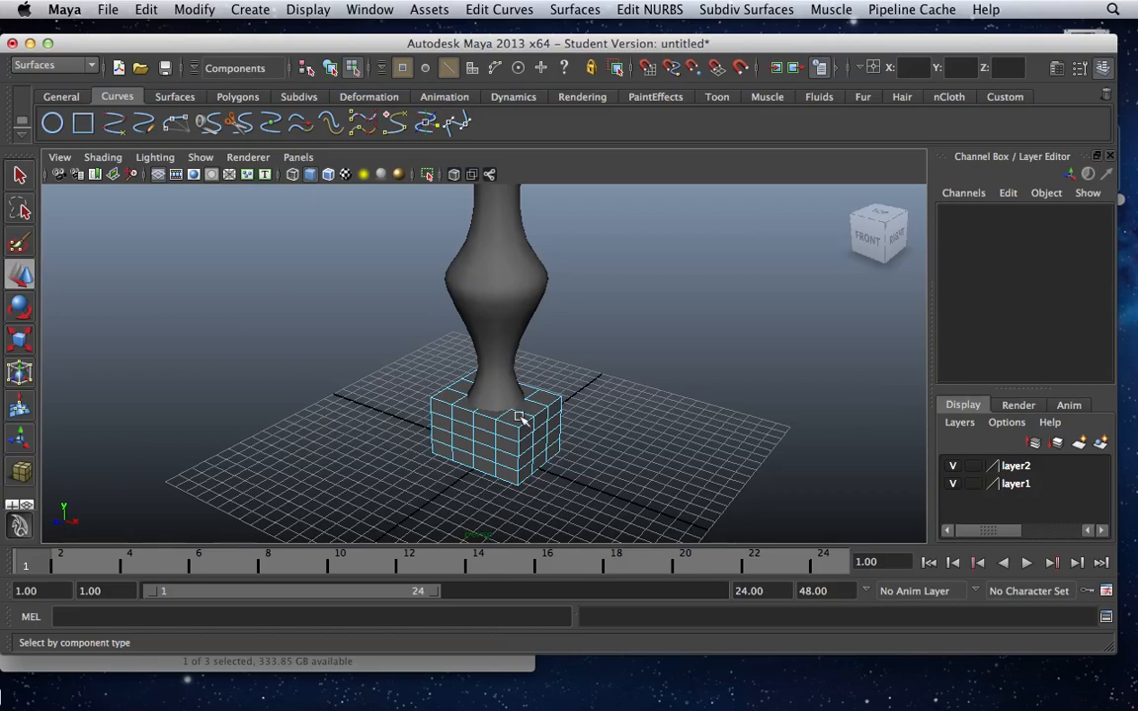
With the Select Tool, select all the border edges around the base cube's top face.
click(441, 404)
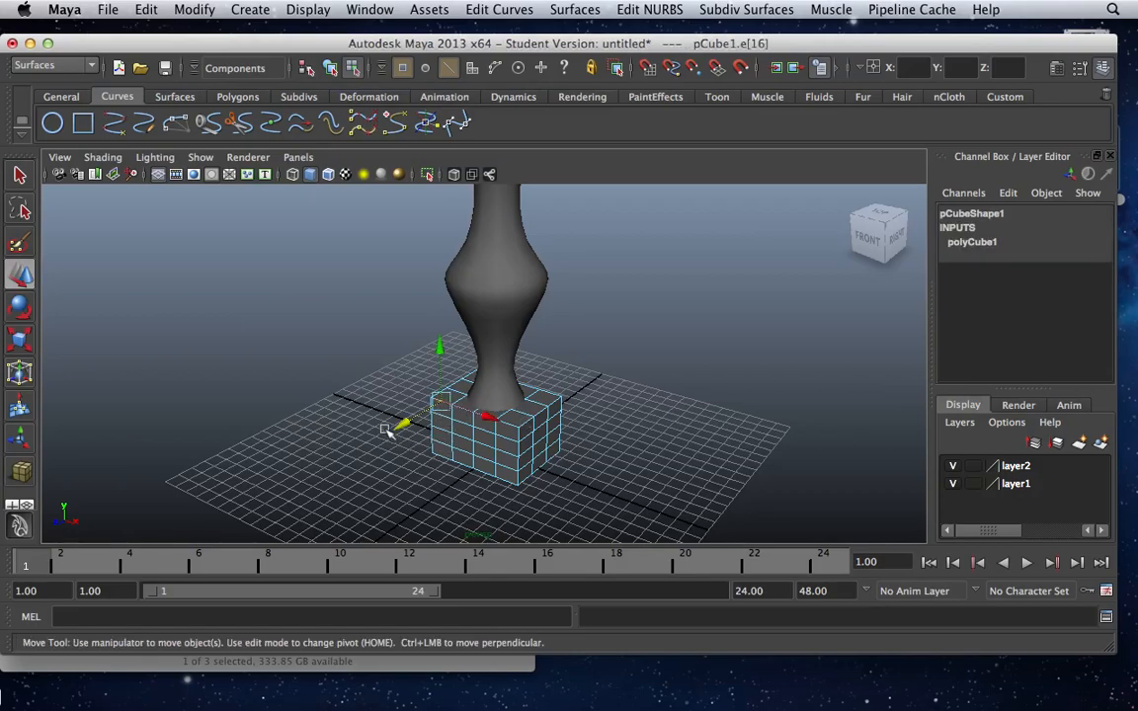
key(q)
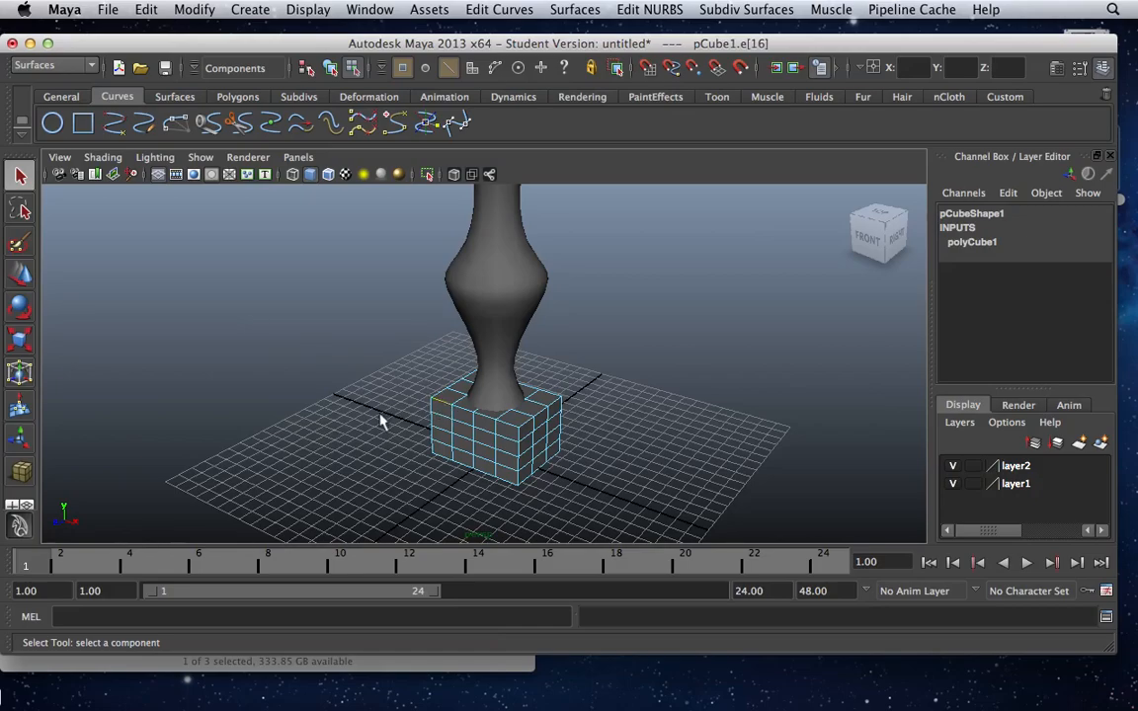
scroll(382, 416, up, 4)
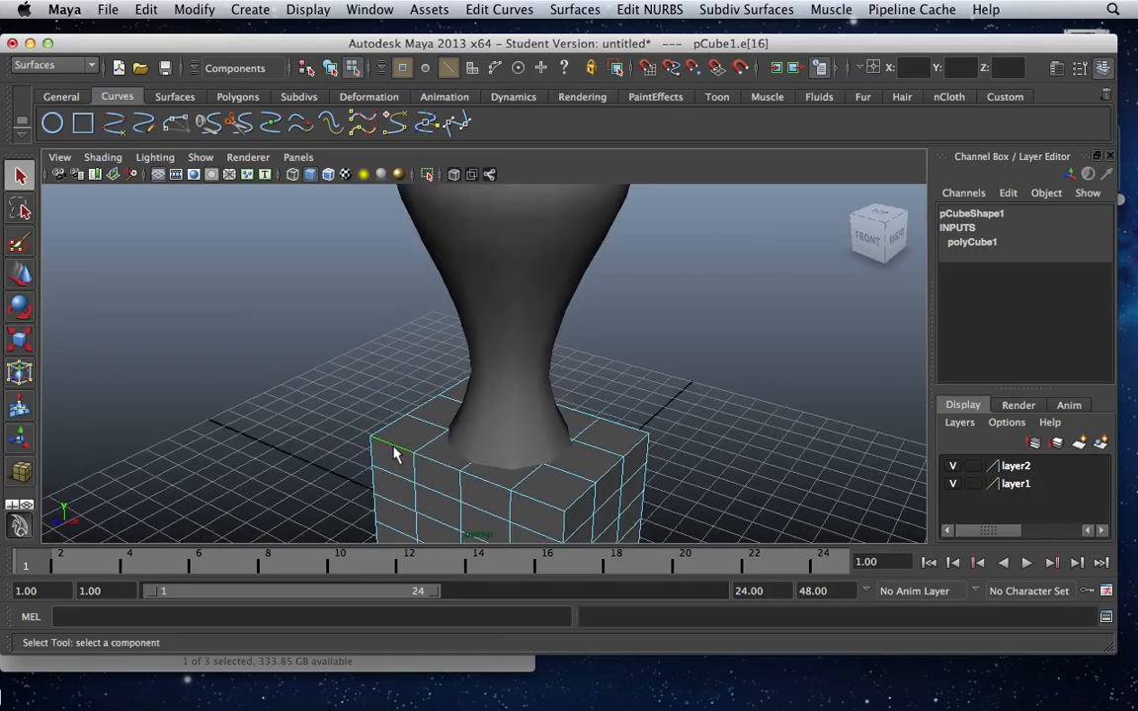
double_click(548, 511)
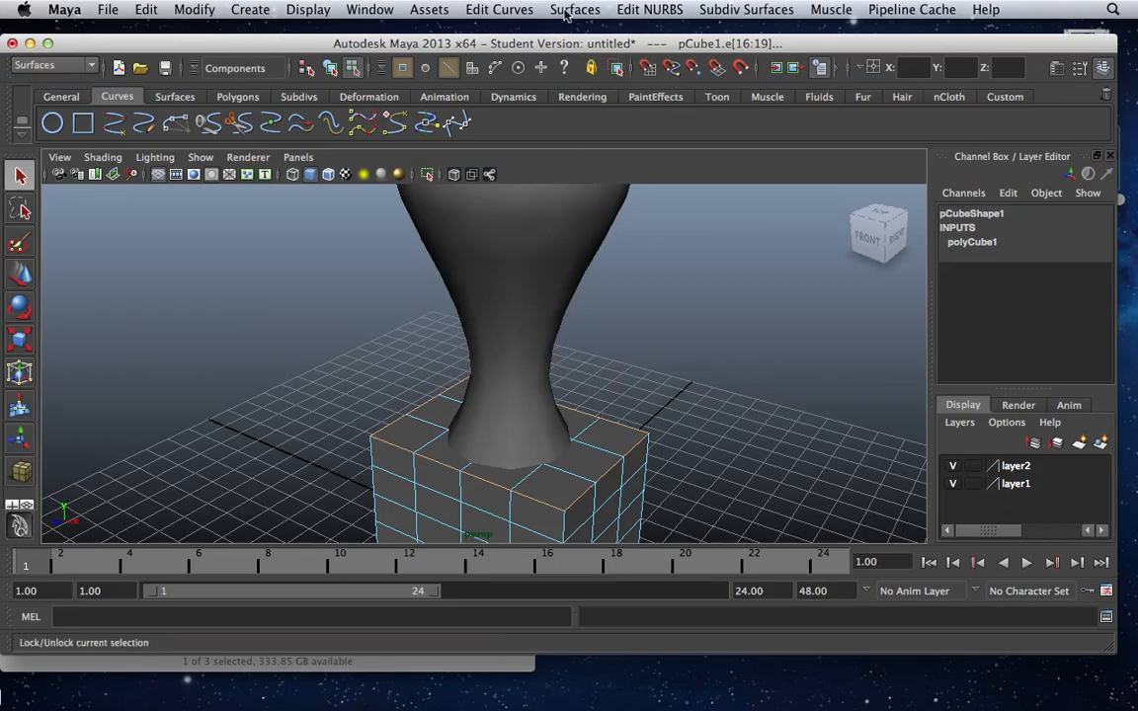
Switch to the Polygons menu set and bevel the base cube's selected top edges.
click(643, 14)
mouse_move(572, 12)
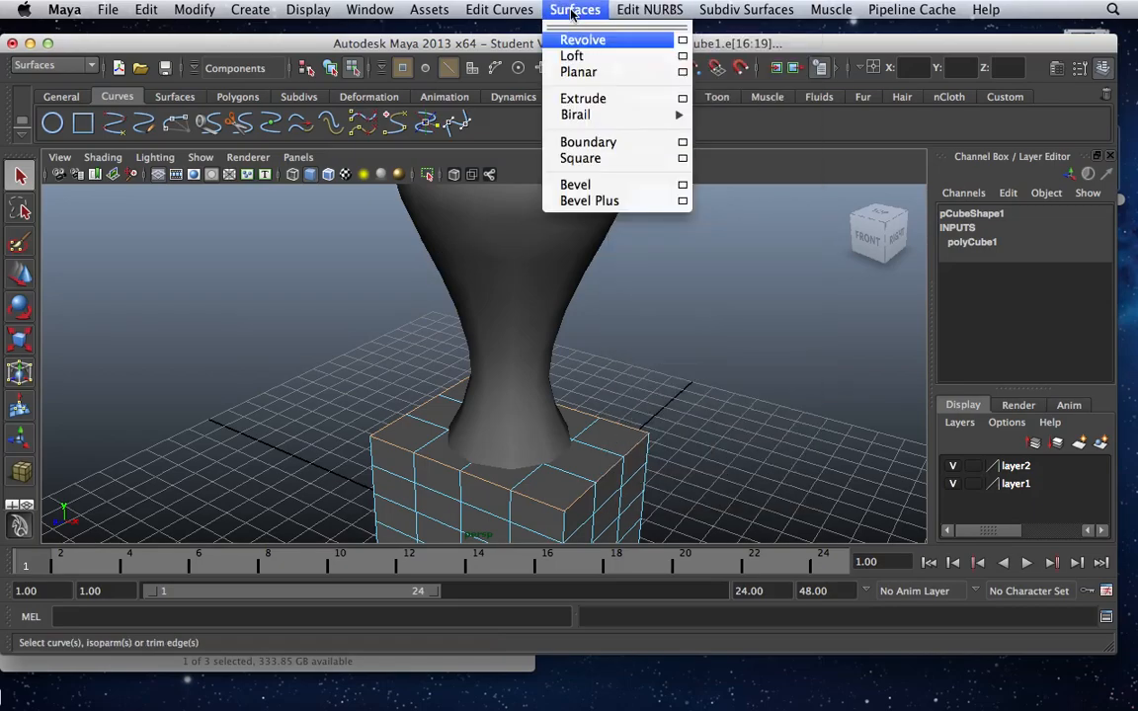
mouse_move(499, 12)
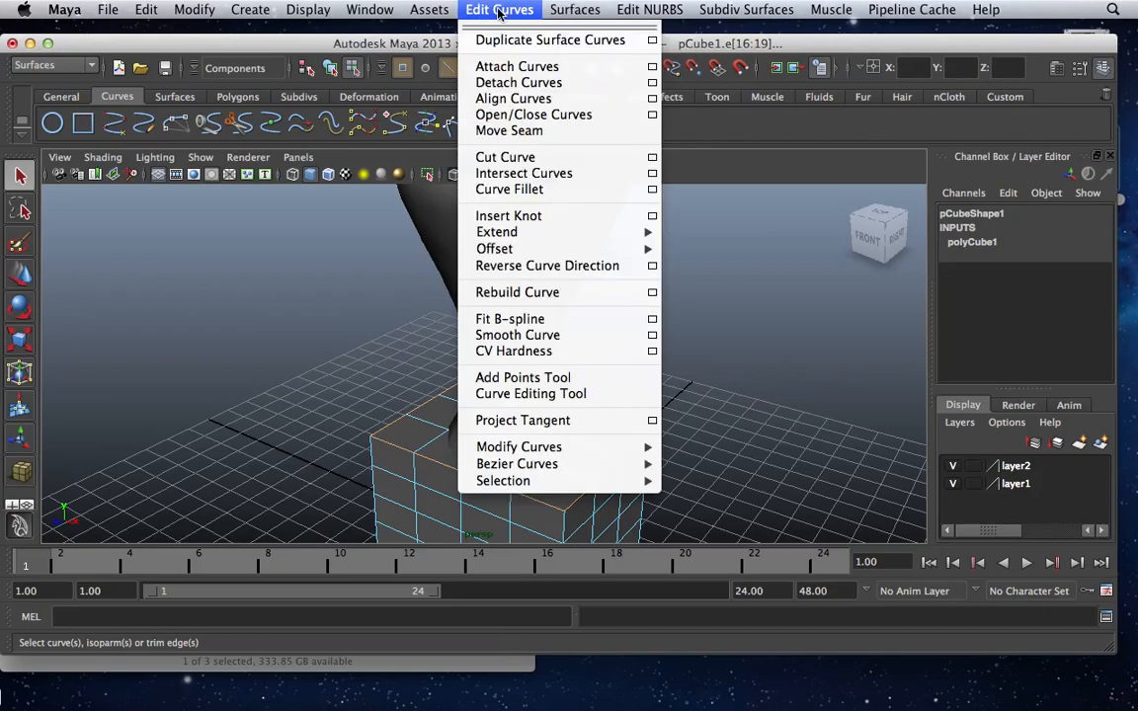
mouse_move(743, 16)
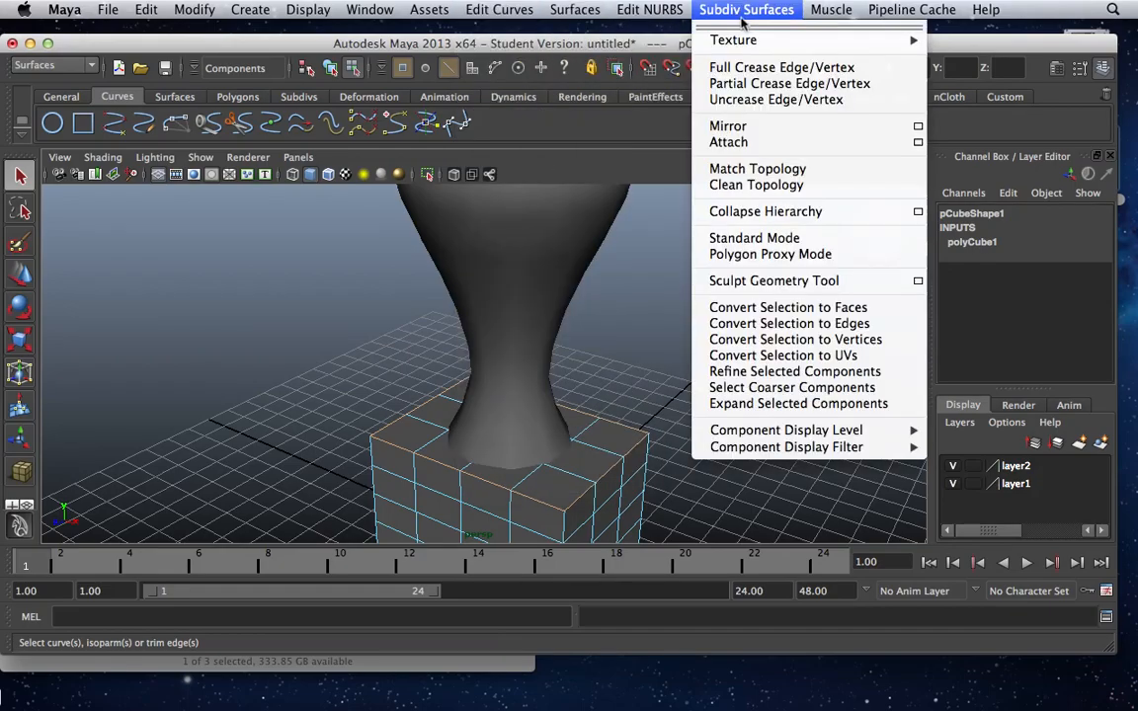
click(94, 72)
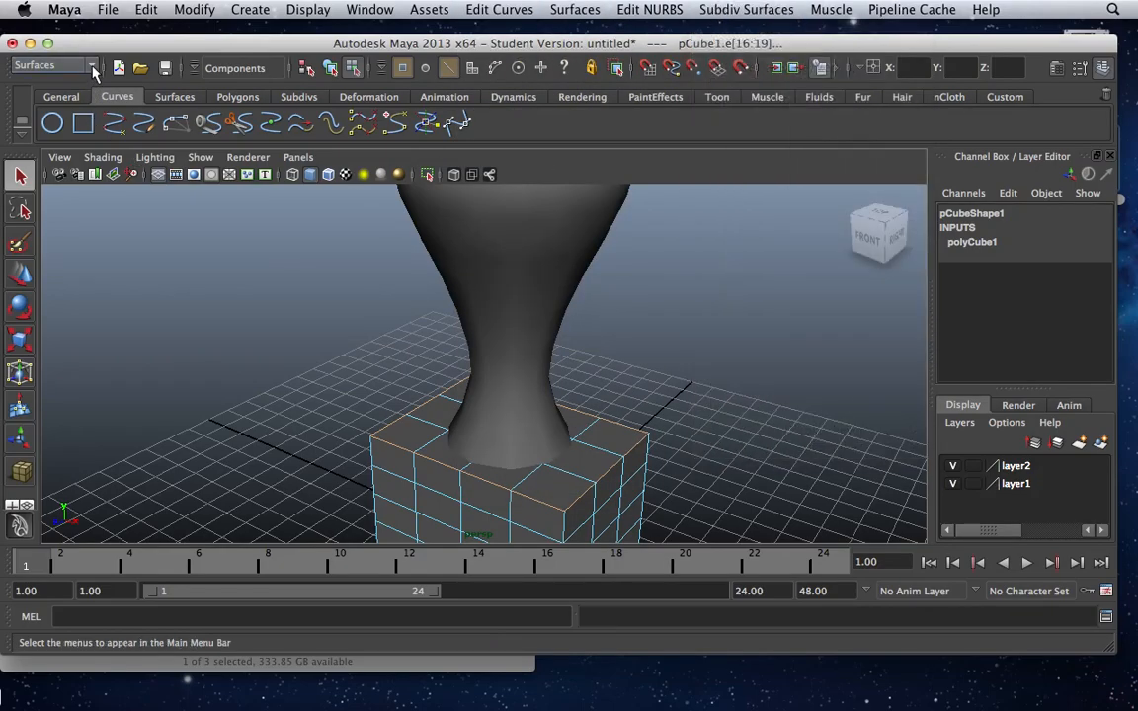
click(83, 65)
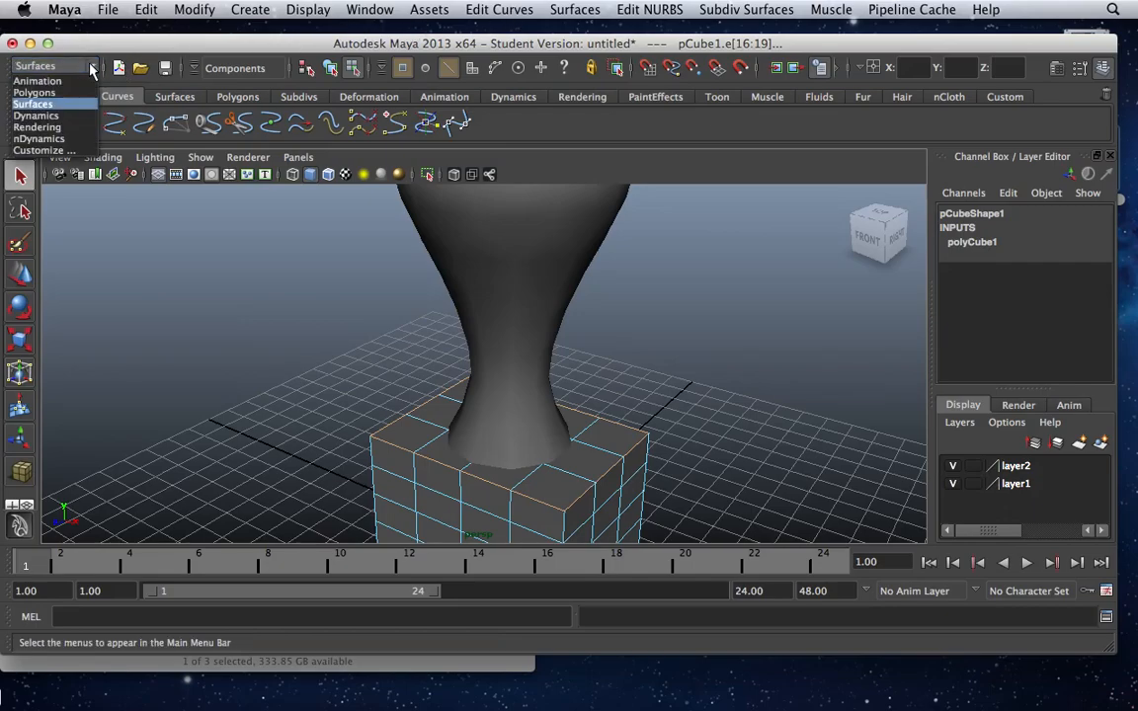
click(70, 93)
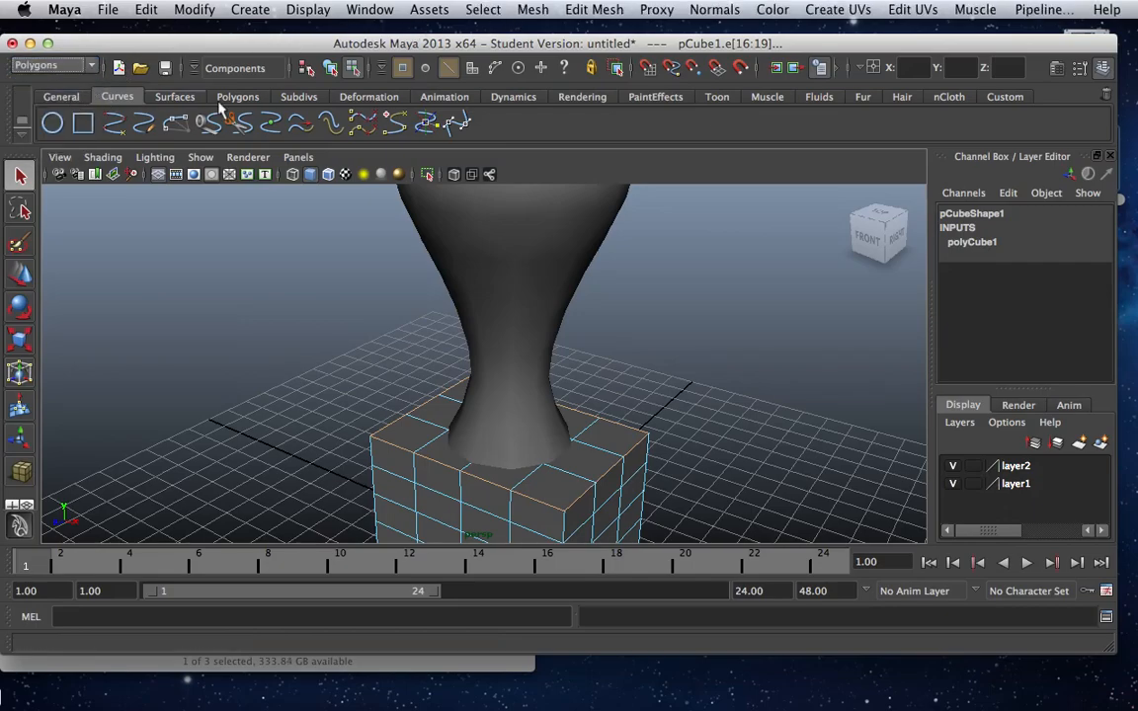
click(605, 12)
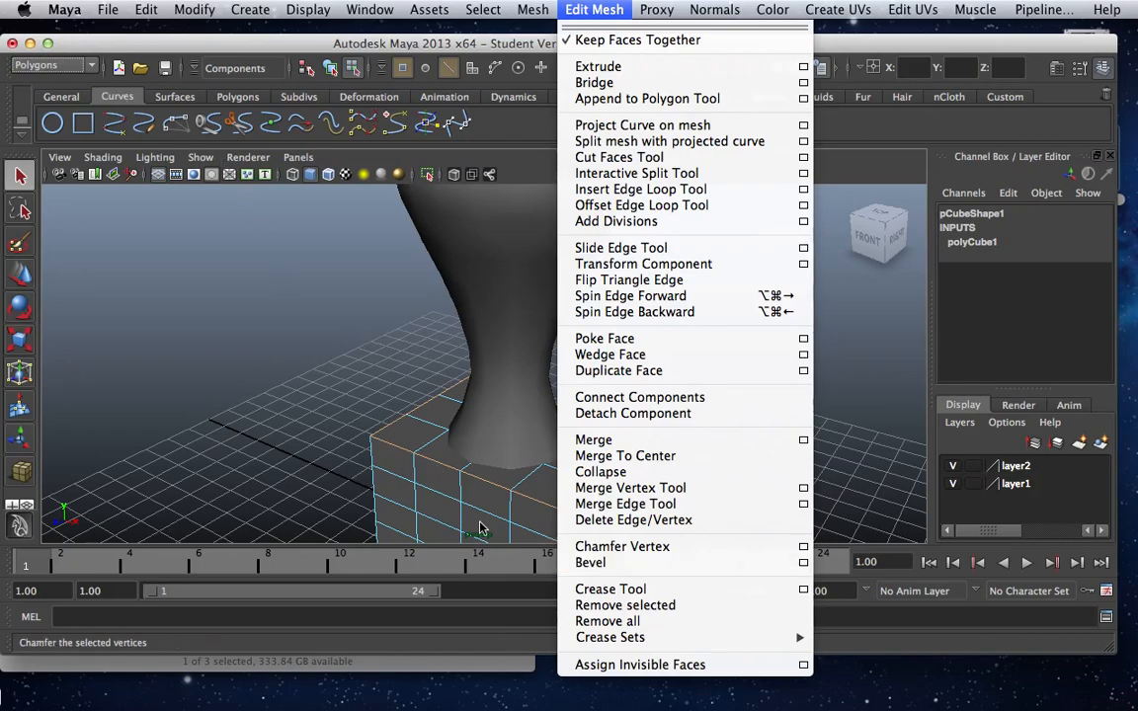
click(613, 565)
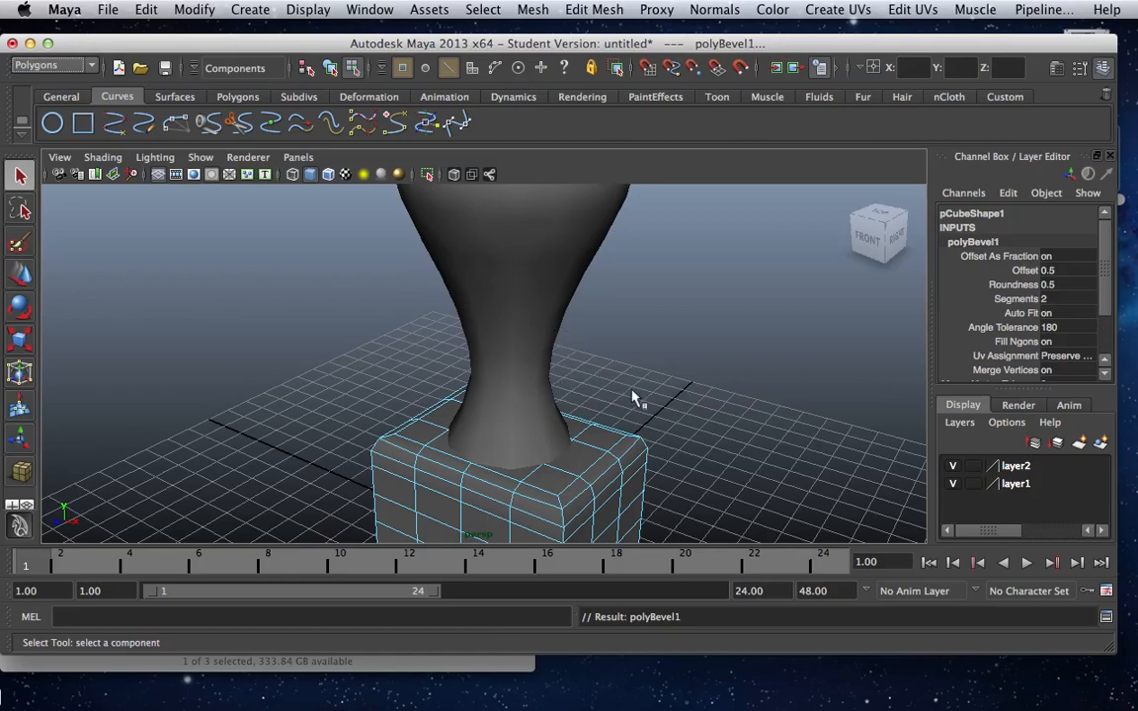
Show the edges of the upper cube for selection, with its underside in view.
scroll(640, 406, down, 5)
scroll(640, 405, down, 3)
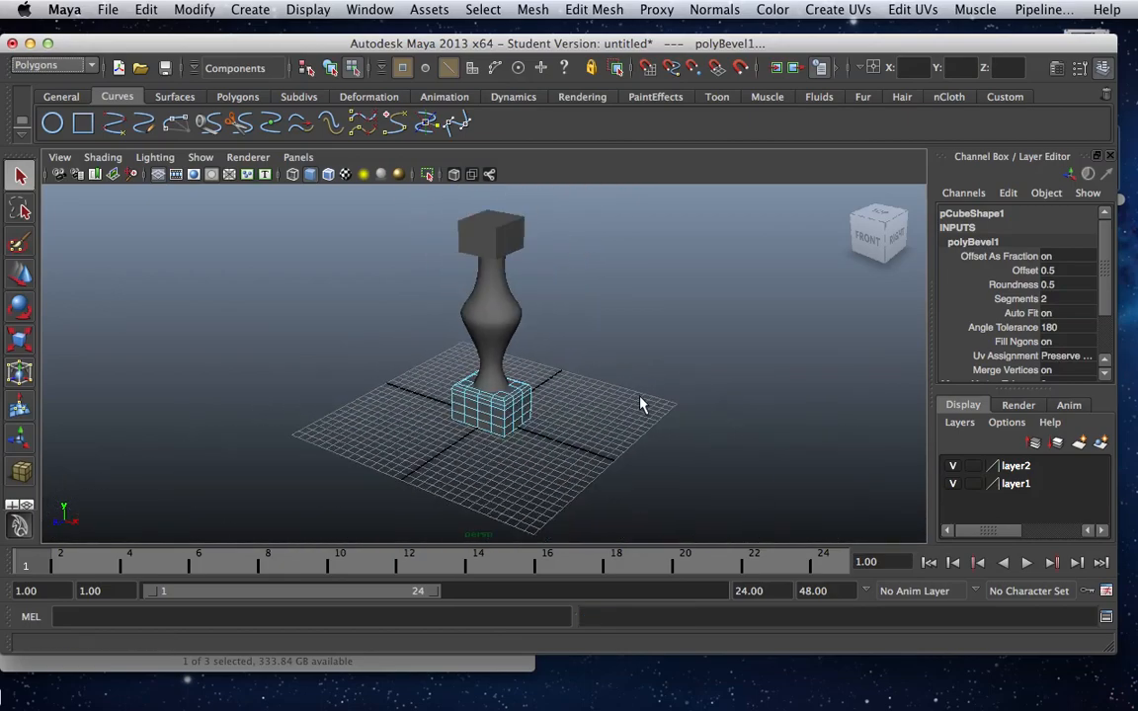
alt+drag(521, 381, 499, 310)
click(472, 229)
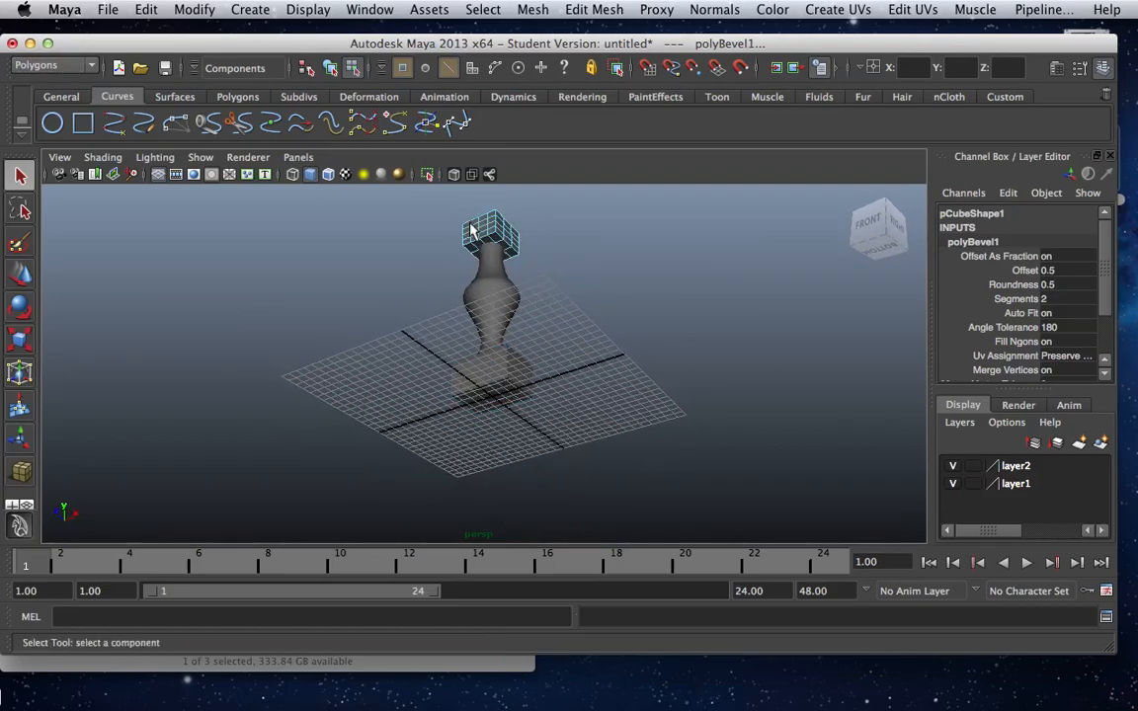
right_drag(475, 246, 457, 204)
scroll(427, 210, up, 1)
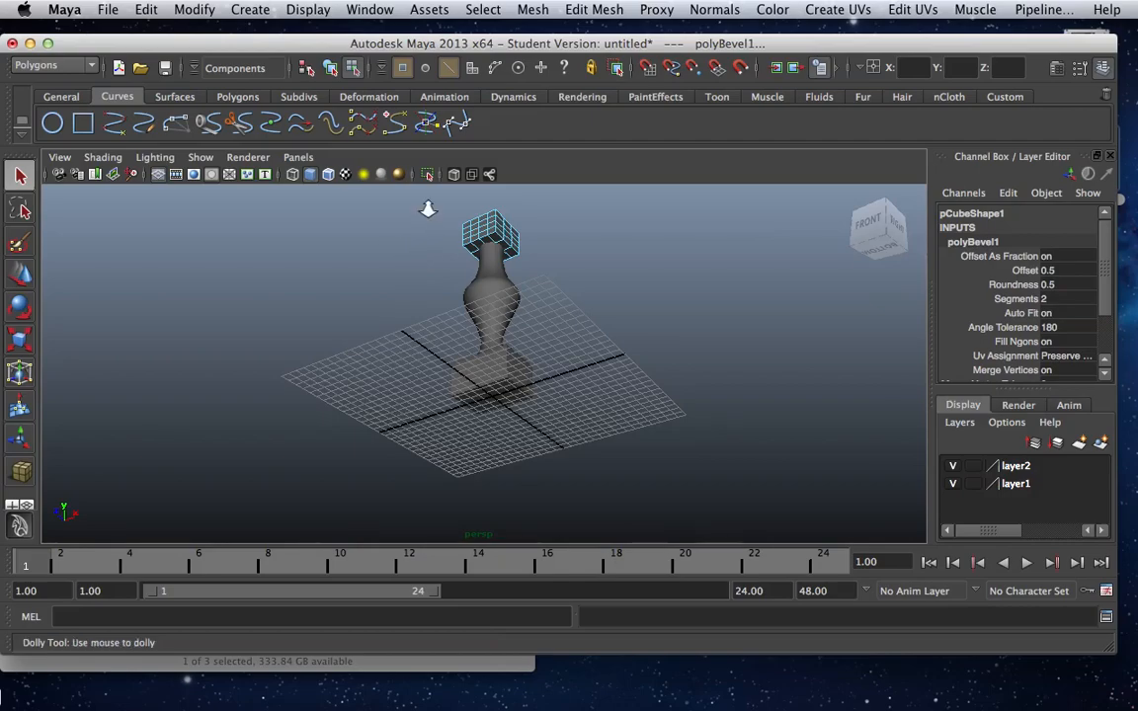
scroll(531, 258, up, 5)
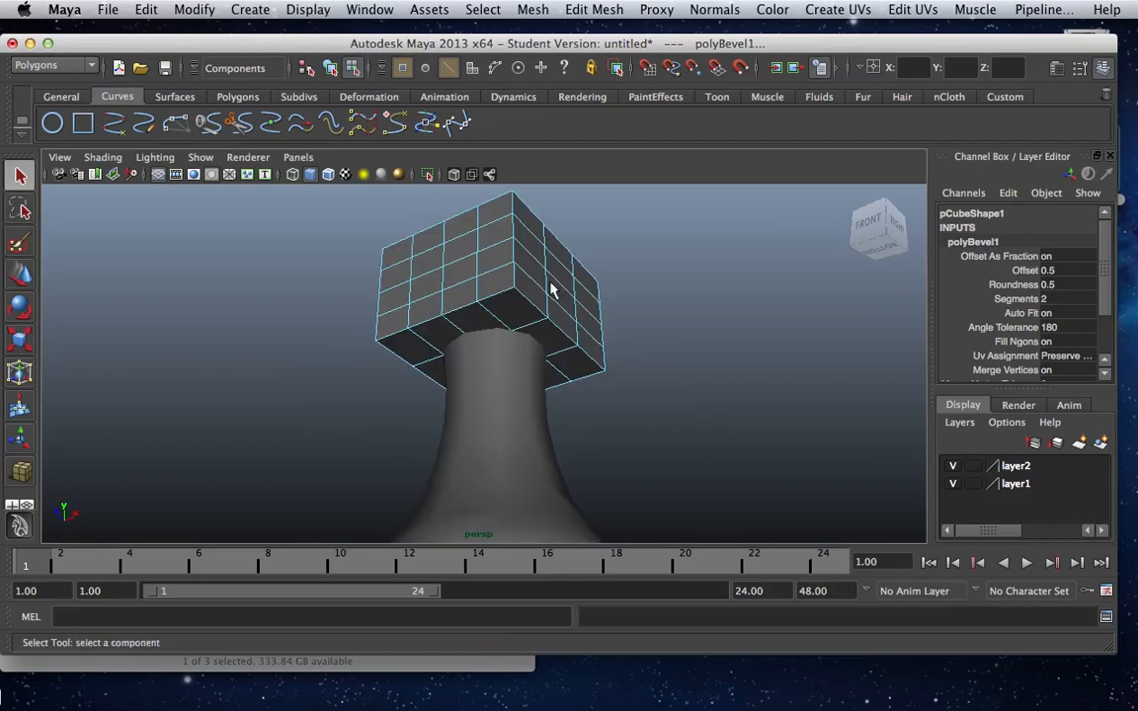
double_click(499, 303)
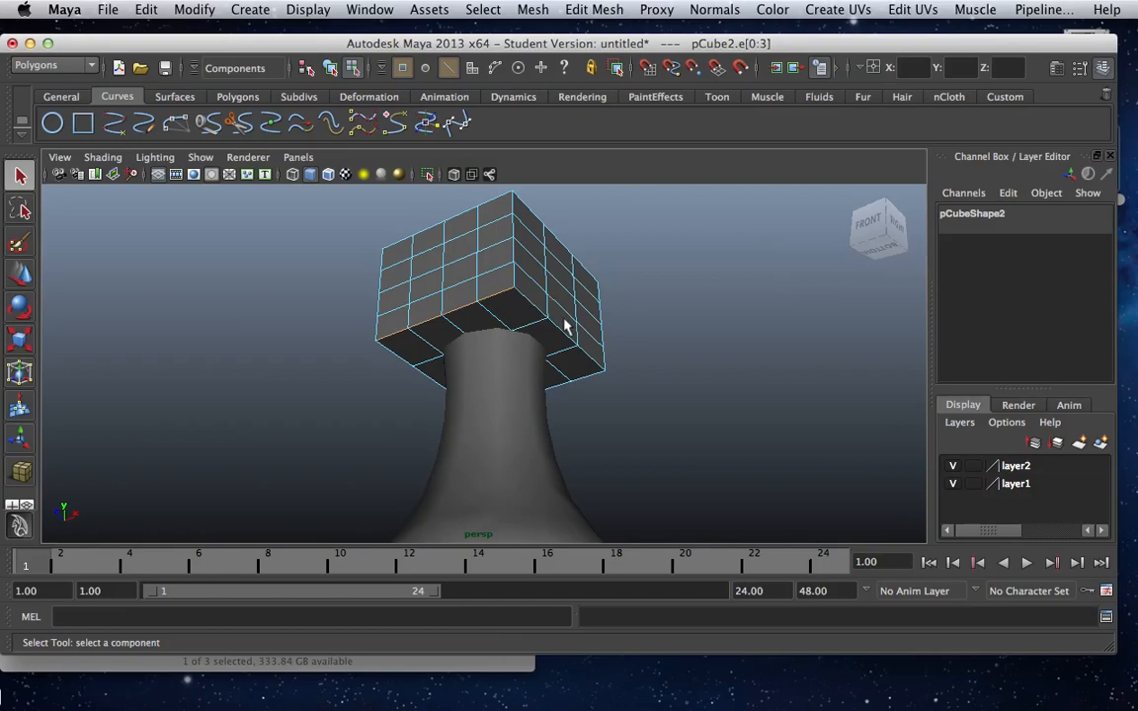
shift+double_click(536, 314)
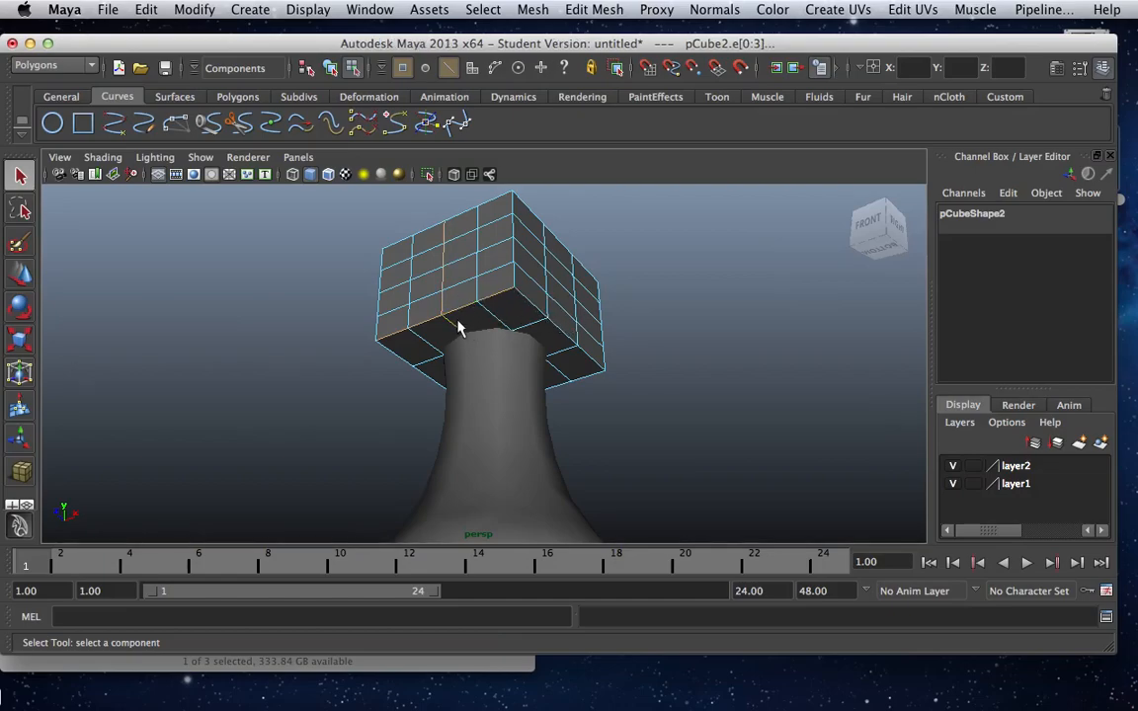
click(578, 345)
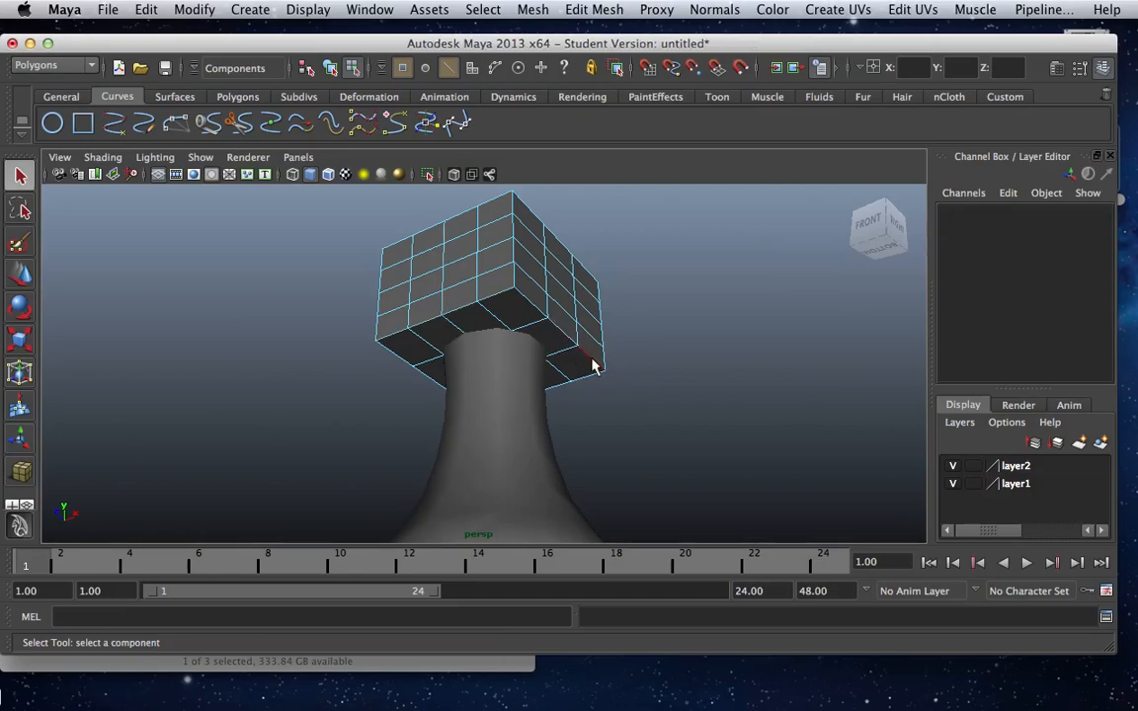
Select all the border edges around the upper cube's bottom face.
click(591, 363)
double_click(591, 382)
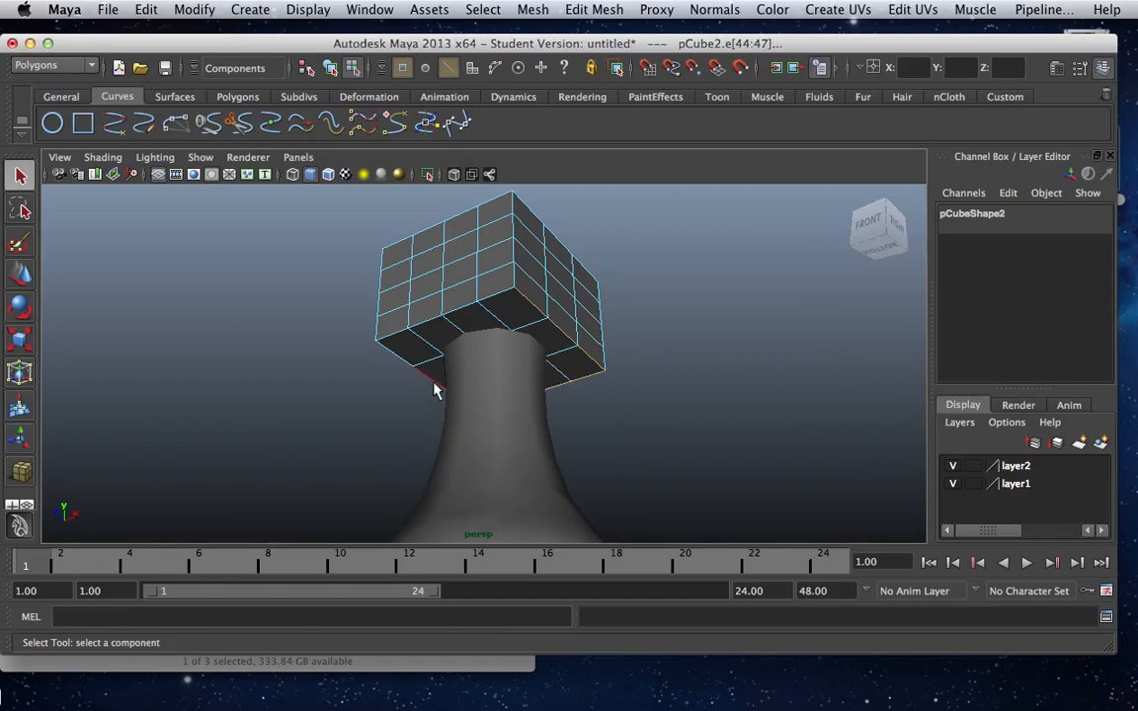
click(398, 339)
shift+click(441, 324)
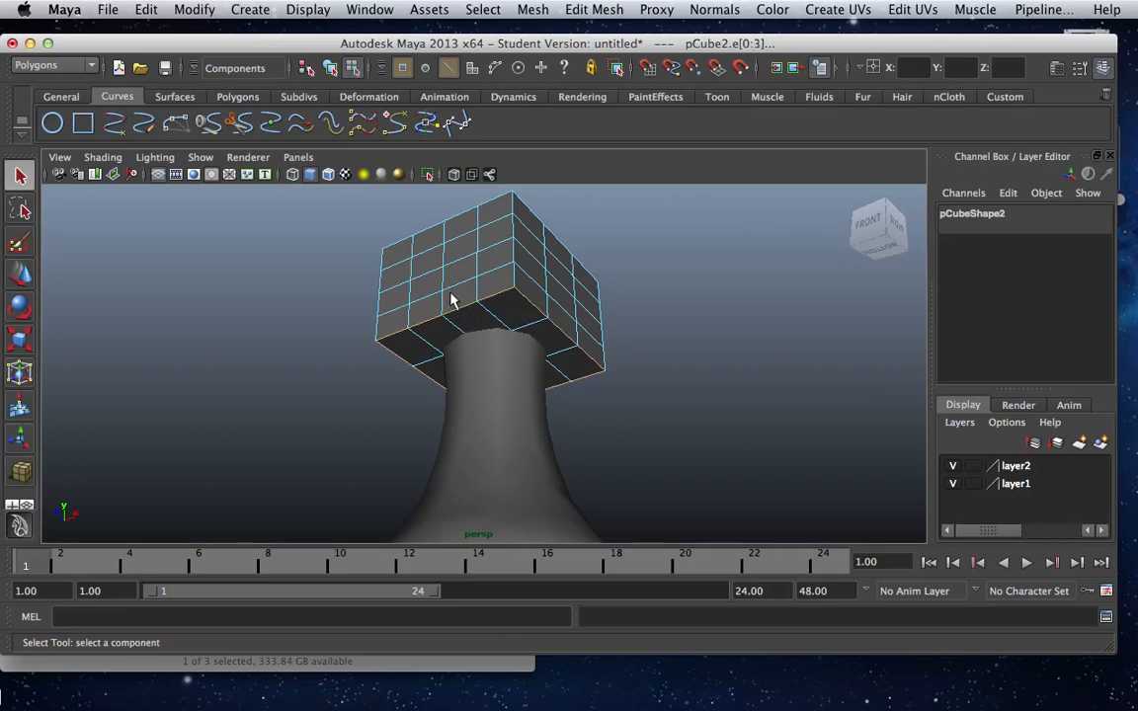
Bevel the selected edges around the underside of the upper cube.
alt+drag(624, 447, 636, 423)
click(586, 12)
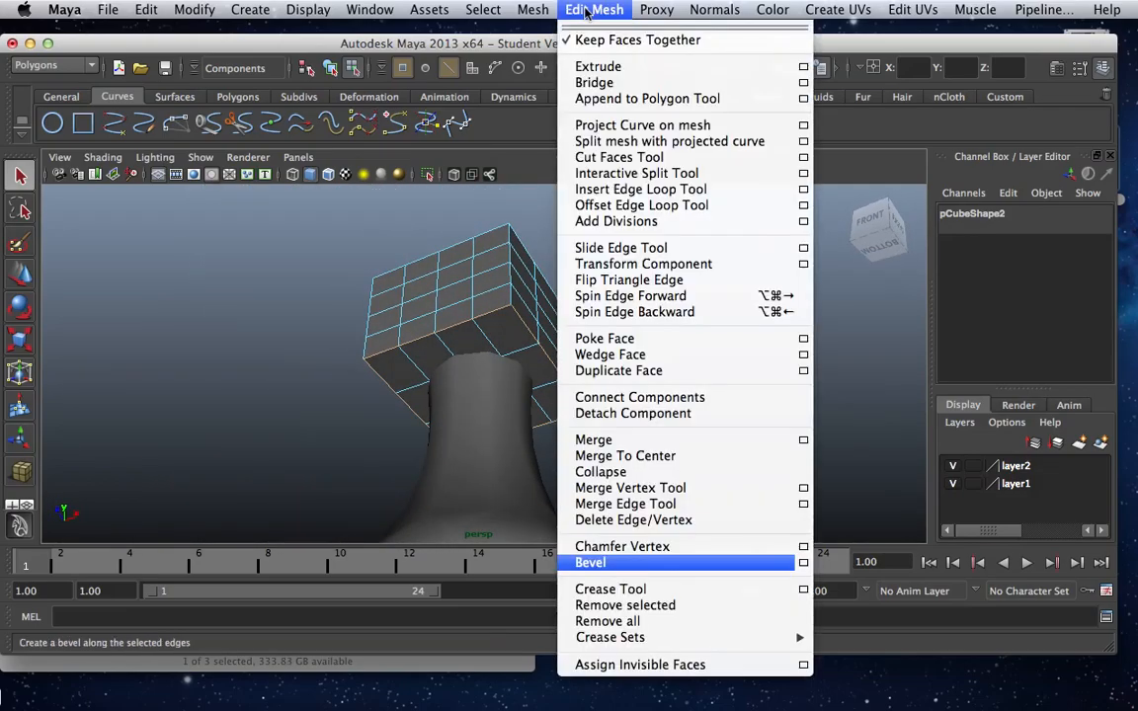
click(595, 562)
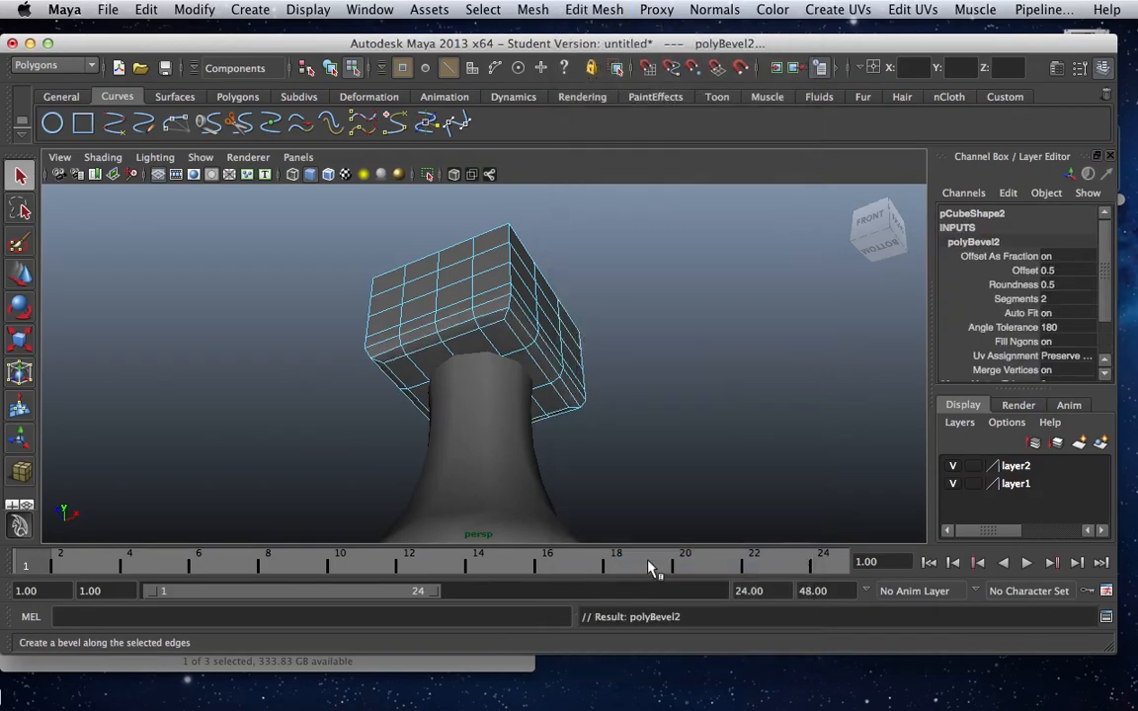
Return to whole-object selection and select the upper cube, the leg and the base cube together.
scroll(600, 412, down, 5)
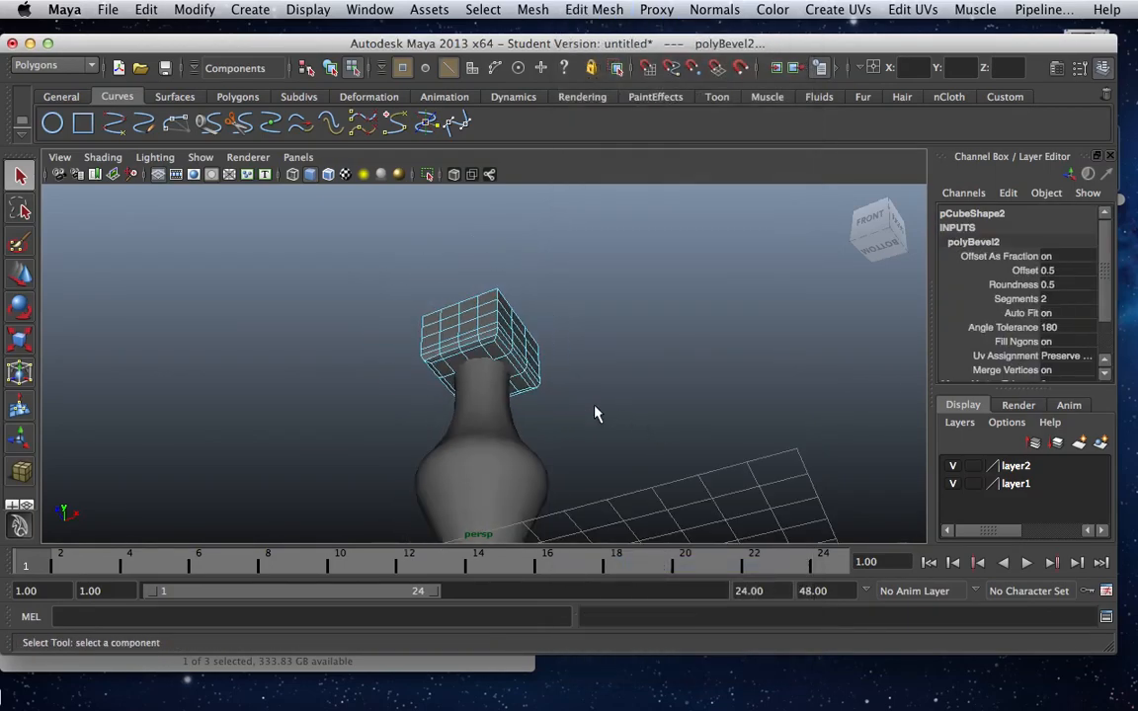
alt+drag(589, 407, 588, 446)
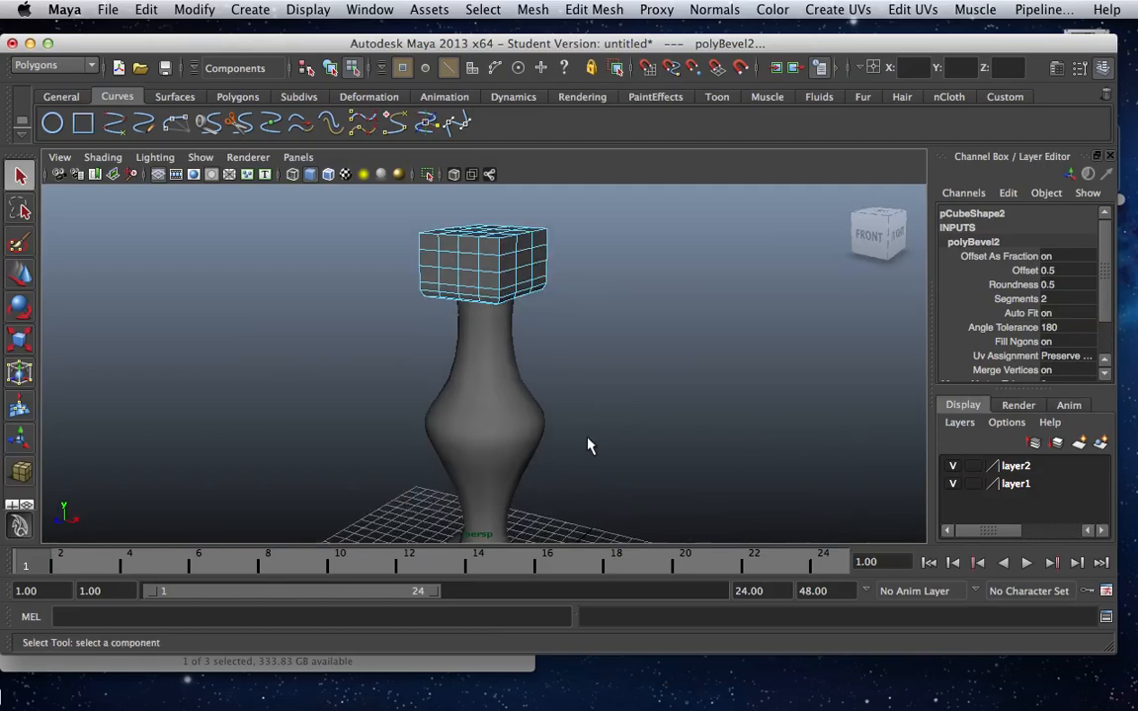
scroll(588, 445, down, 3)
drag(383, 290, 528, 499)
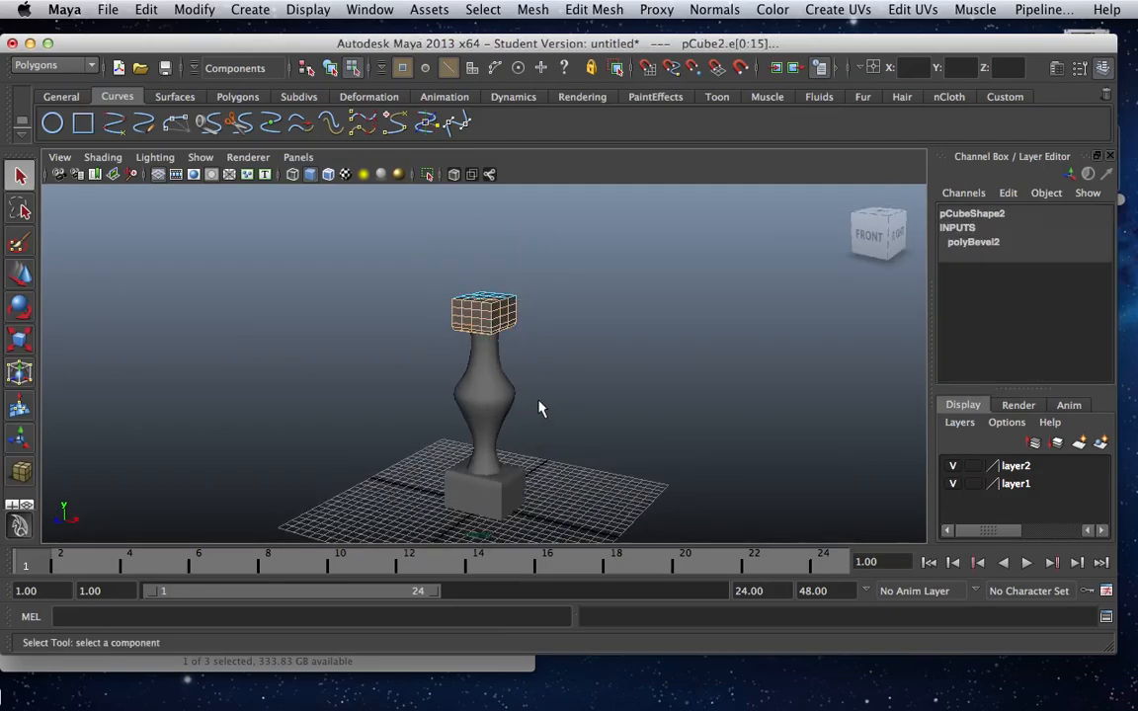
click(307, 70)
click(377, 318)
drag(499, 386, 547, 498)
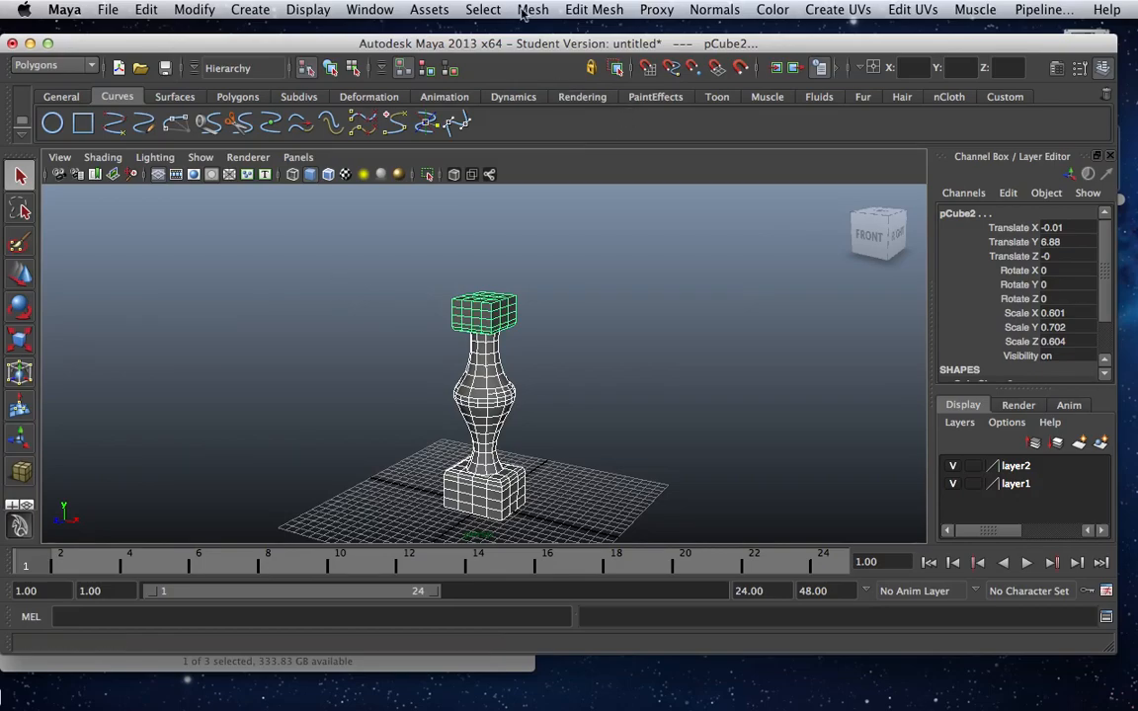
Open the Outliner, group the revolved leg with its two cubes, and expand the group to list its members.
click(392, 9)
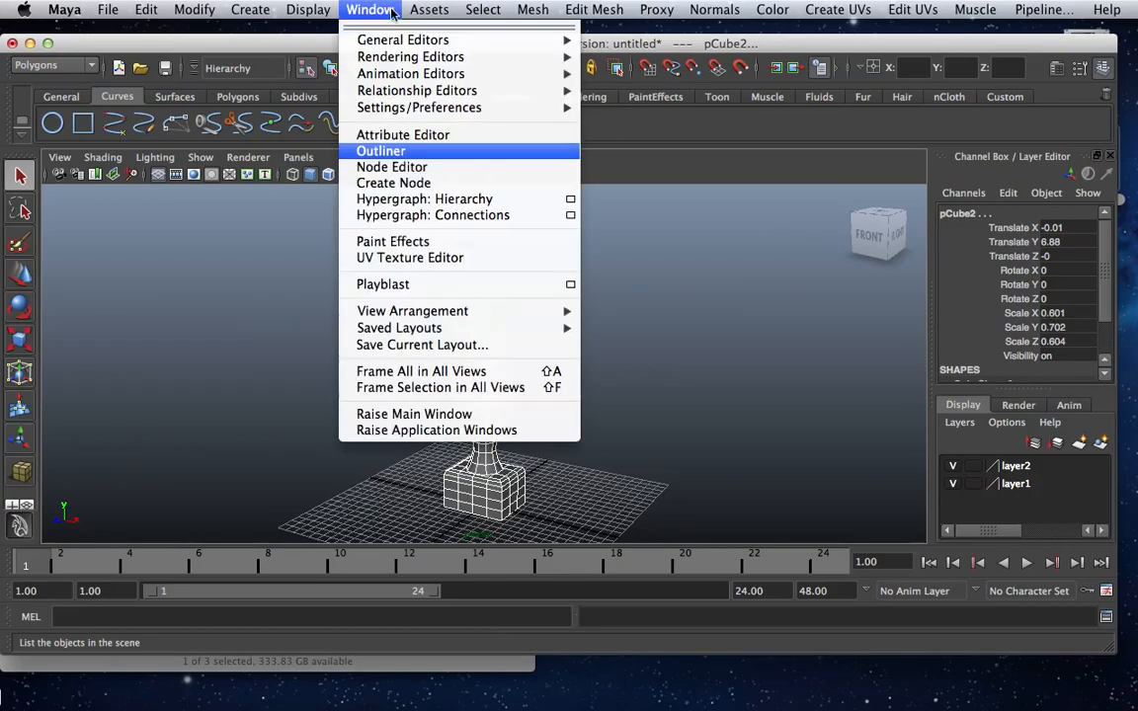
click(438, 151)
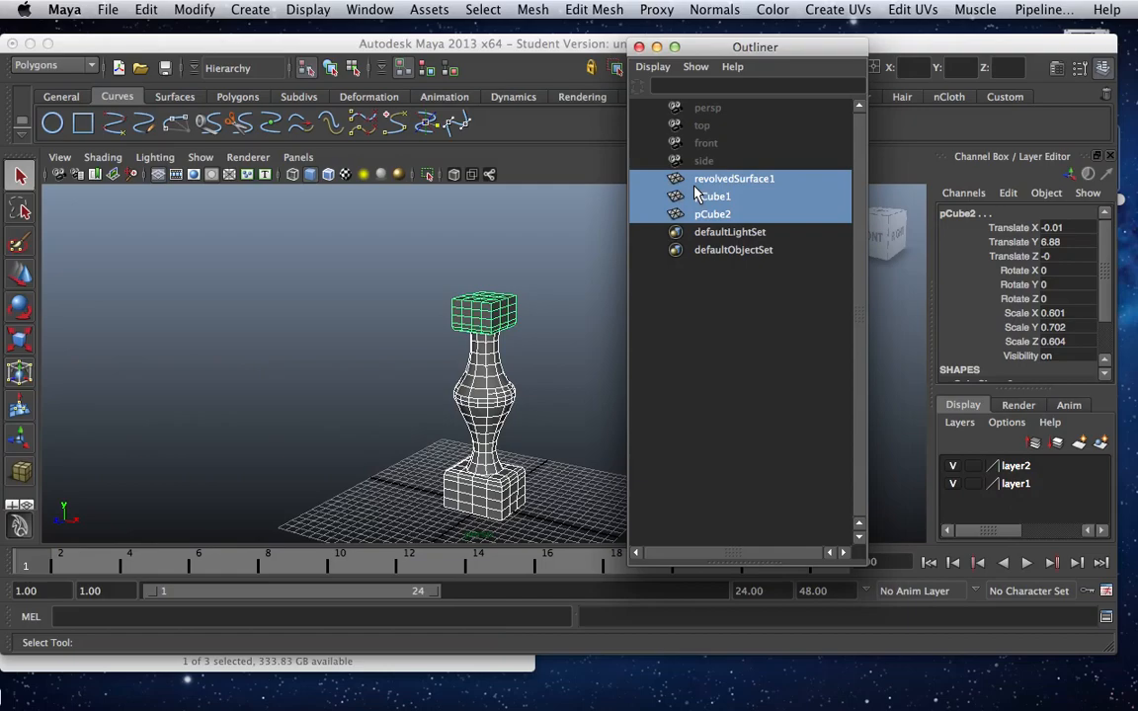
key(ctrl+g)
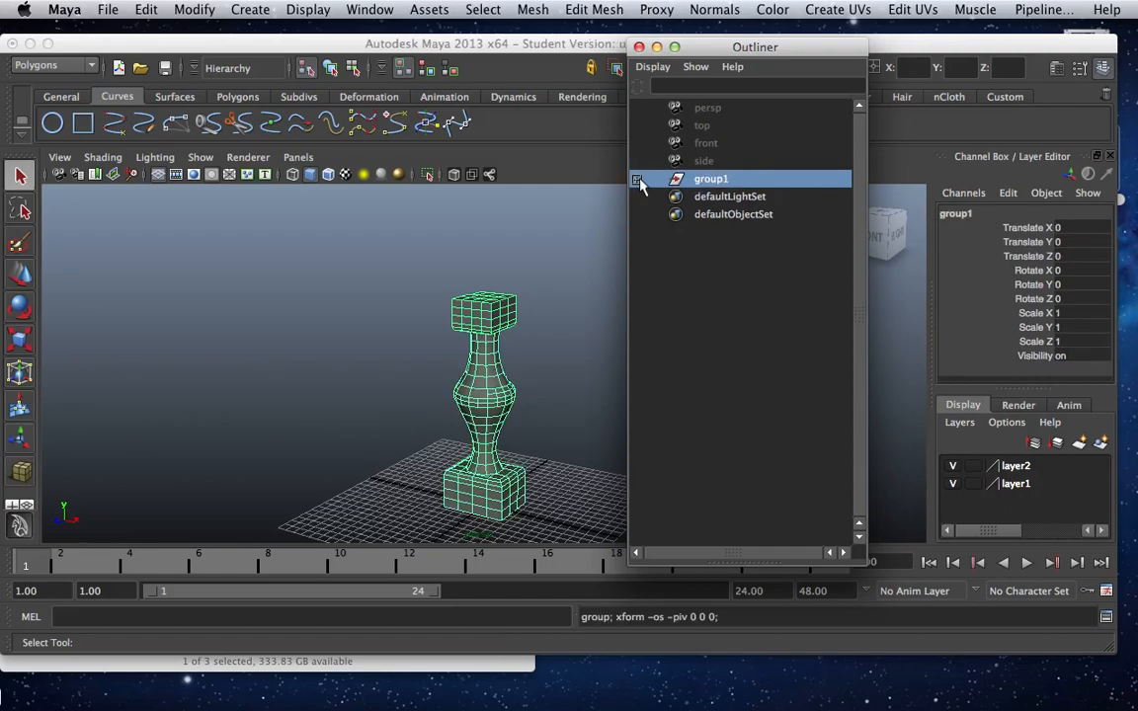
click(637, 179)
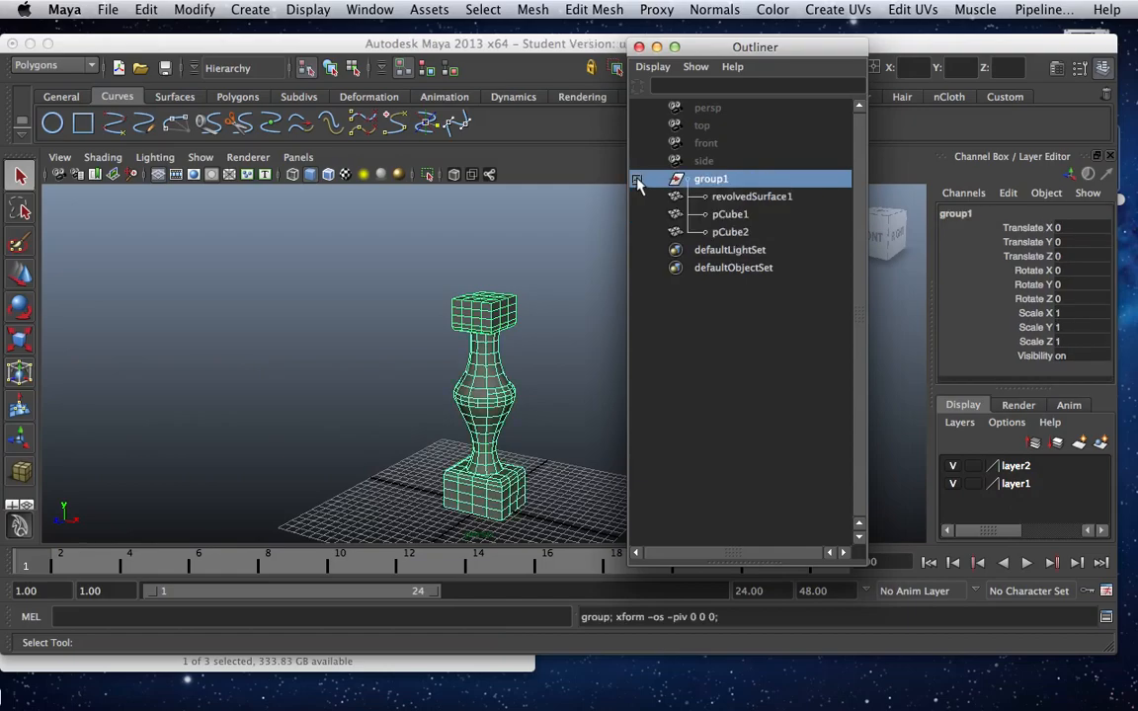
Examine the group's structure in the Hypergraph Hierarchy alongside the Outliner, and close both windows.
click(348, 9)
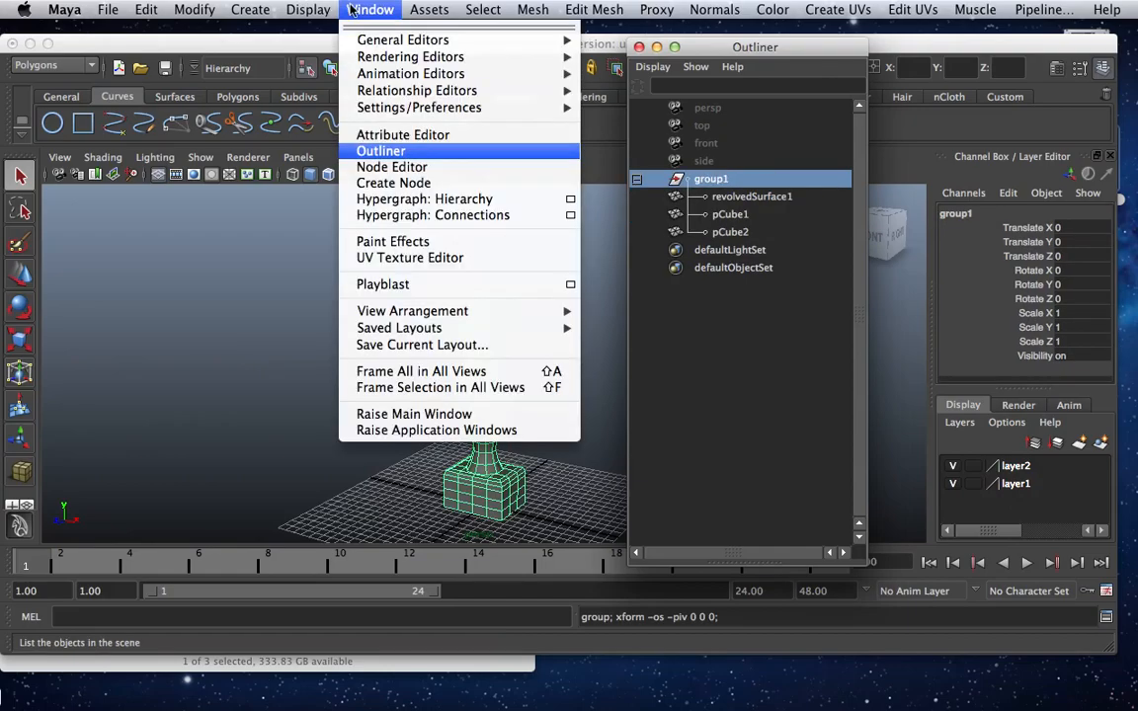
click(405, 200)
drag(516, 248, 549, 91)
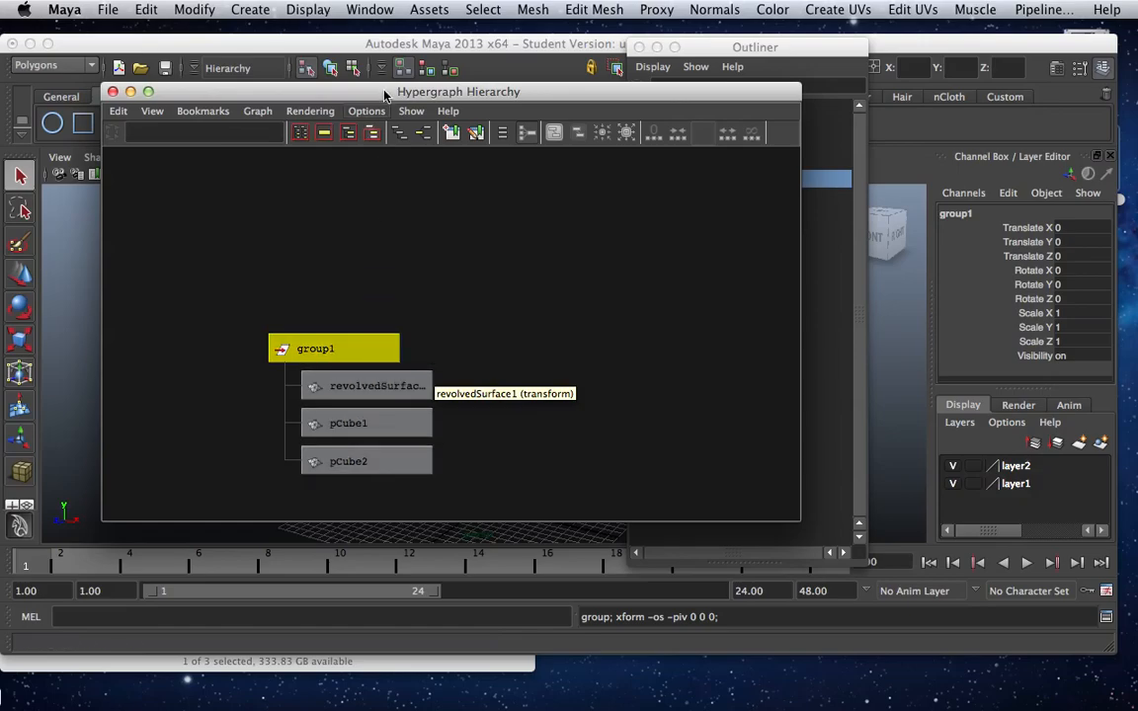
drag(346, 91, 197, 30)
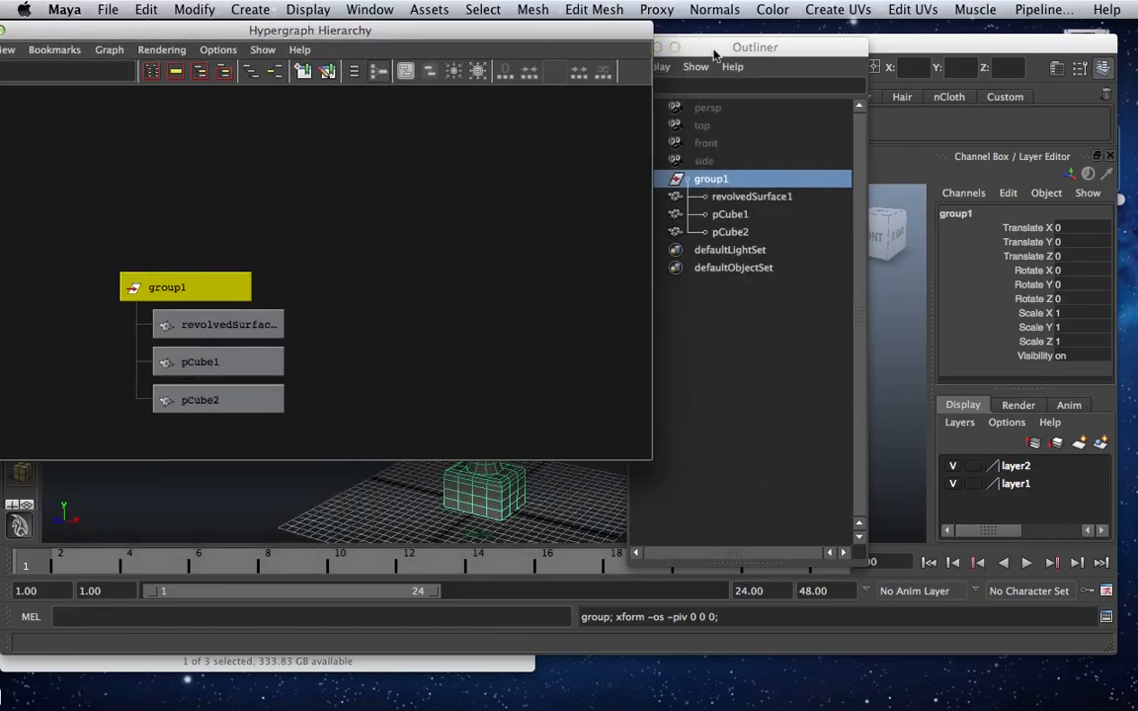
drag(714, 53, 759, 45)
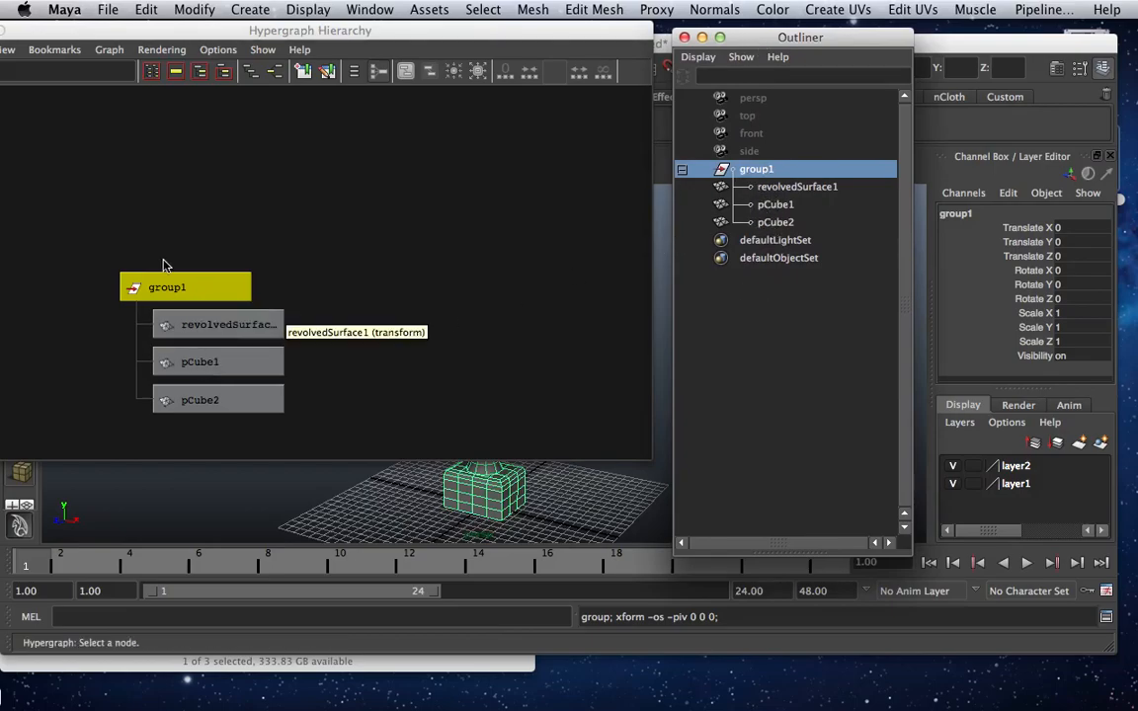
drag(35, 36, 131, 37)
click(61, 33)
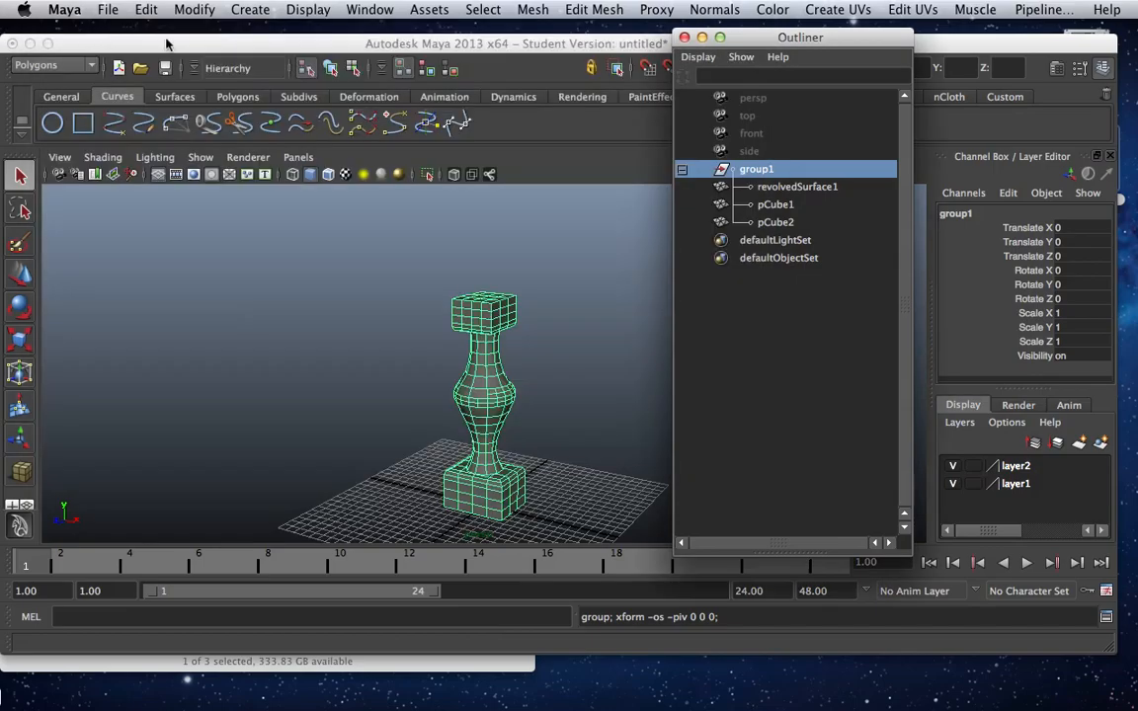
click(681, 37)
In the top view, duplicate the leg group and move the copy along X to about 6.06.
key(space)
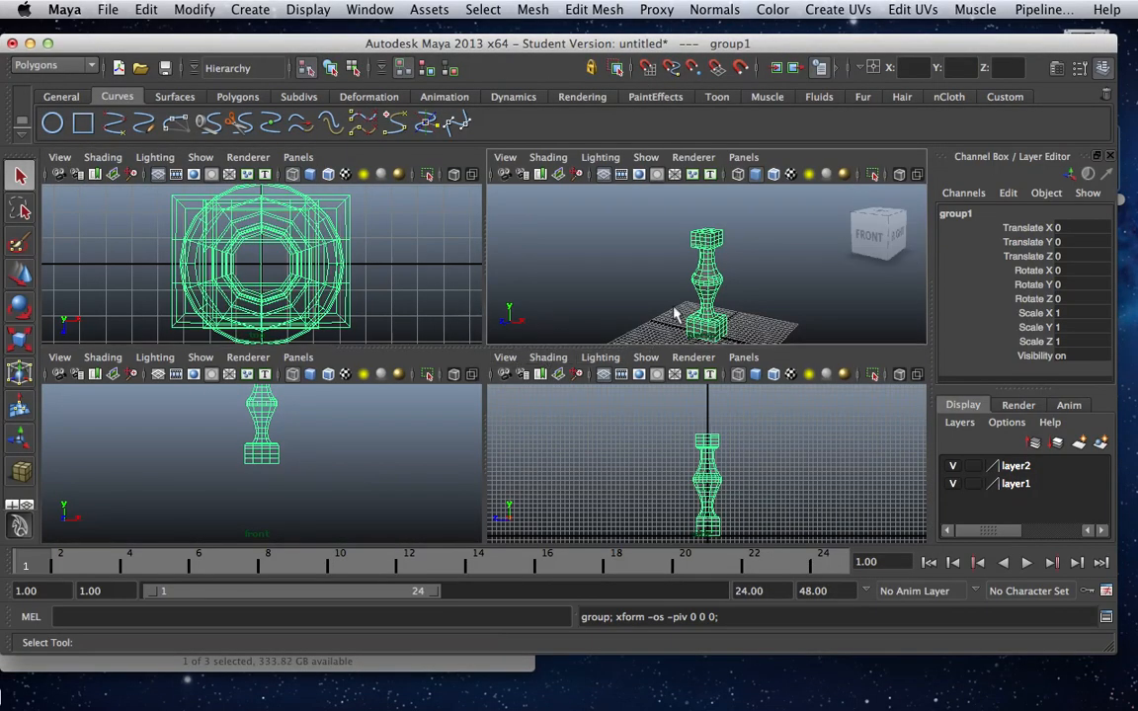
scroll(675, 314, down, 3)
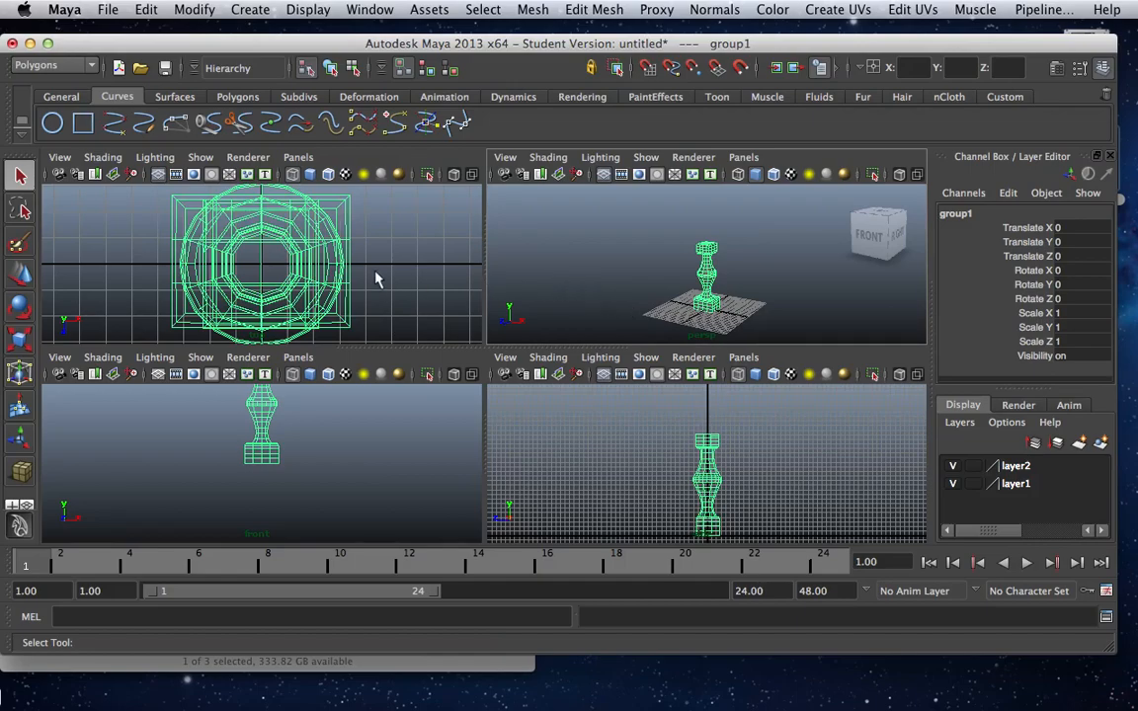
key(space)
scroll(395, 295, down, 5)
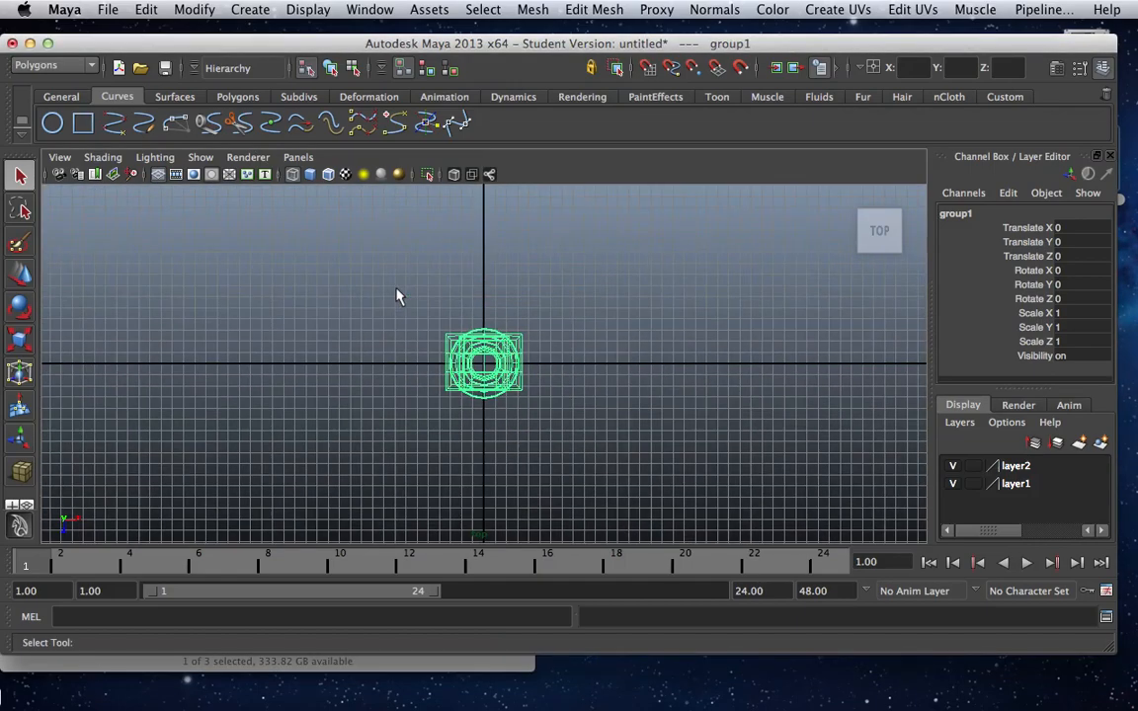
scroll(397, 296, down, 1)
click(420, 331)
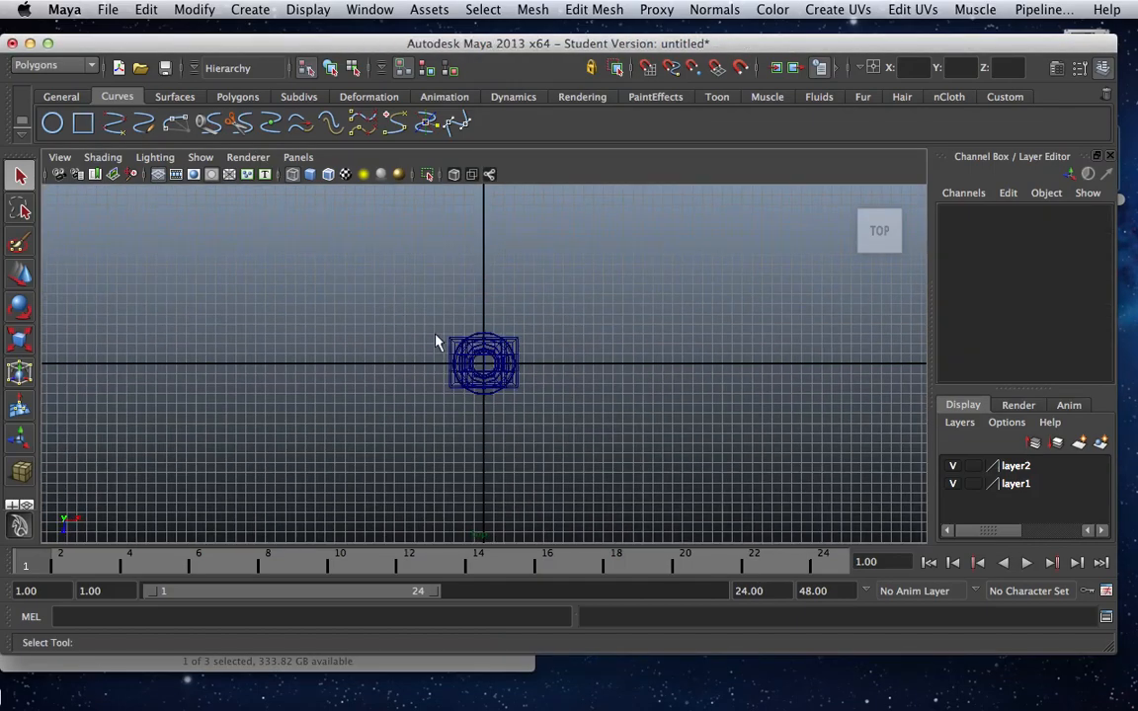
click(502, 391)
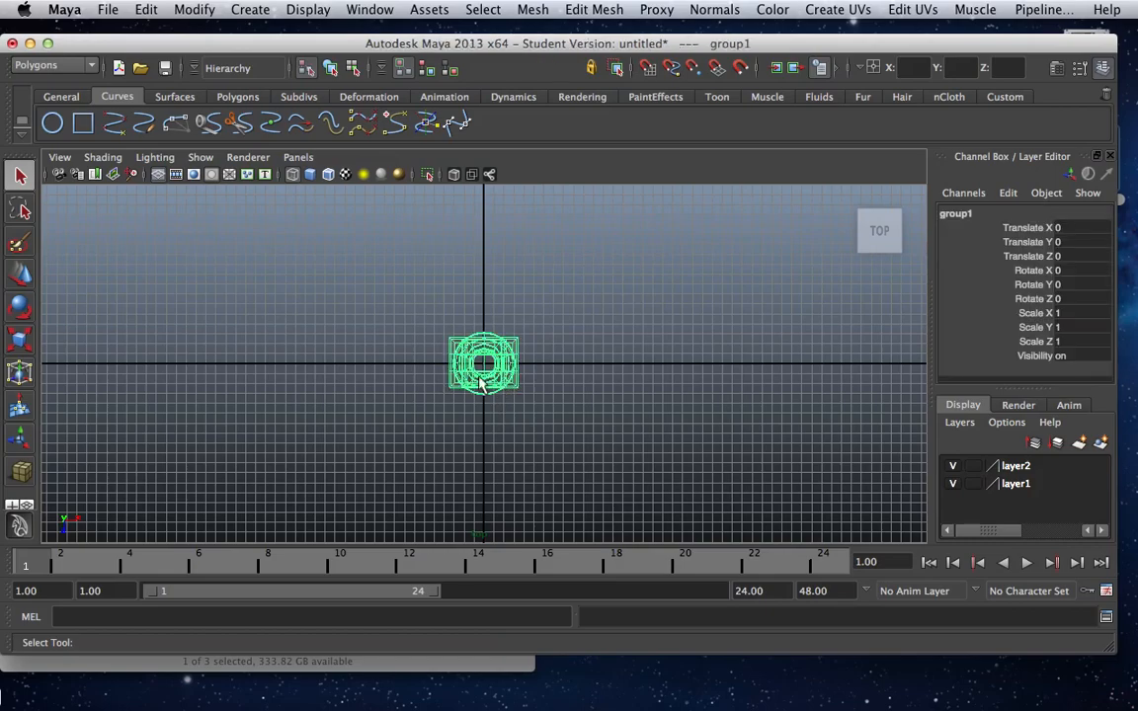
key(super+d)
key(w)
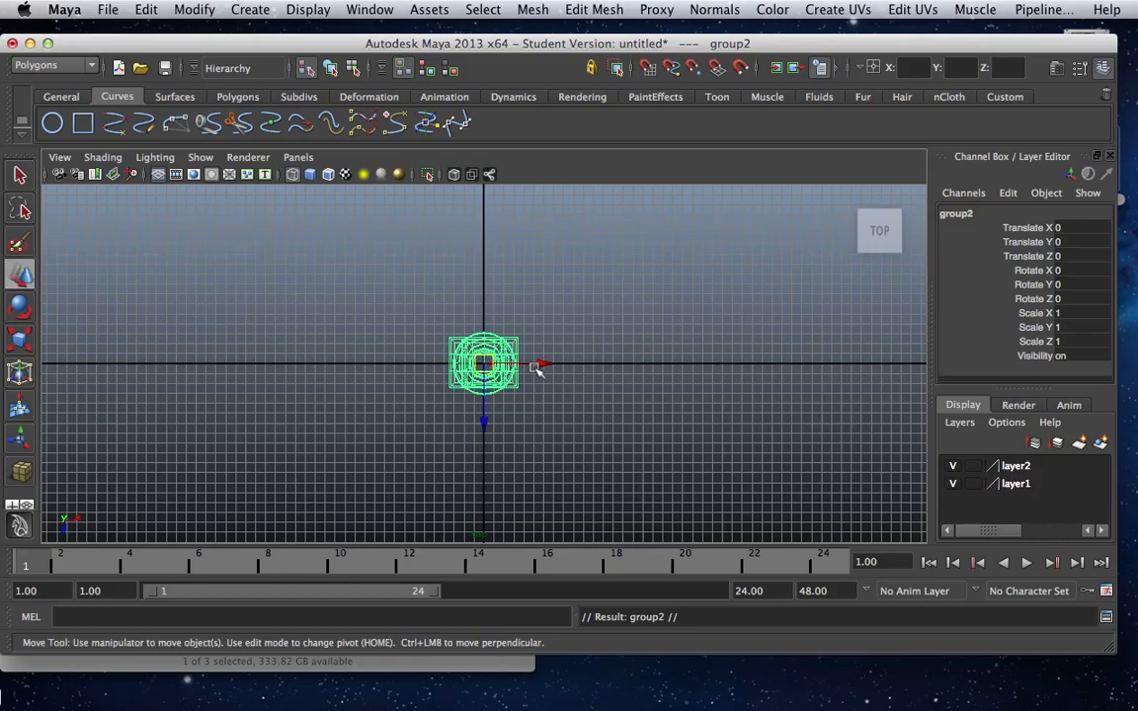
drag(544, 365, 724, 368)
Select both leg groups, duplicate them, and move the copies along Z to about 4.45.
drag(393, 318, 805, 403)
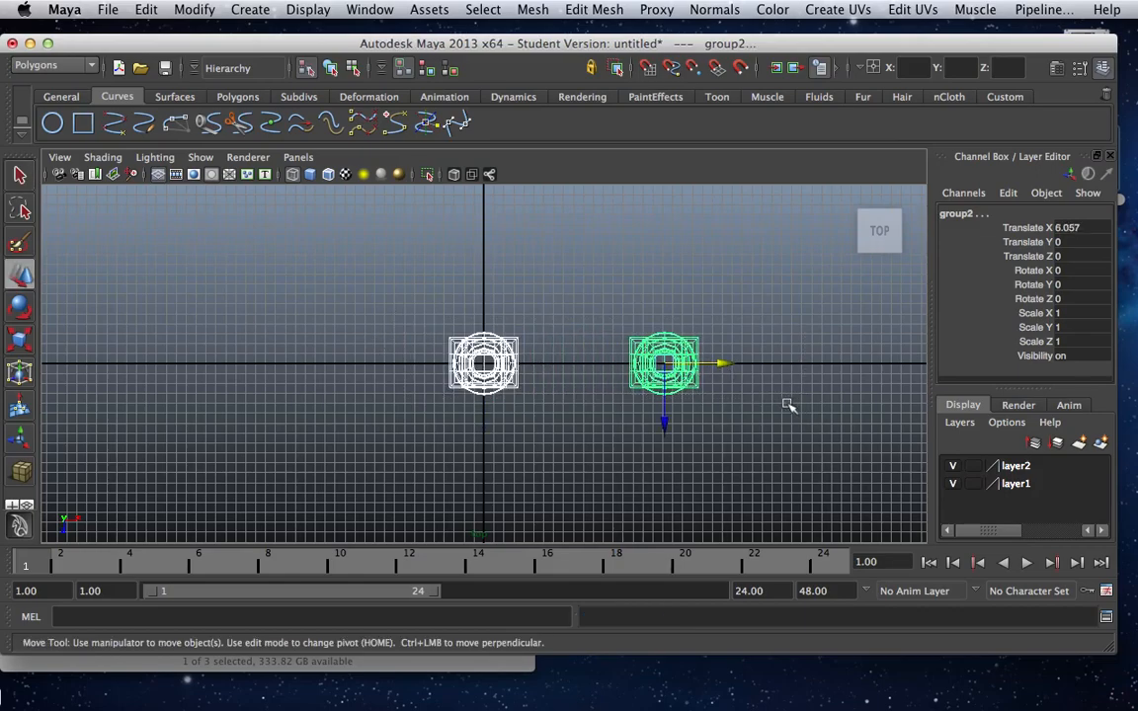
key(ctrl+d)
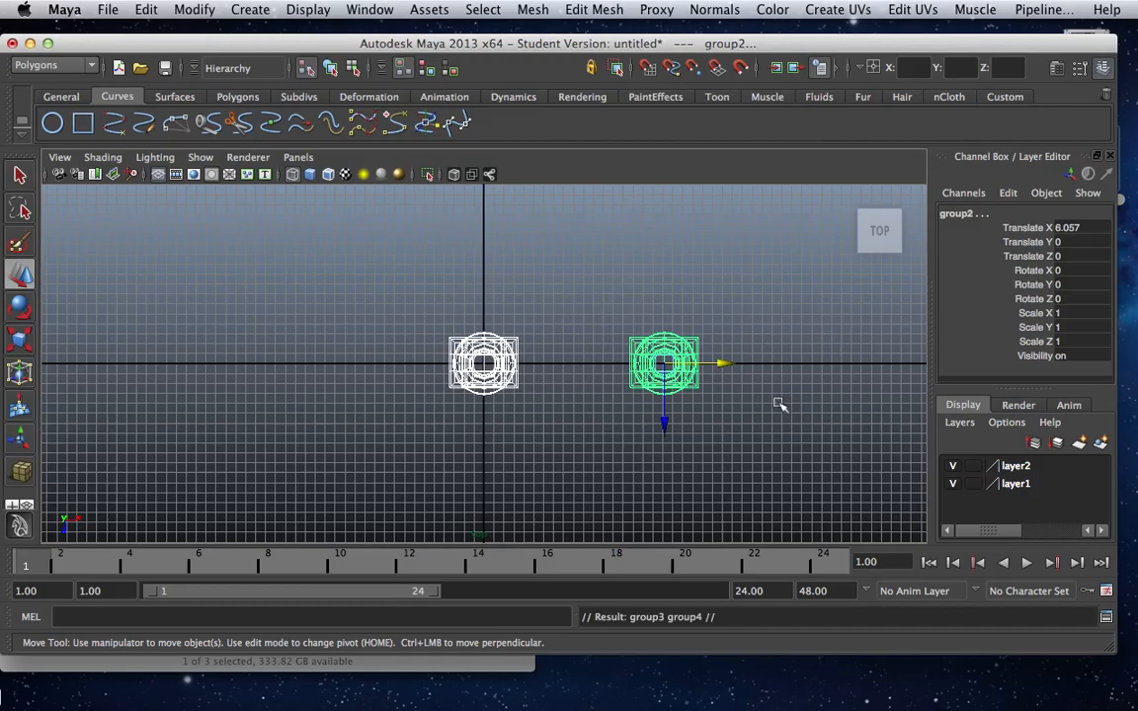
drag(664, 427, 685, 564)
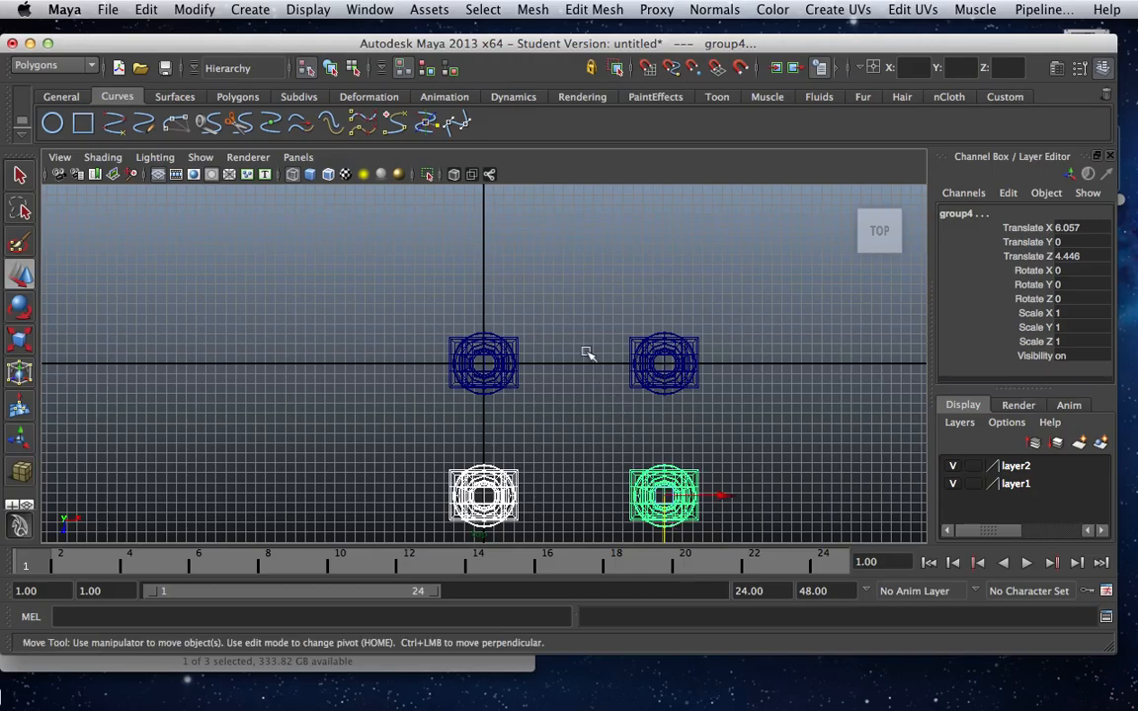
In the perspective view, draw a polygon cube around the four legs, about 10.6 wide, 1.9 high and 13 deep.
key(space)
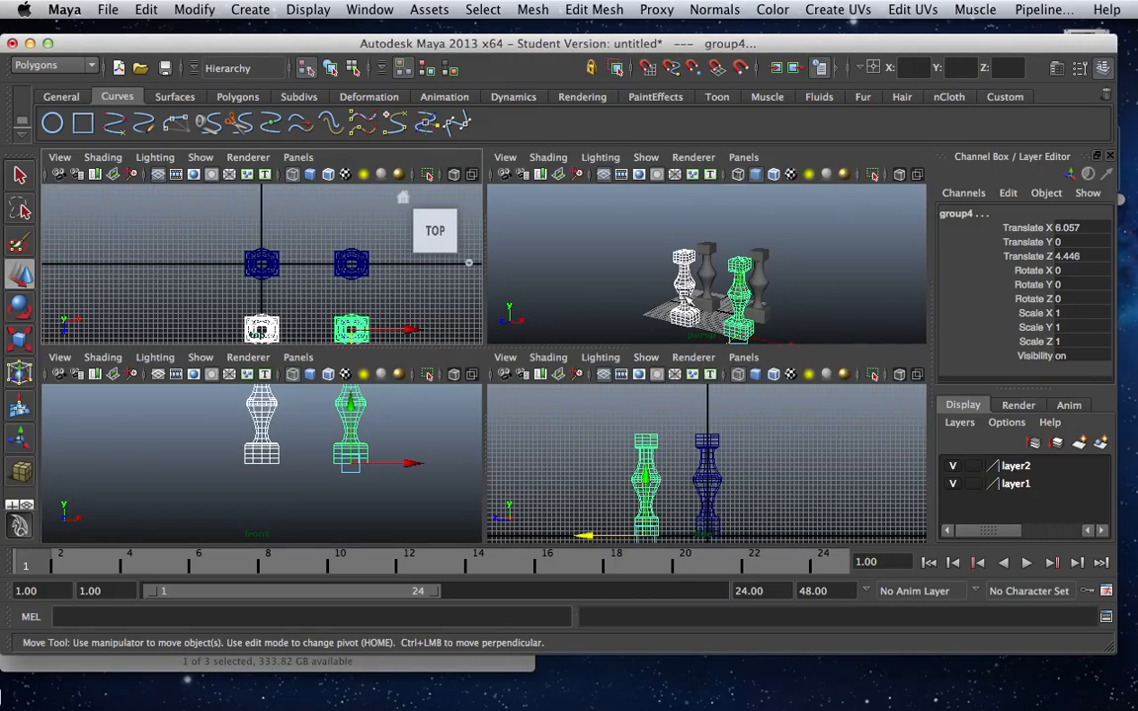
key(space)
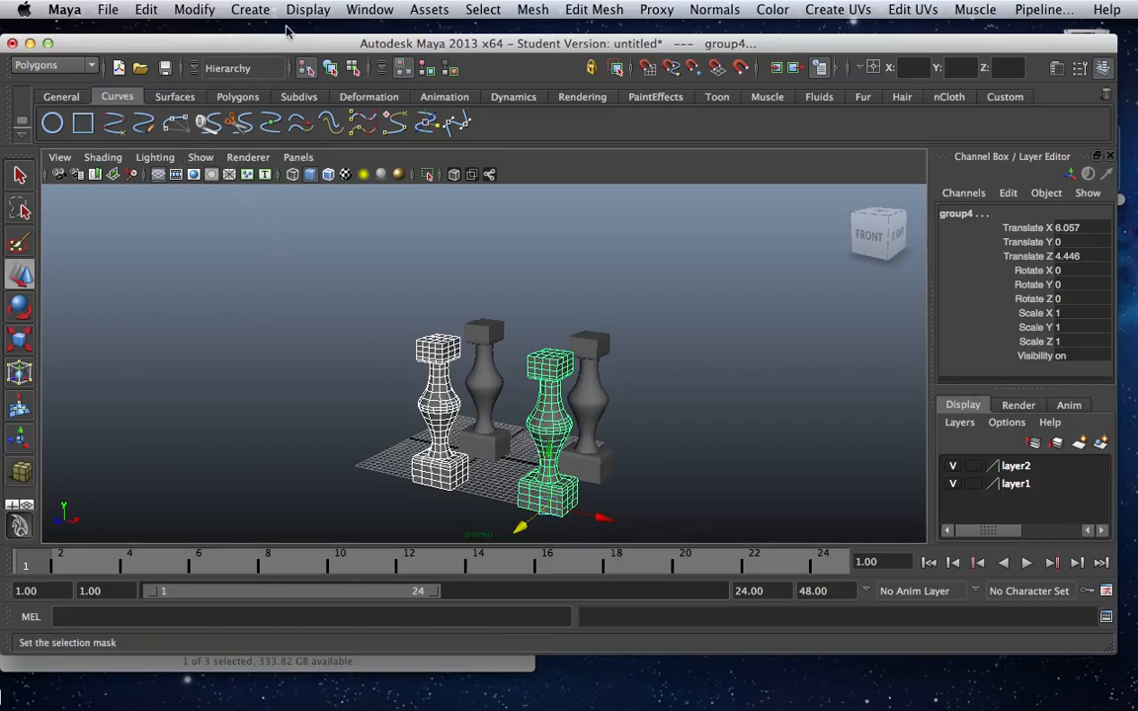
click(251, 10)
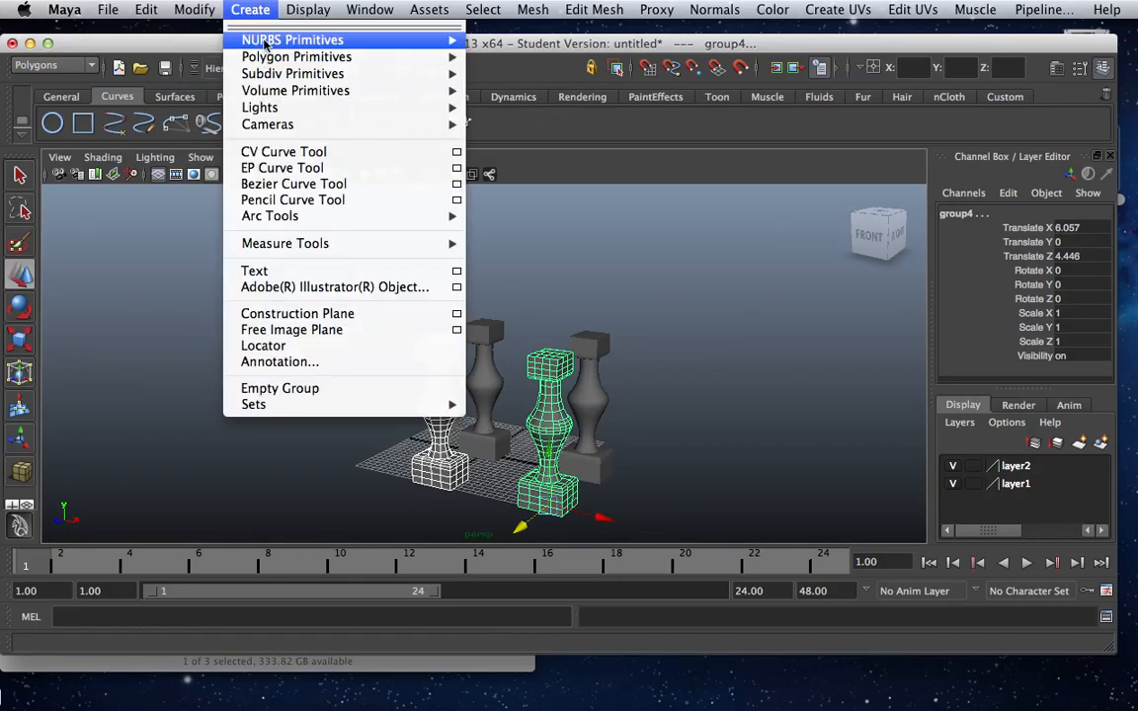
mouse_move(296, 56)
click(543, 85)
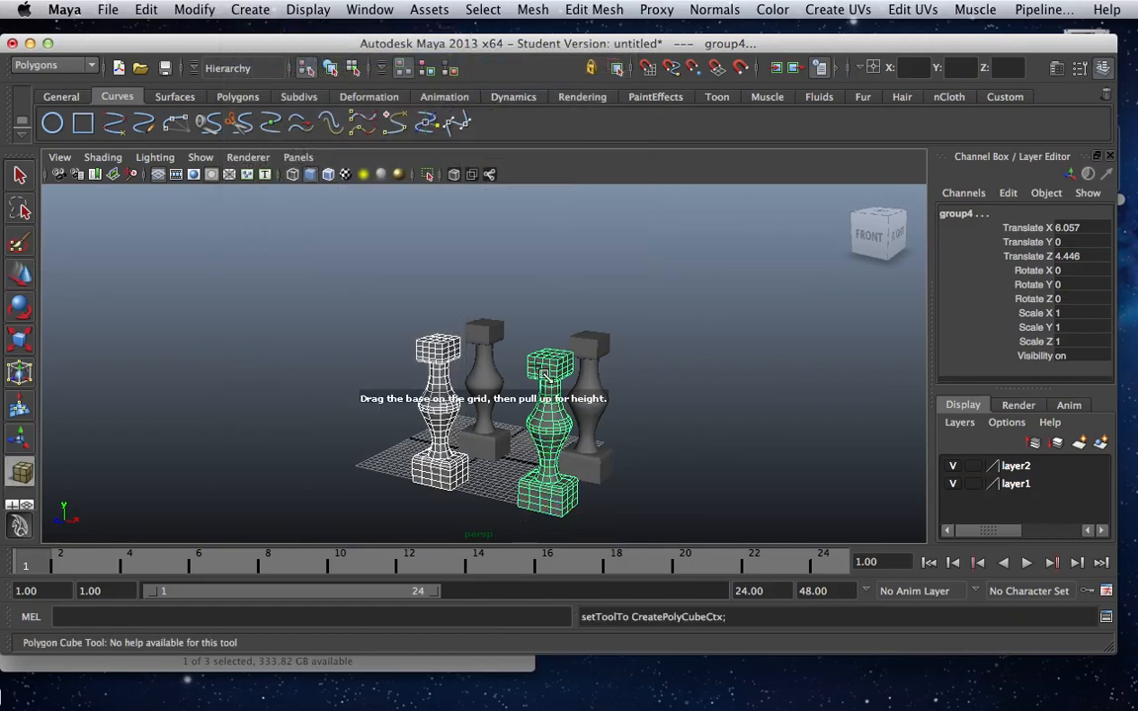
drag(438, 496, 656, 437)
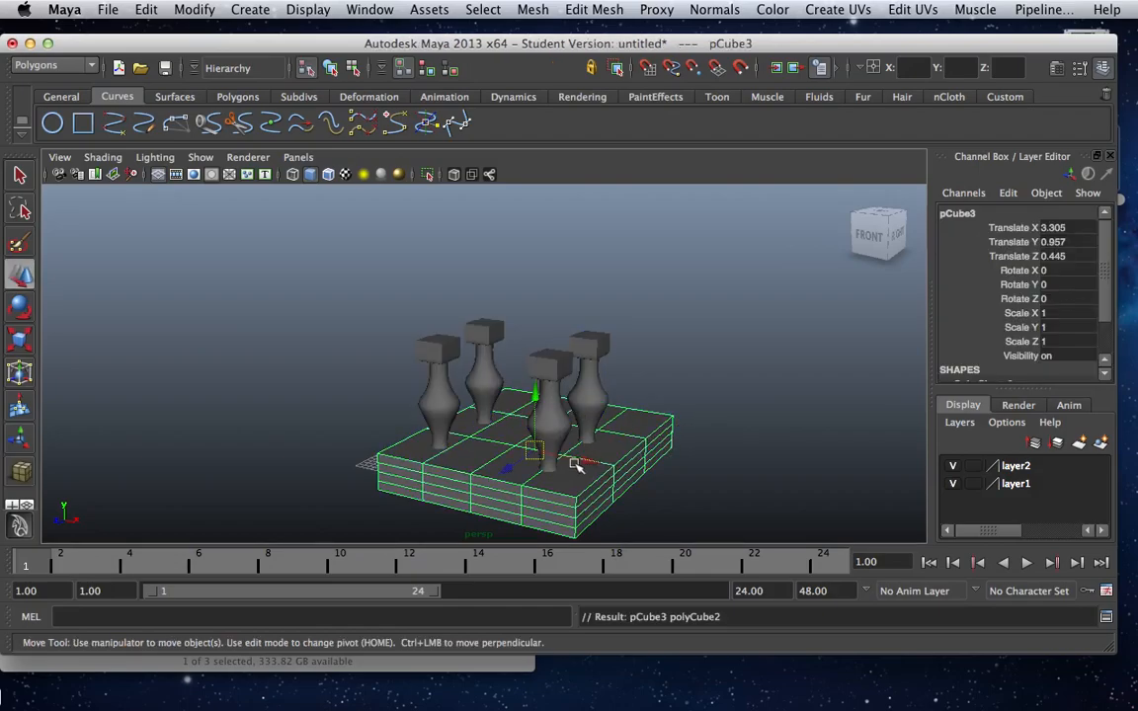
Set the new cube's height to 0.5 and raise it onto the tops of the legs, at Y about 7.43.
drag(1105, 313, 1107, 352)
click(998, 363)
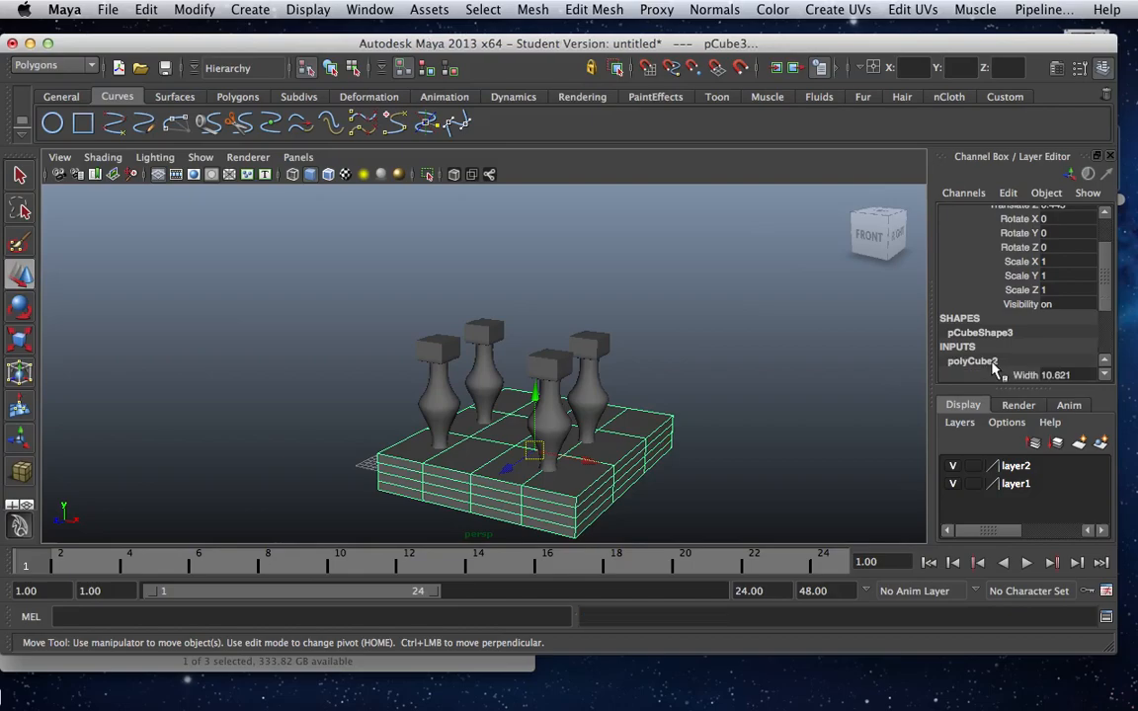
drag(1110, 271, 1110, 303)
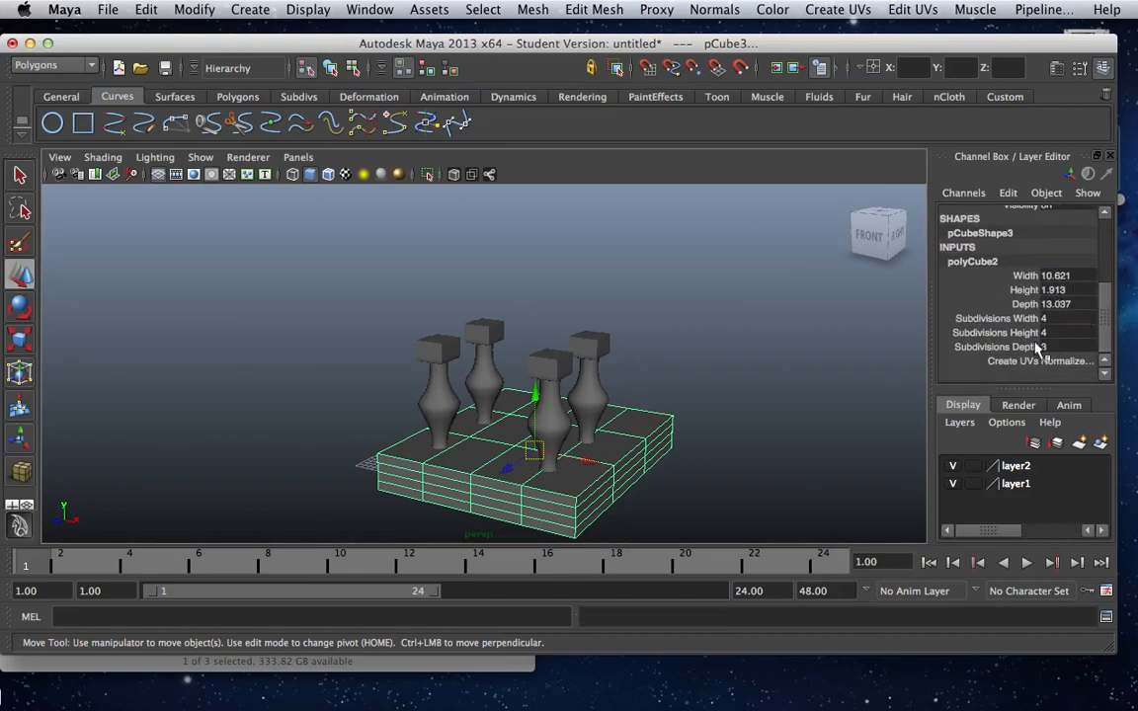
click(1052, 290)
click(1053, 290)
key(BackSpace)
key(Return)
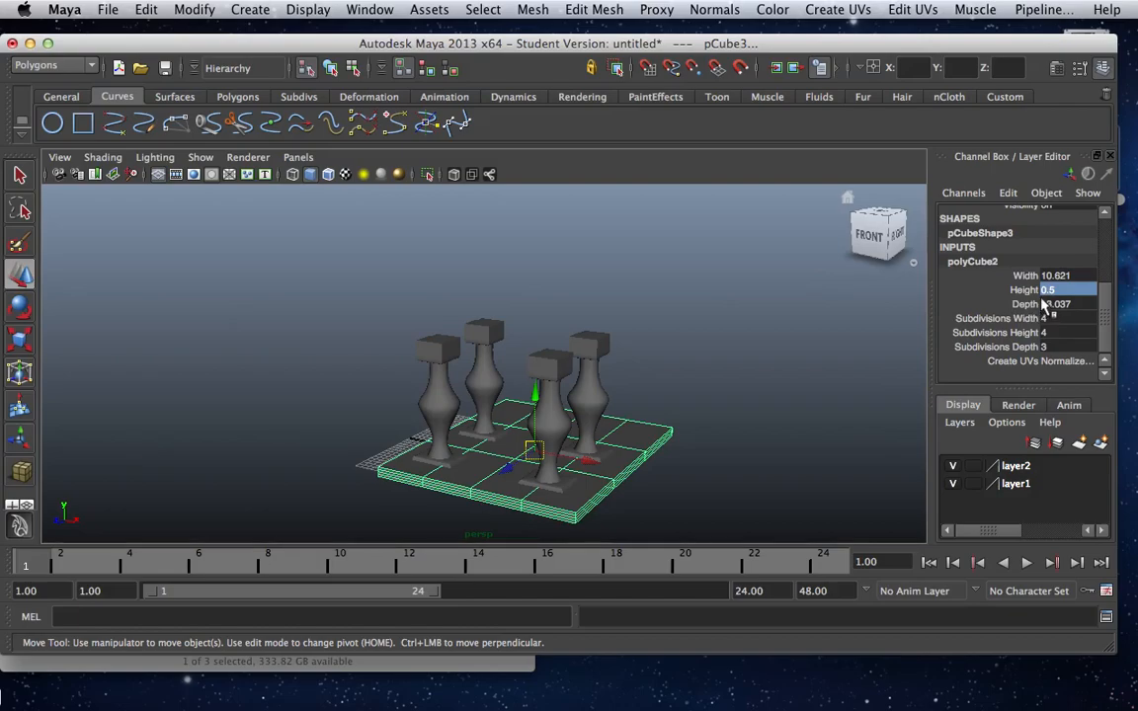
drag(535, 395, 475, 251)
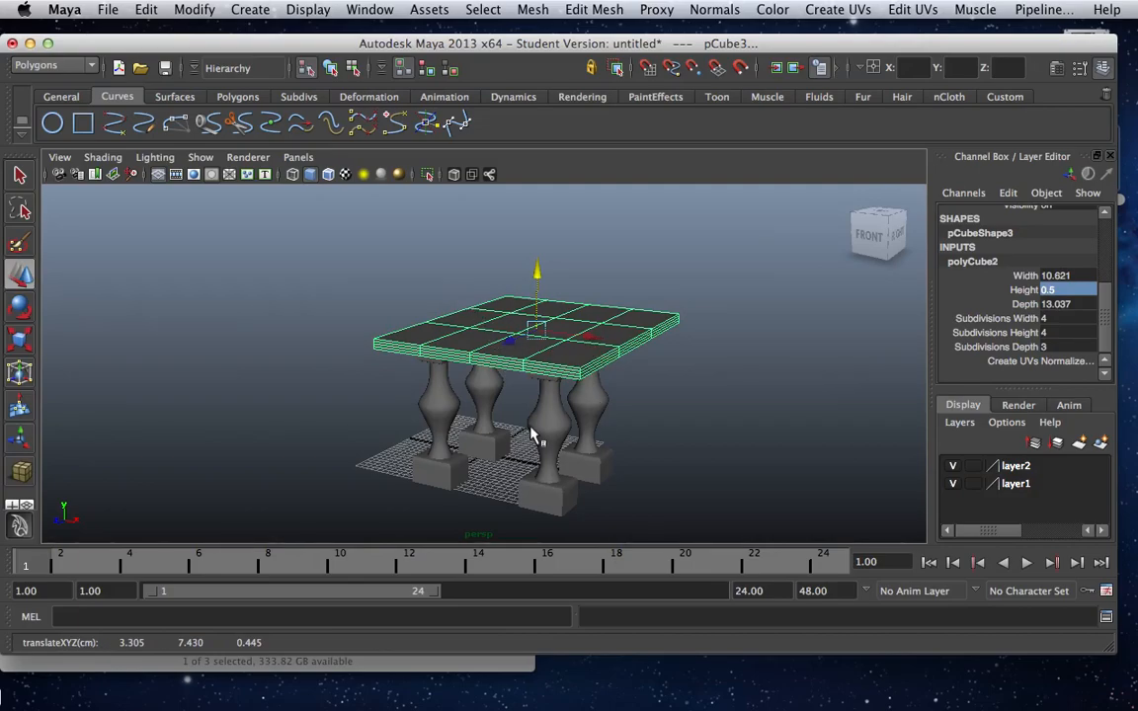
In the top view, shorten the tabletop along Z and centre it over the four legs, at X about 2.88 and Z about 2.14.
key(space)
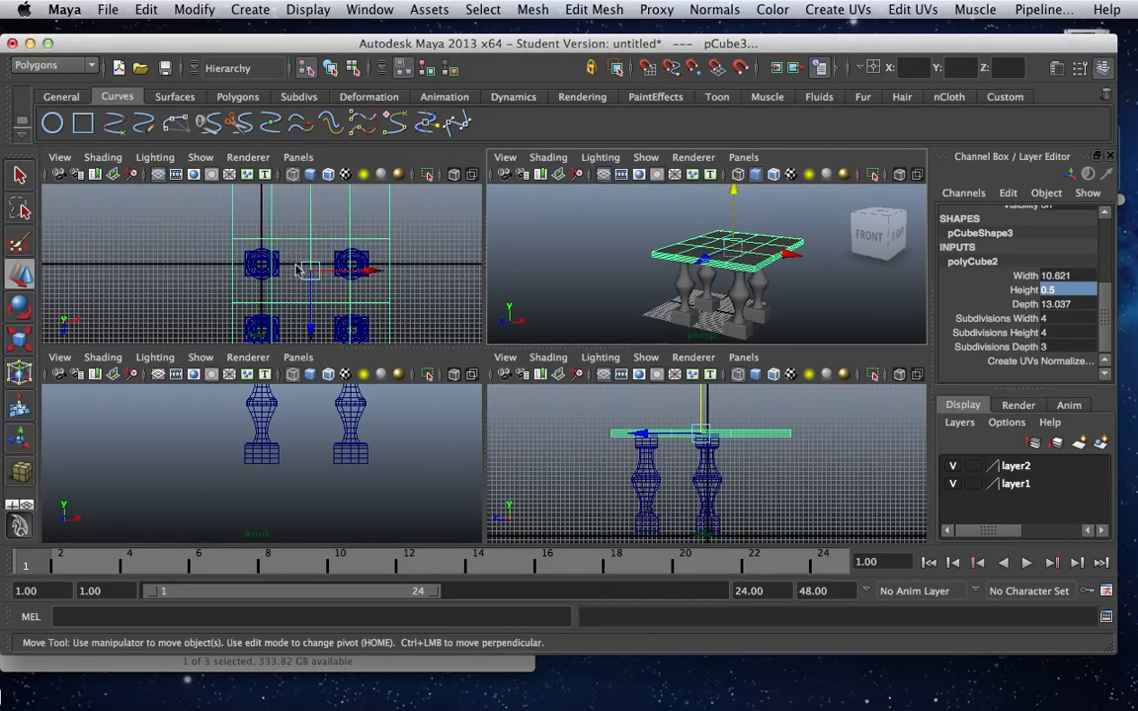
key(space)
scroll(524, 336, down, 3)
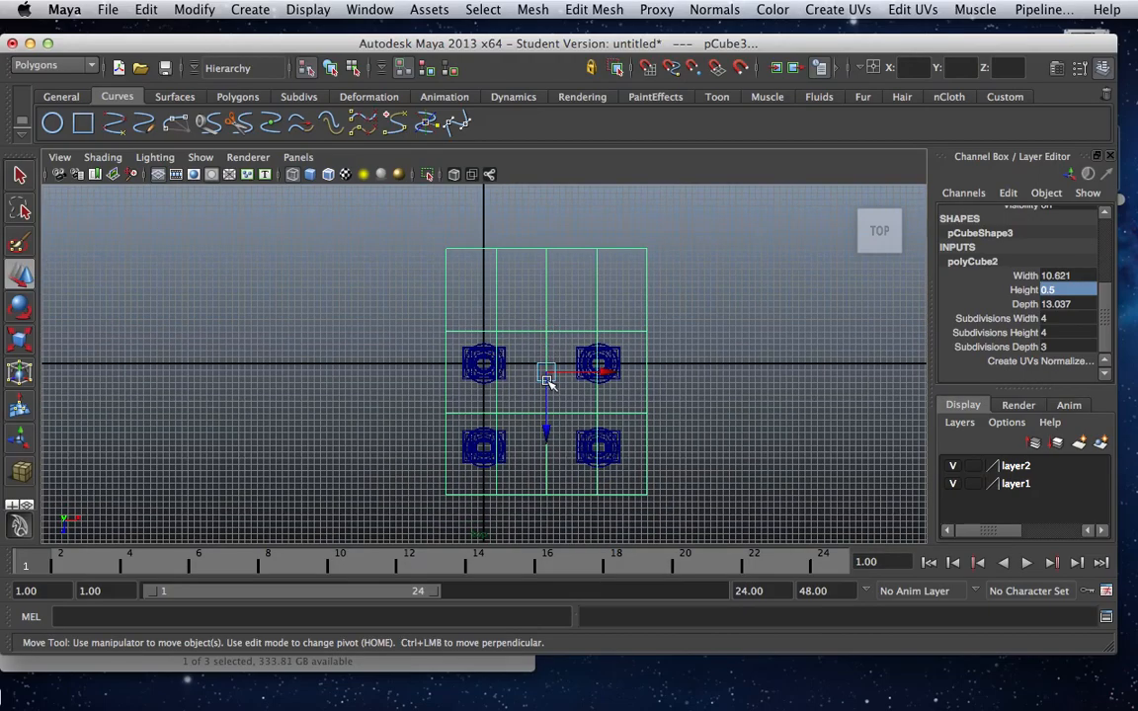
key(r)
mouse_move(547, 453)
mouse_down()
mouse_move(550, 423)
mouse_move(547, 462)
mouse_up()
key(w)
drag(607, 406, 594, 409)
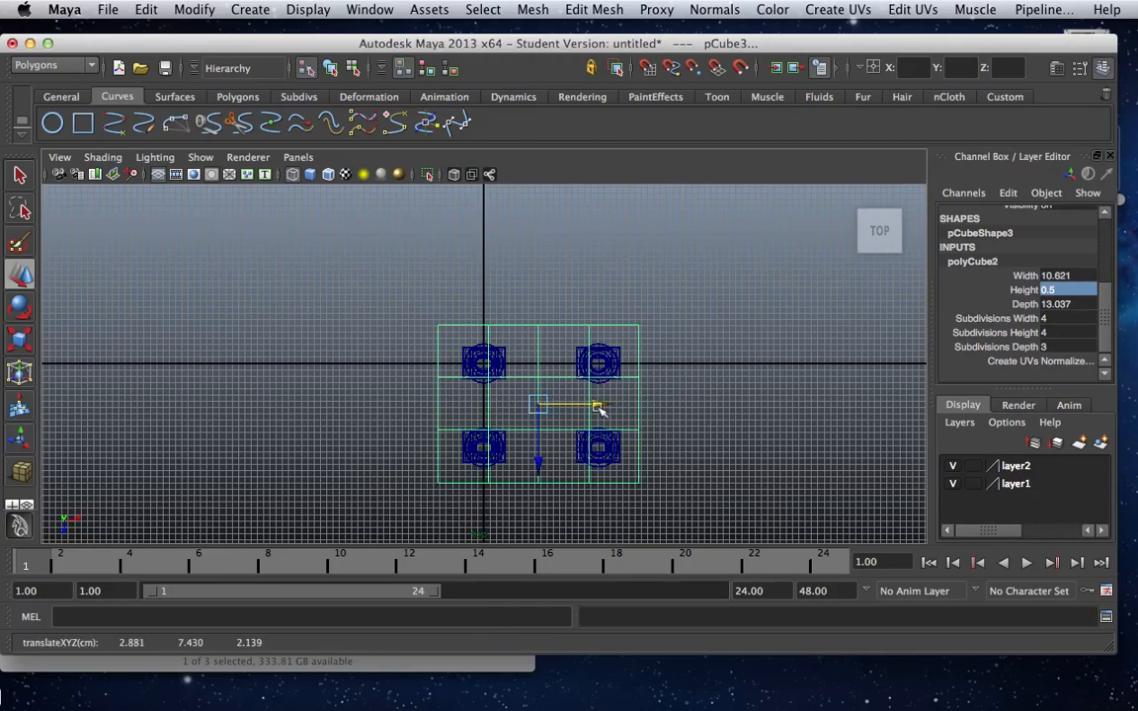
Deselect the tabletop and inspect how it sits on the legs from a low angle in the perspective view.
key(space)
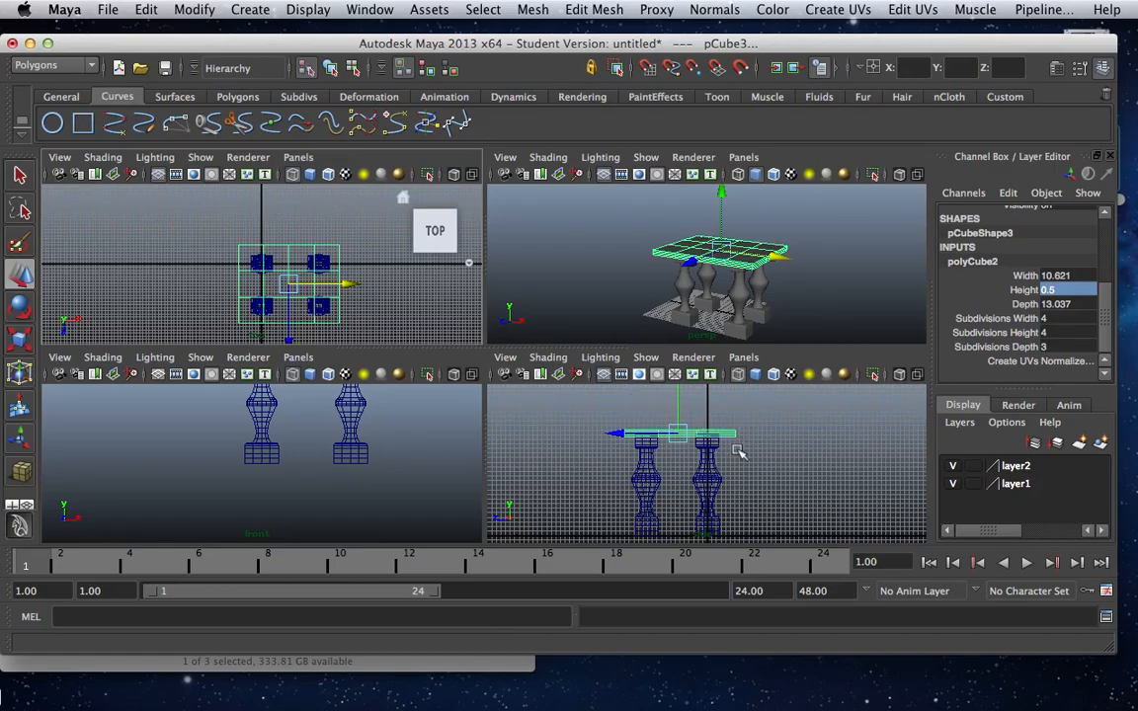
key(space)
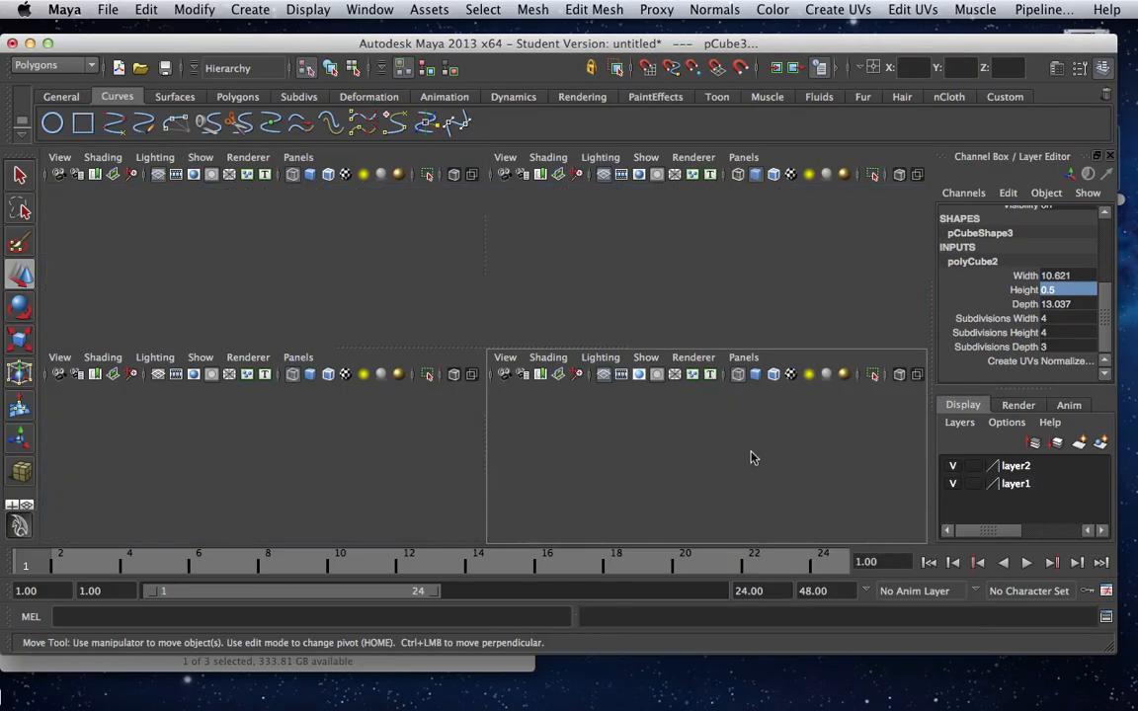
key(space)
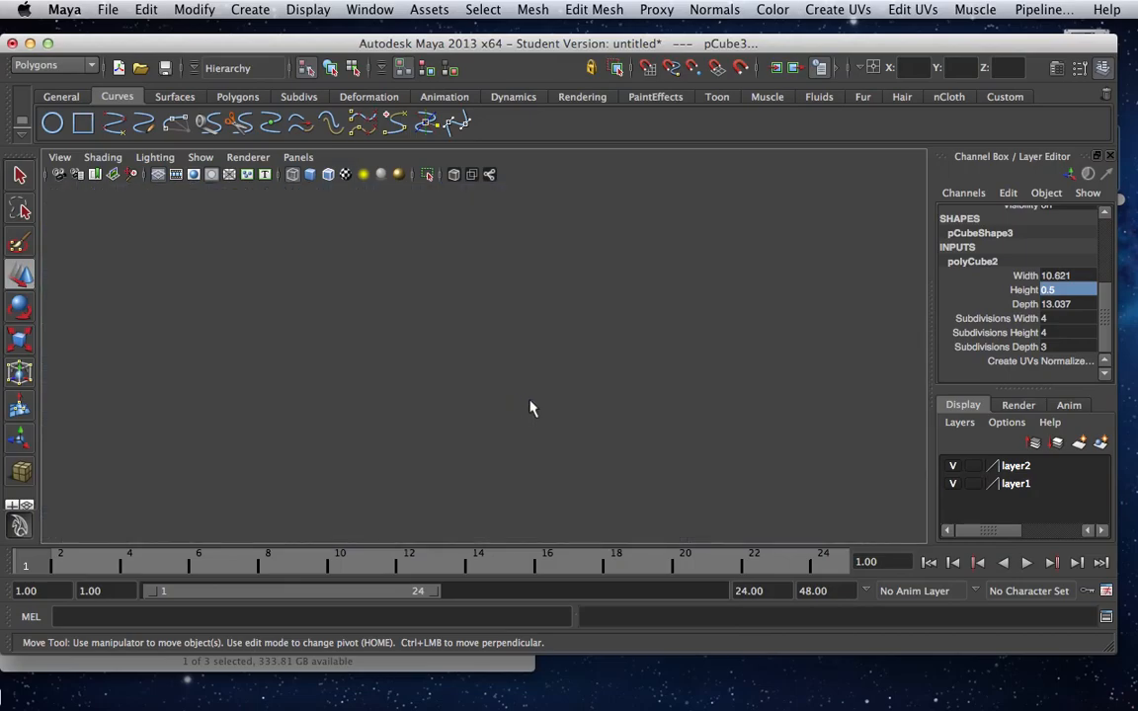
key(space)
key(space)
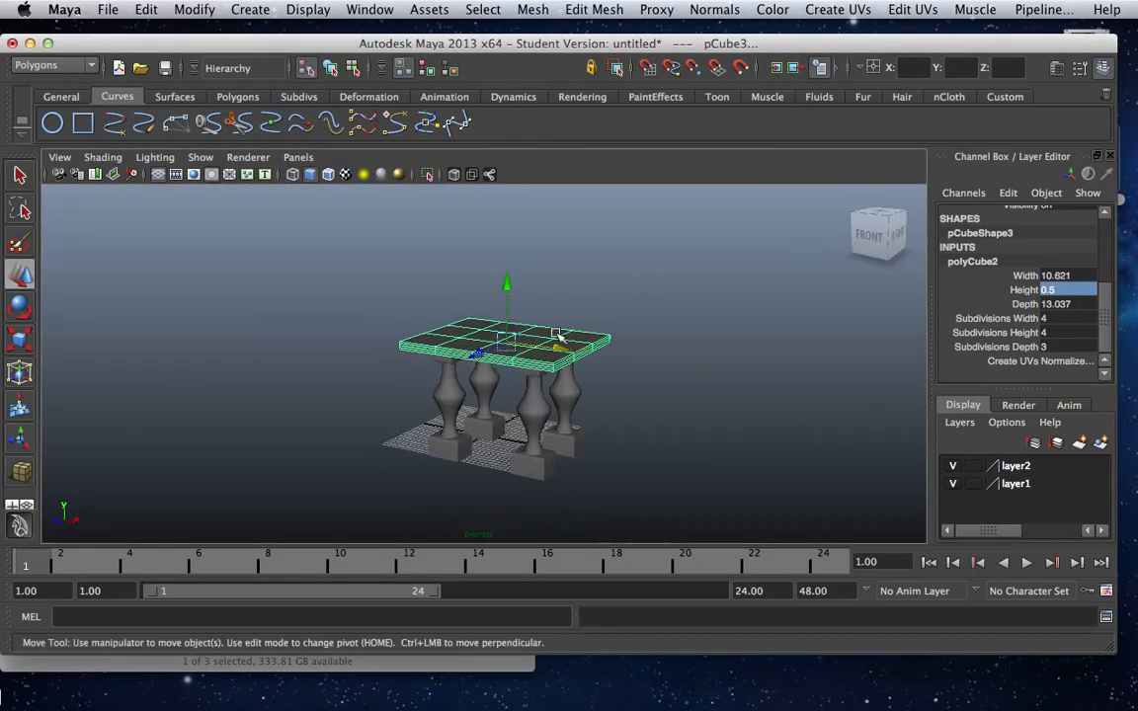
click(346, 294)
alt+drag(681, 459, 449, 432)
scroll(524, 434, up, 5)
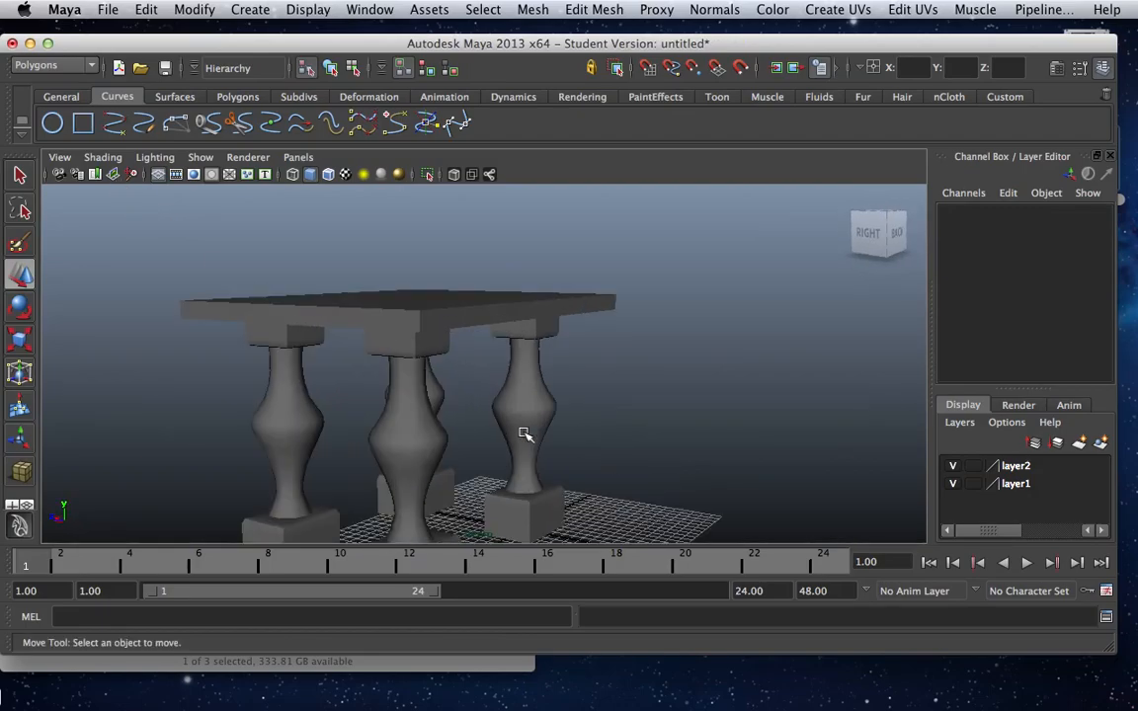
Select the original leg group over the grid and compare its smoothness display at levels 1, 2 and 3, ending on level 3.
click(486, 373)
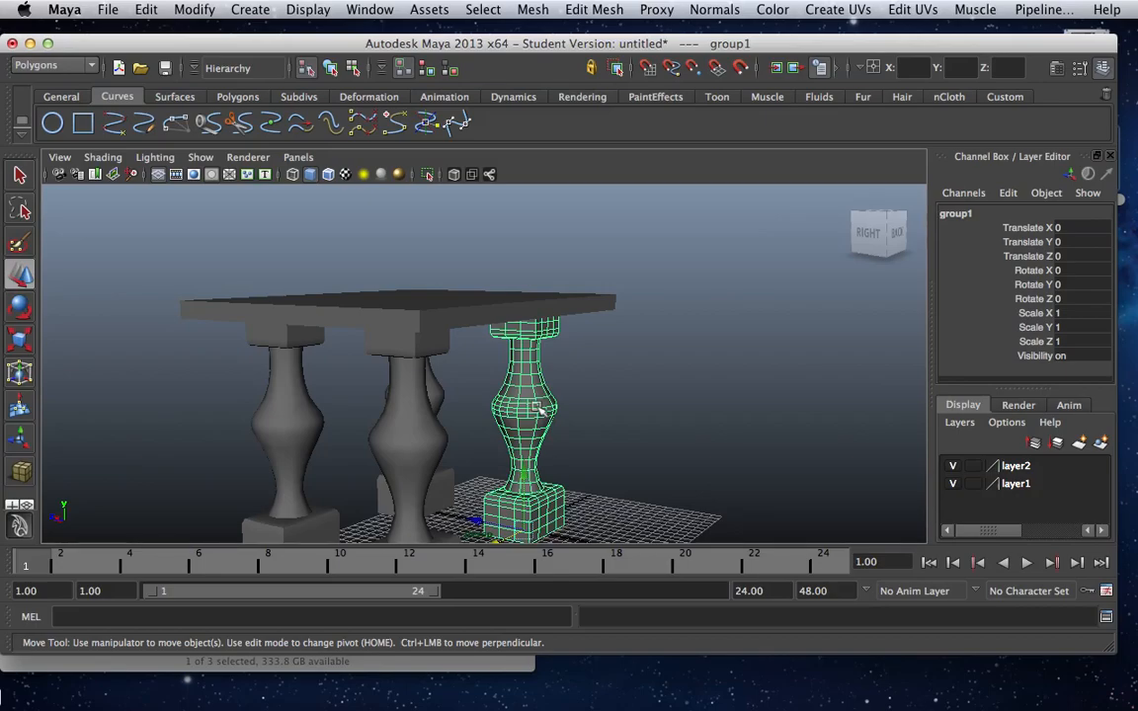
key(3)
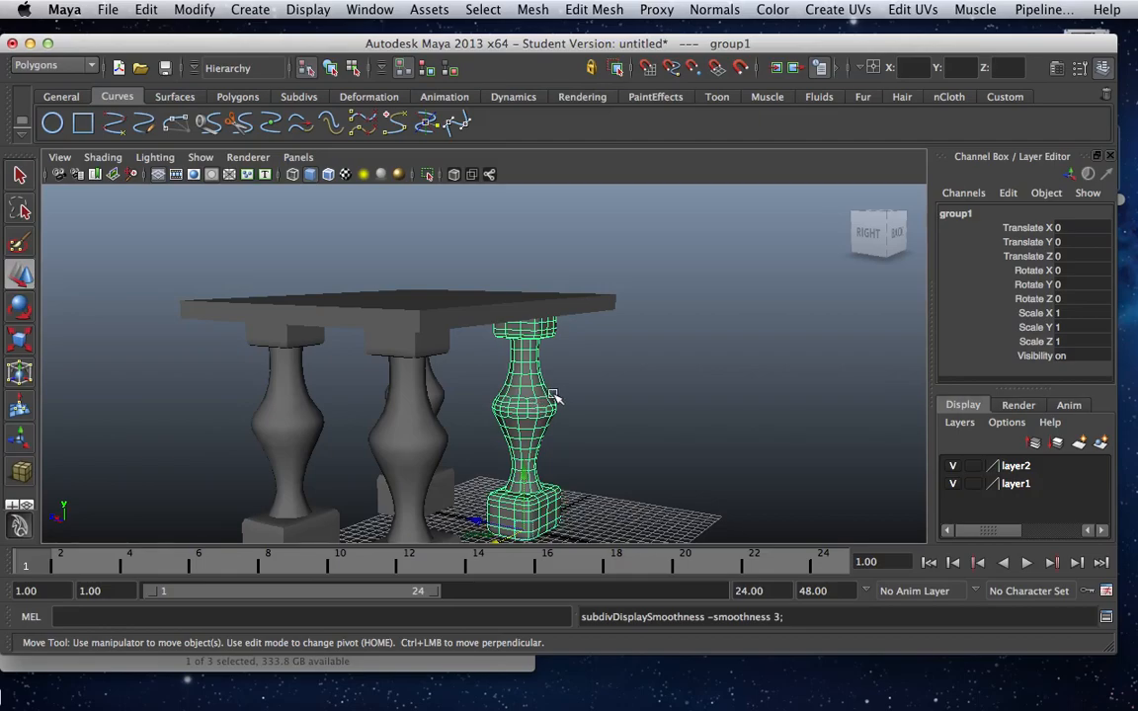
key(1)
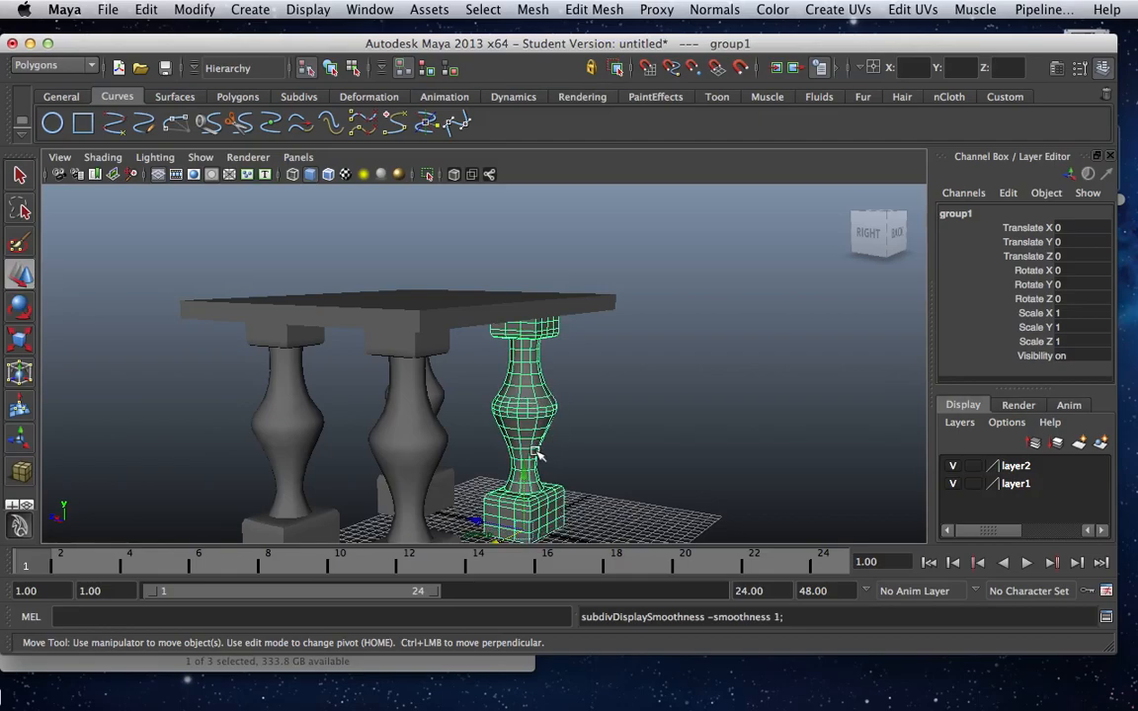
key(3)
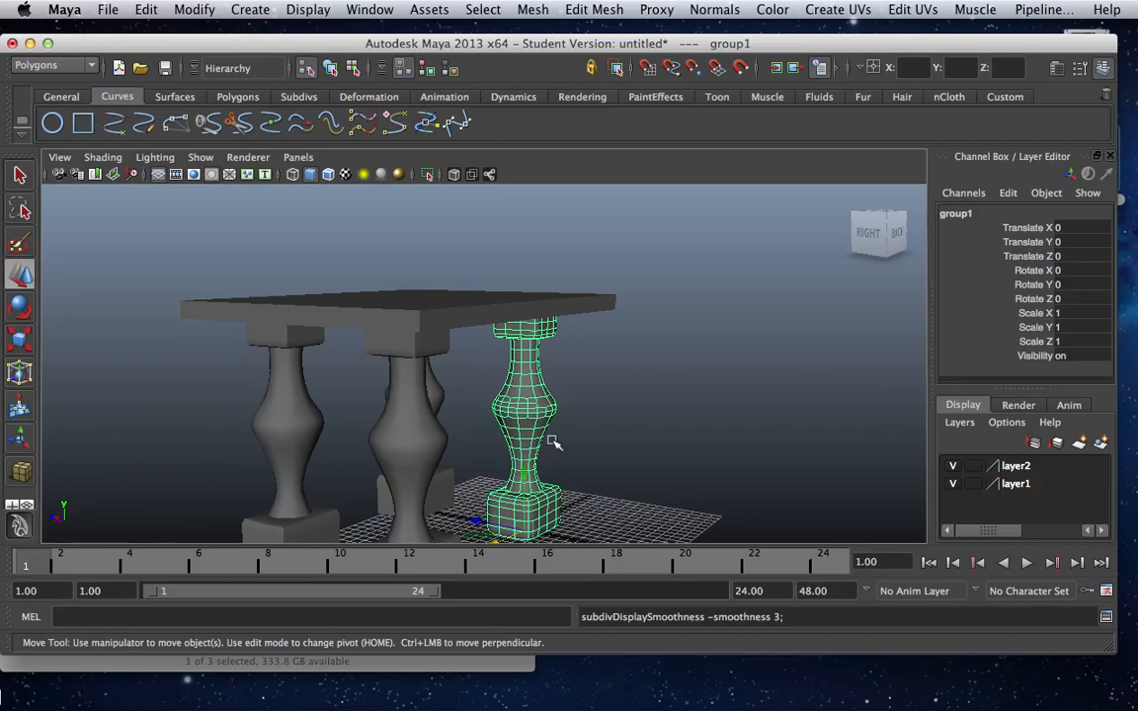
key(1)
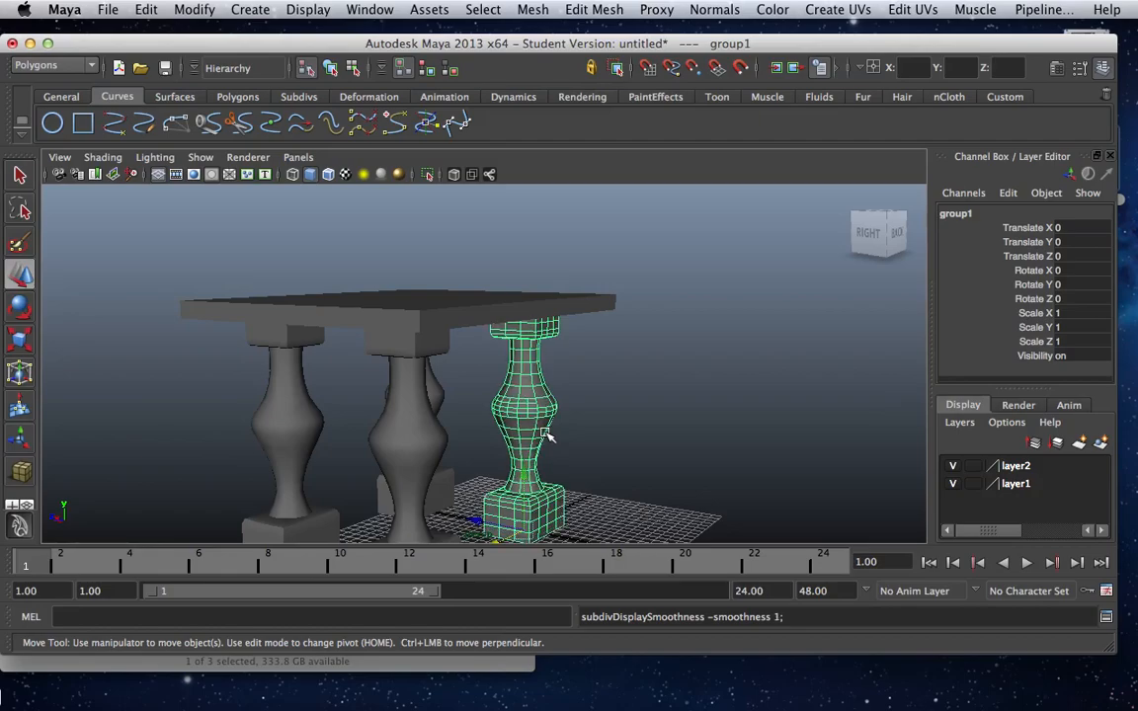
key(2)
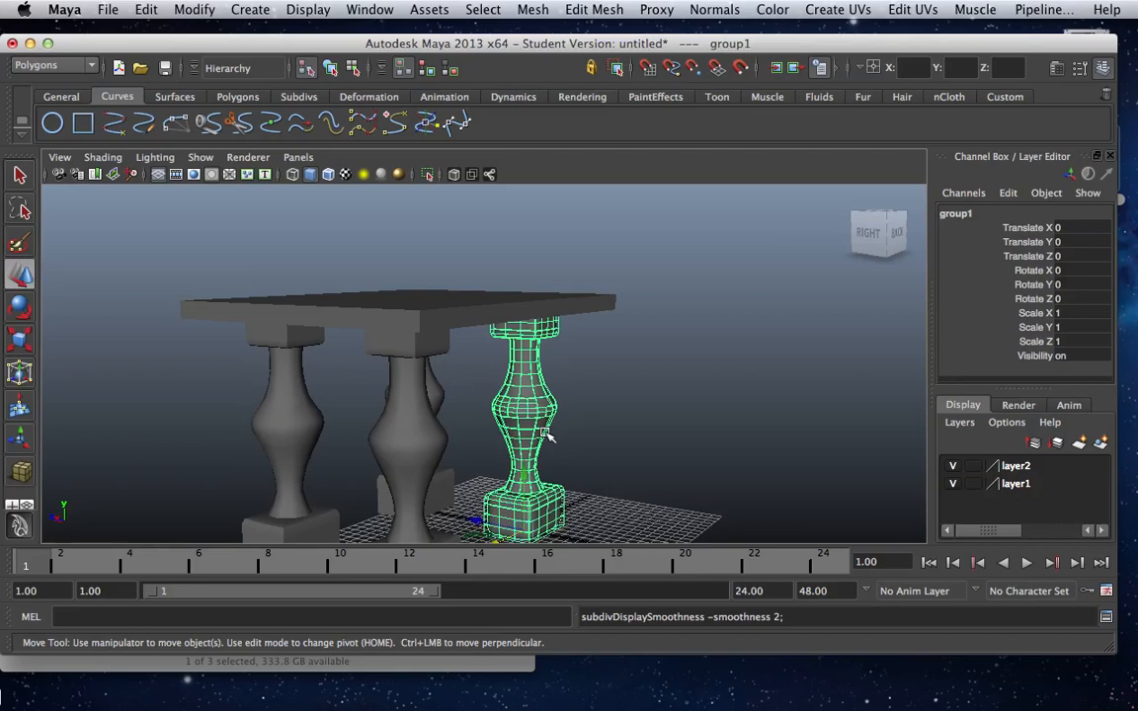
key(3)
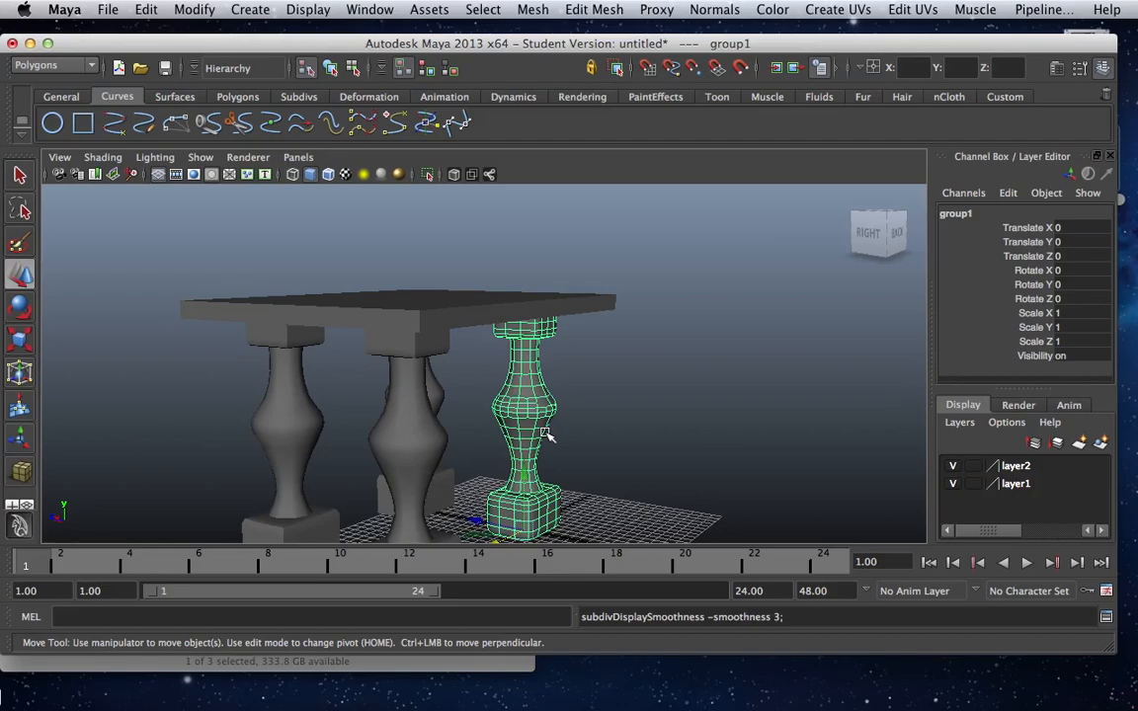
Inspect the table in wireframe display, return to shaded display and view the whole model.
key(4)
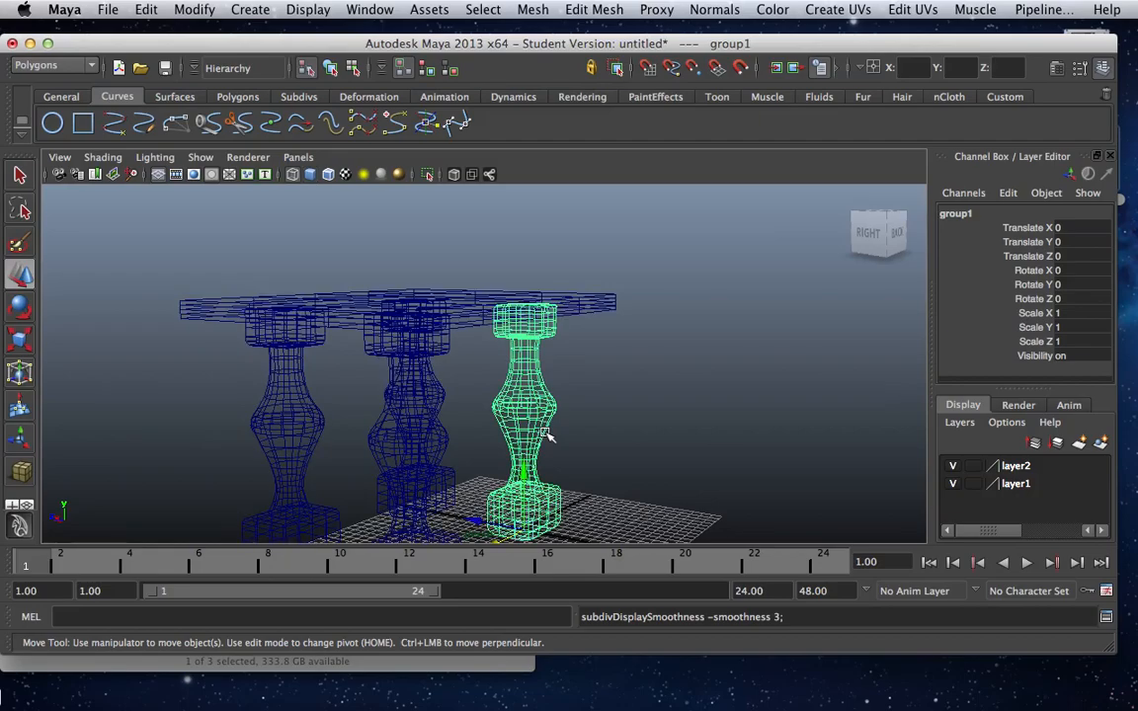
key(5)
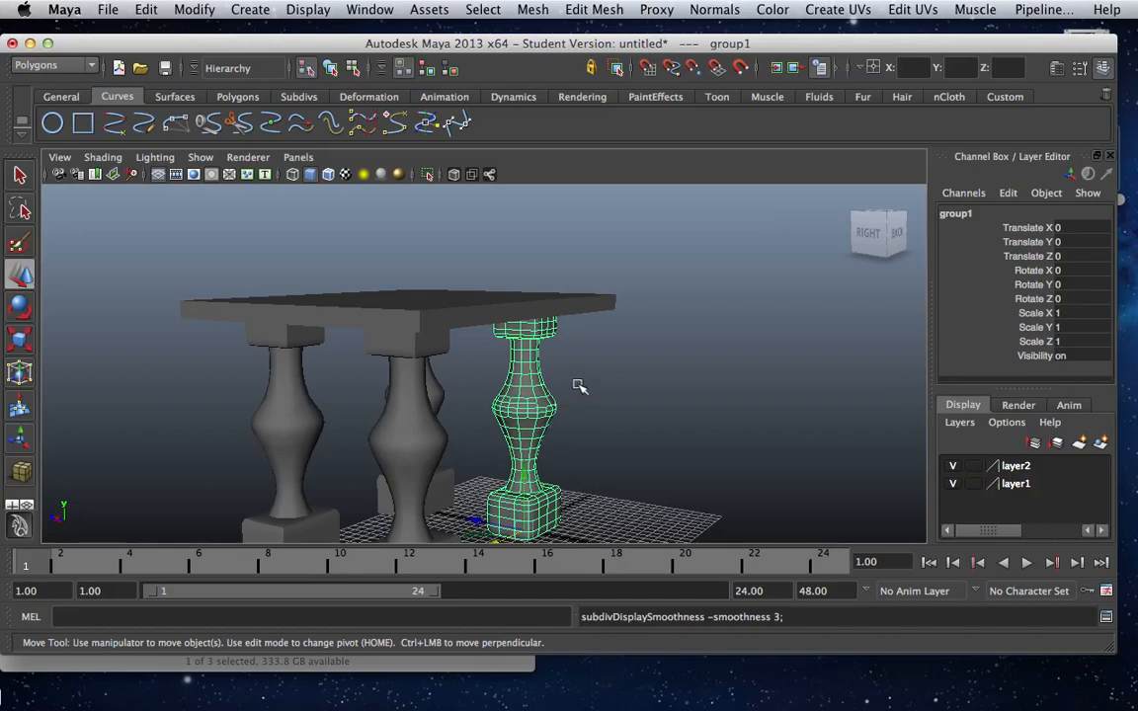
scroll(583, 393, down, 3)
scroll(587, 396, up, 2)
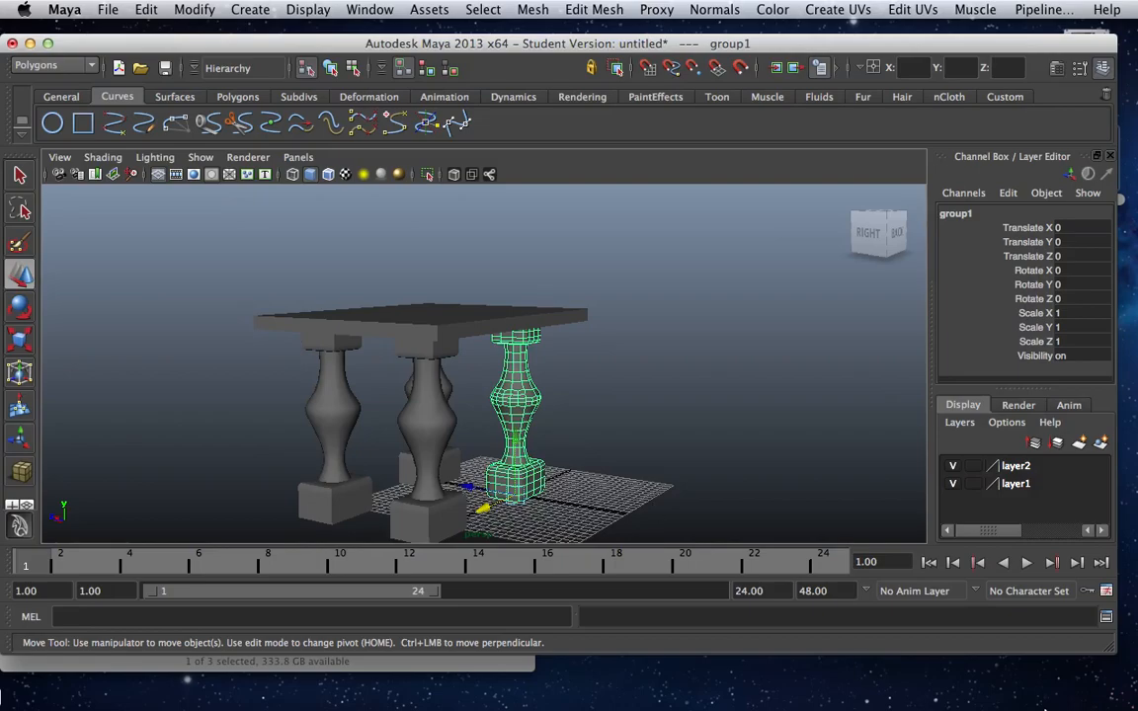
Switch to the minimised course window ART-384-01-2142.
click(1086, 699)
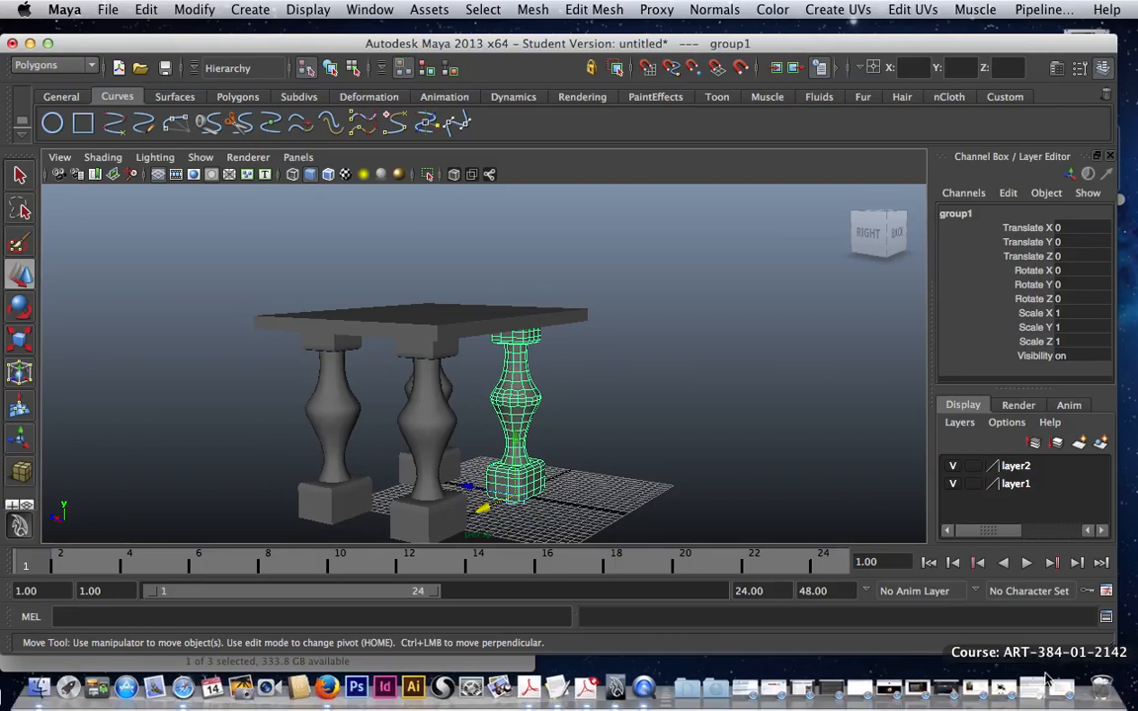